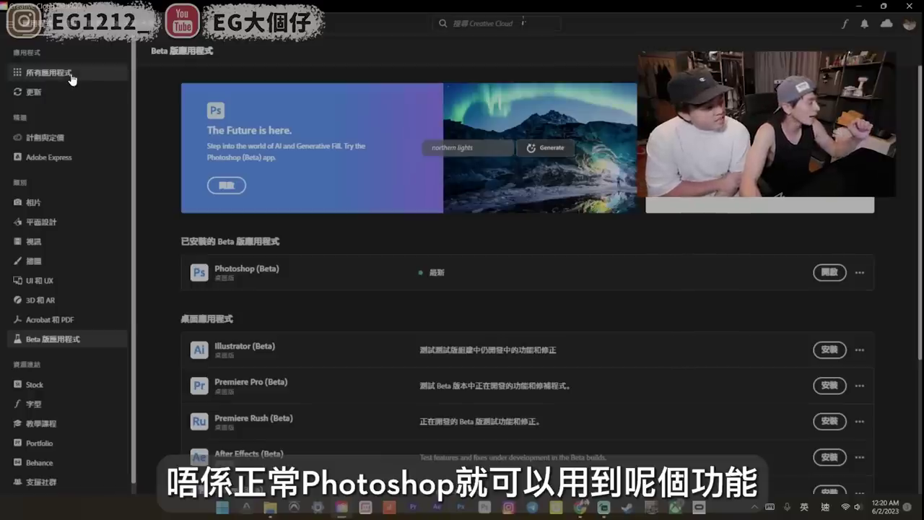
# Compare Creative Cloud's All apps list with its Beta apps list, then close Creative Cloud
pyautogui.click(72, 75)
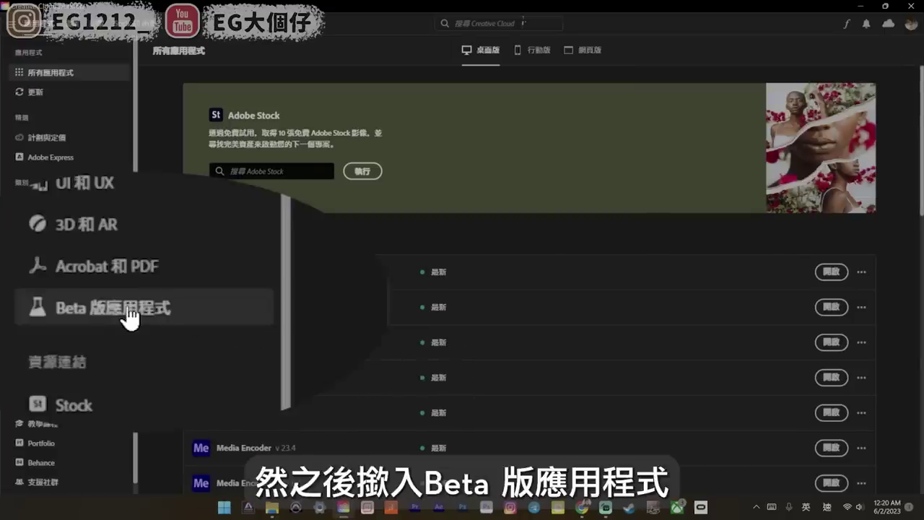
pyautogui.click(58, 339)
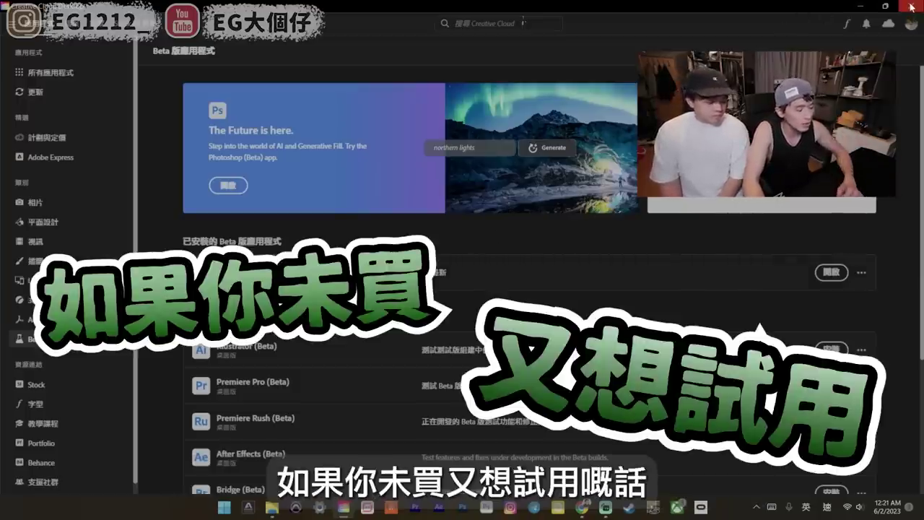
pyautogui.click(911, 7)
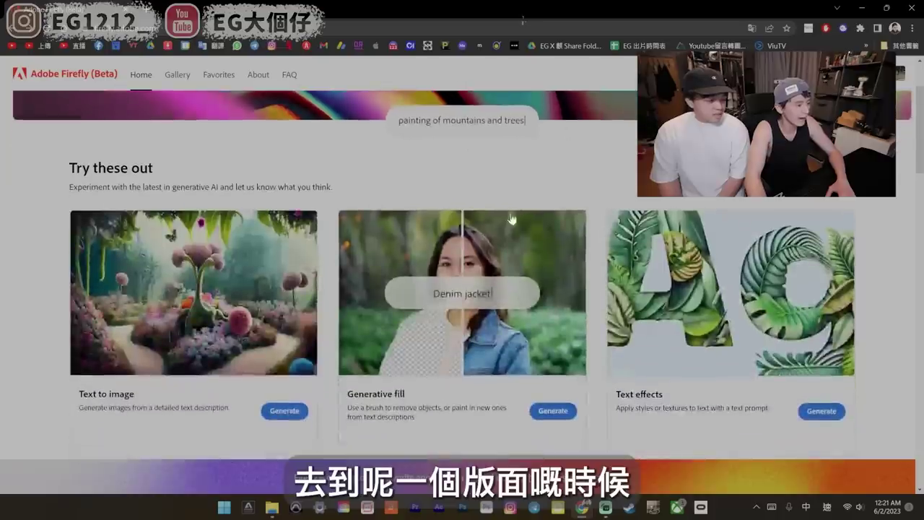
# Browse the Firefly home page and the Generative fill sample images, then close the browser
pyautogui.scroll(-1, 585, 220)
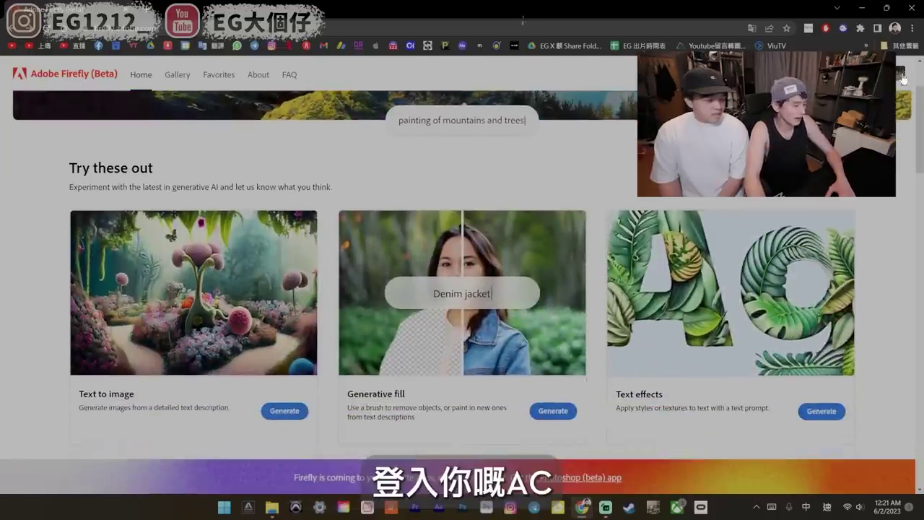
pyautogui.scroll(-1, 557, 324)
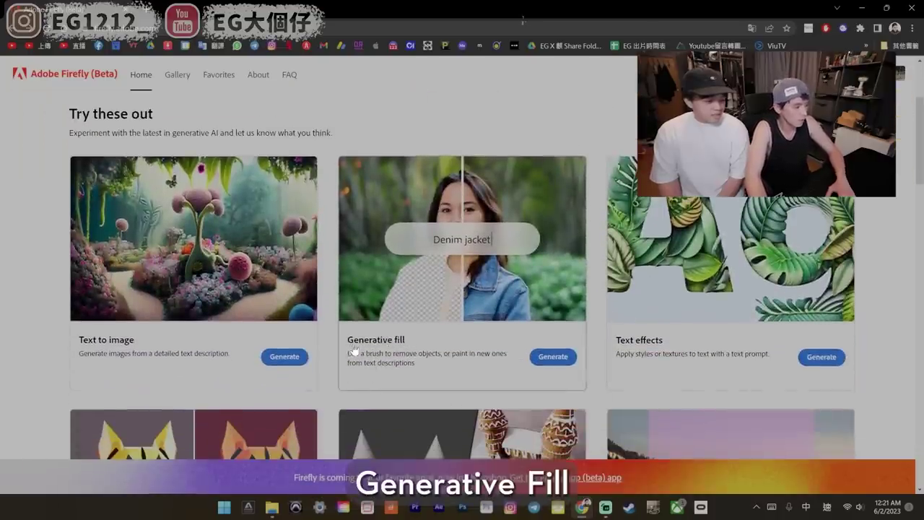
pyautogui.click(553, 356)
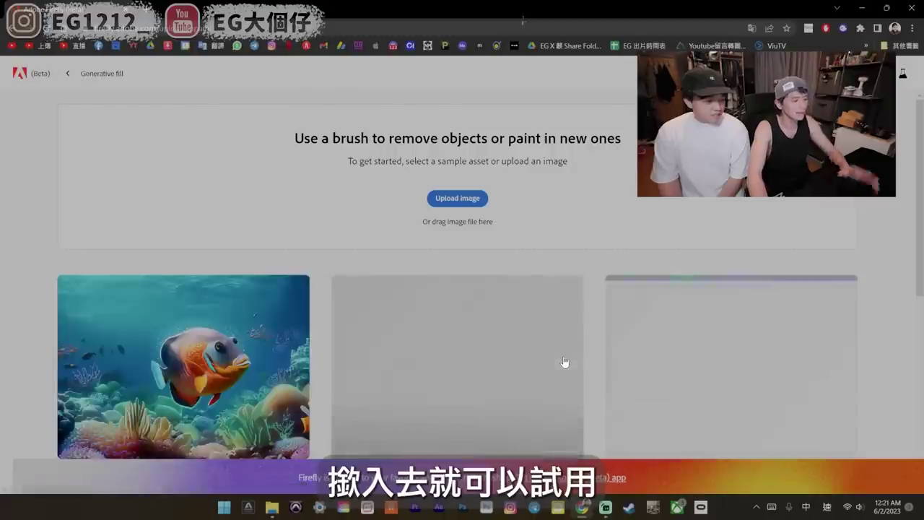
pyautogui.scroll(-2, 571, 270)
pyautogui.scroll(2, 571, 270)
pyautogui.scroll(-1, 563, 295)
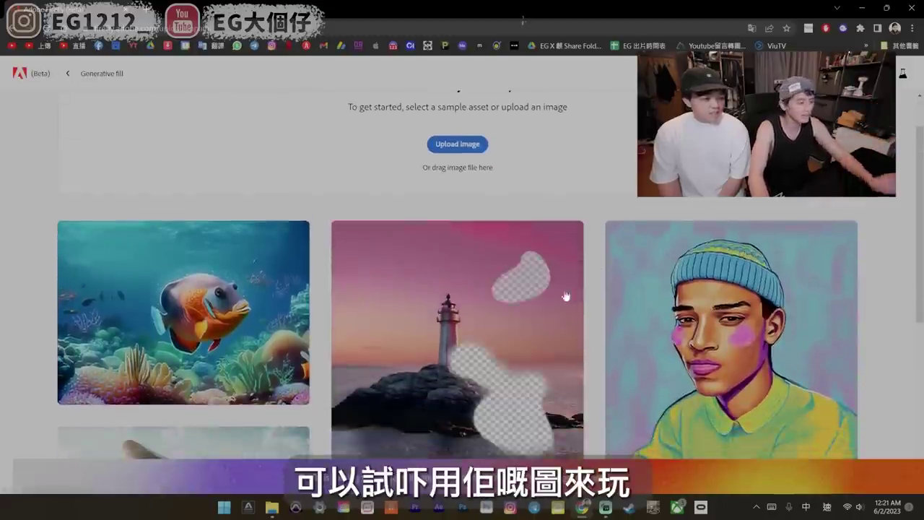
pyautogui.scroll(1, 402, 311)
pyautogui.scroll(1, 407, 274)
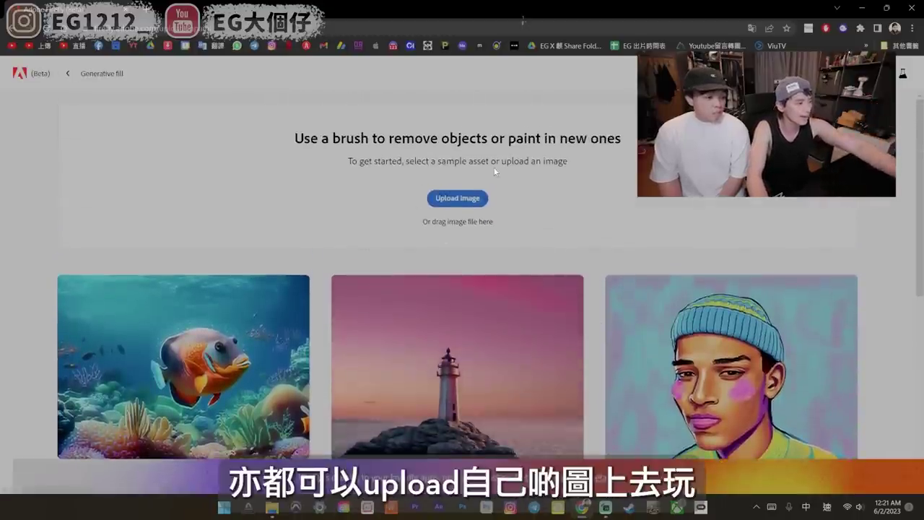
pyautogui.scroll(-5, 503, 175)
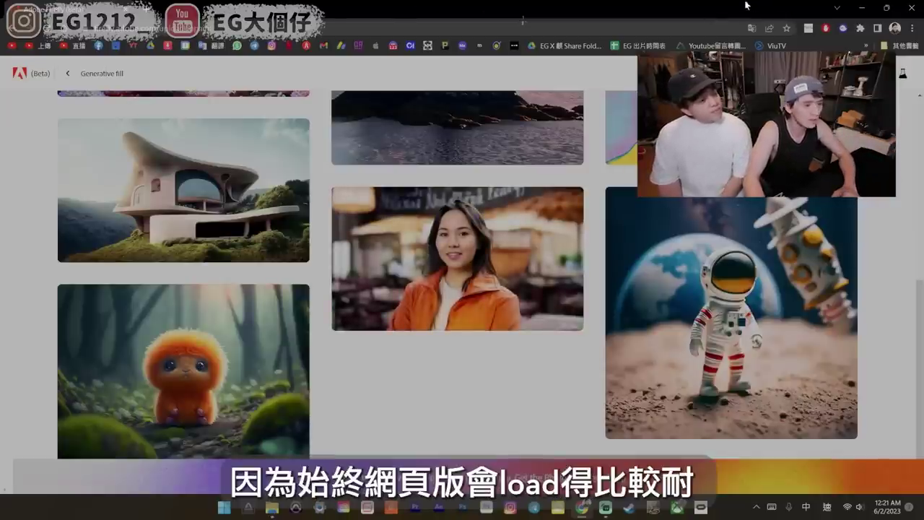
pyautogui.click(910, 7)
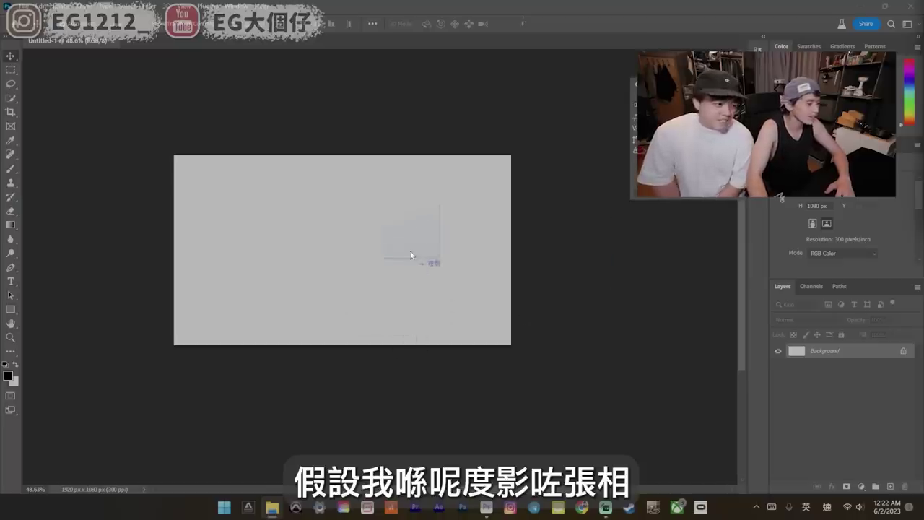
# Place IMG_4648 on the canvas's right and carpark_outdoor.jpg on its left as a layer
pyautogui.moveTo(348, 229); pyautogui.dragTo(467, 235)
pyautogui.press('Return')
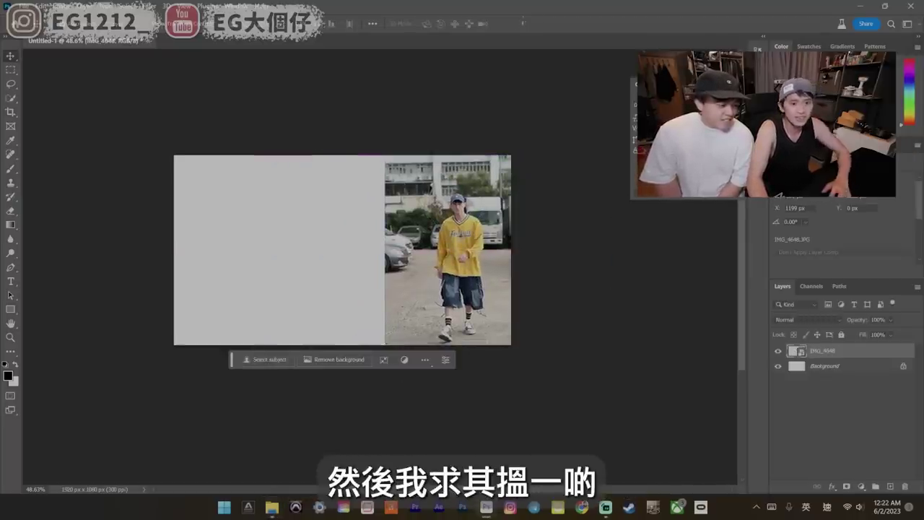
pyautogui.moveTo(4, 375); pyautogui.dragTo(193, 374)
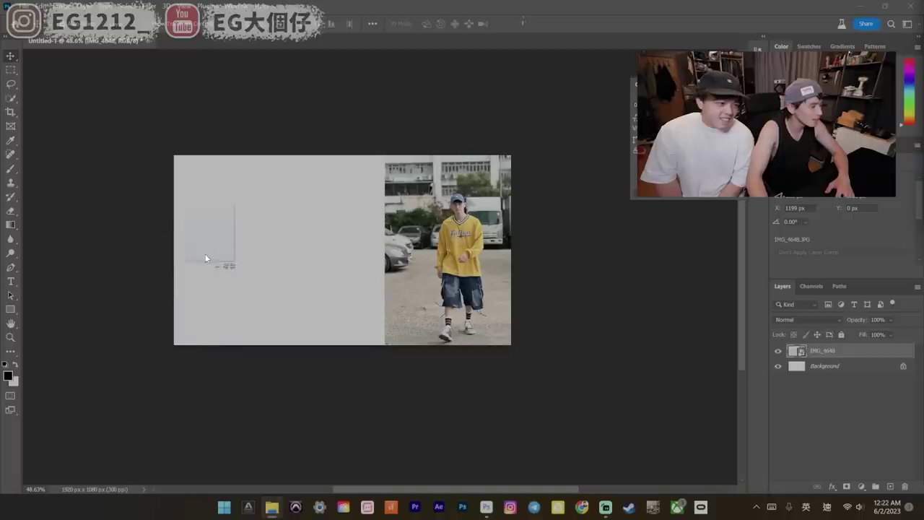
pyautogui.moveTo(206, 258); pyautogui.dragTo(205, 259)
pyautogui.moveTo(363, 233)
pyautogui.mouseDown()
pyautogui.moveTo(222, 236)
pyautogui.moveTo(268, 228)
pyautogui.mouseUp()
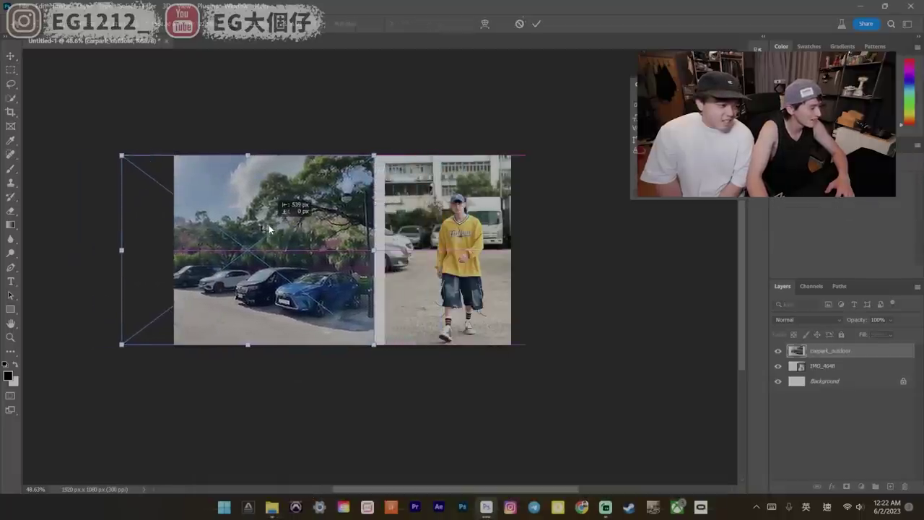
pyautogui.moveTo(268, 228); pyautogui.dragTo(259, 229)
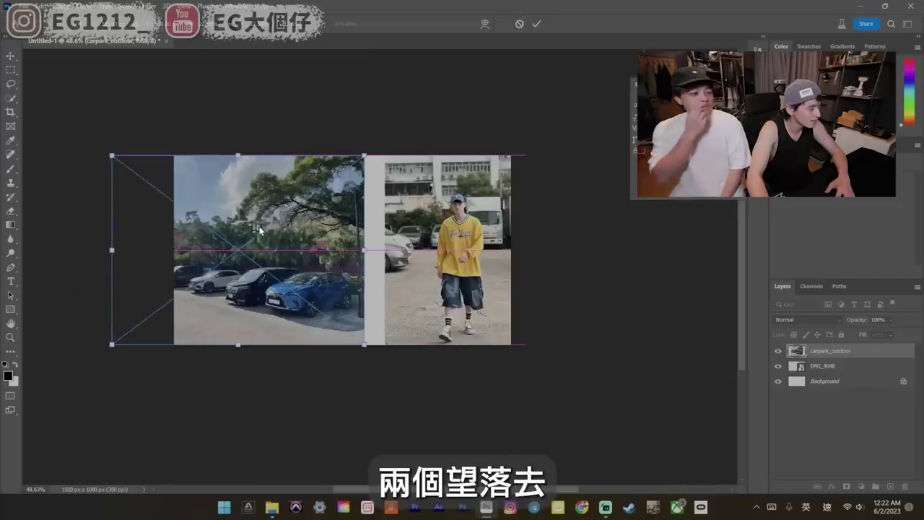
pyautogui.press('Return')
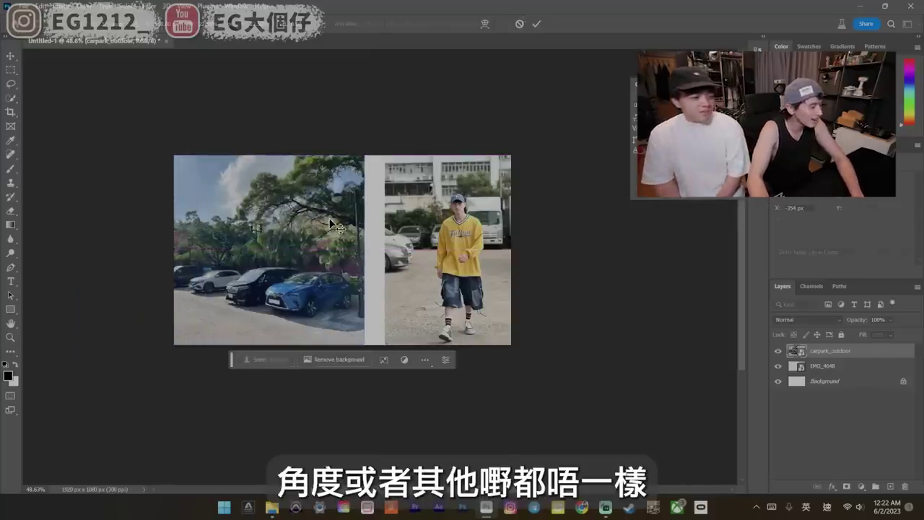
# Flip the carpark photo horizontally and shift it further left, leaving a gap
pyautogui.click(48, 7)
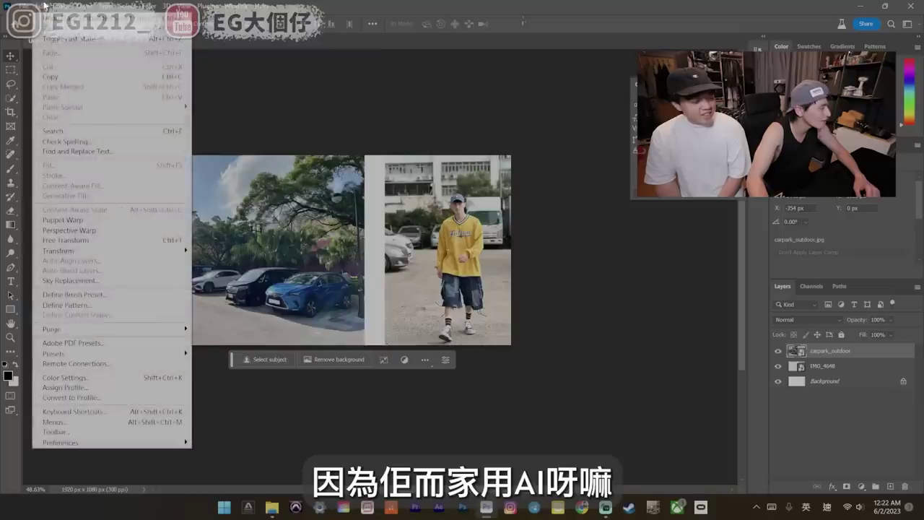
pyautogui.moveTo(108, 251)
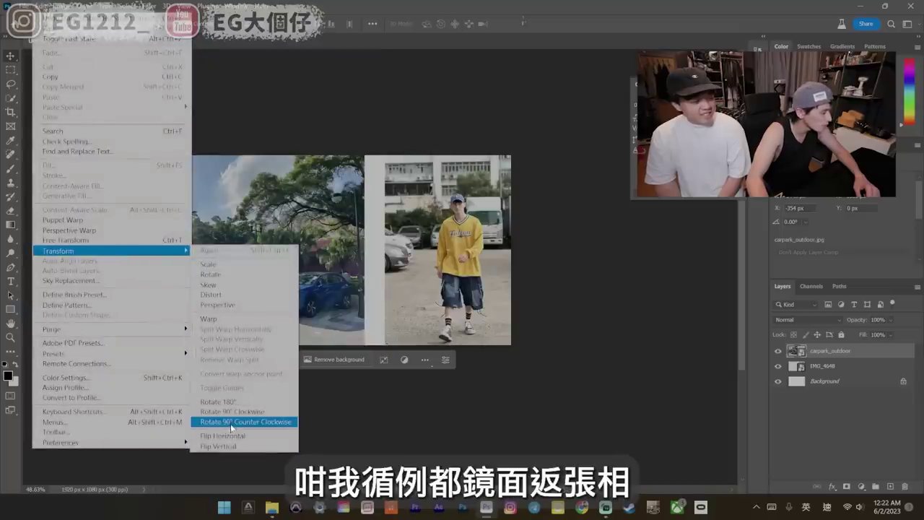
pyautogui.click(255, 436)
pyautogui.moveTo(317, 286); pyautogui.dragTo(269, 280)
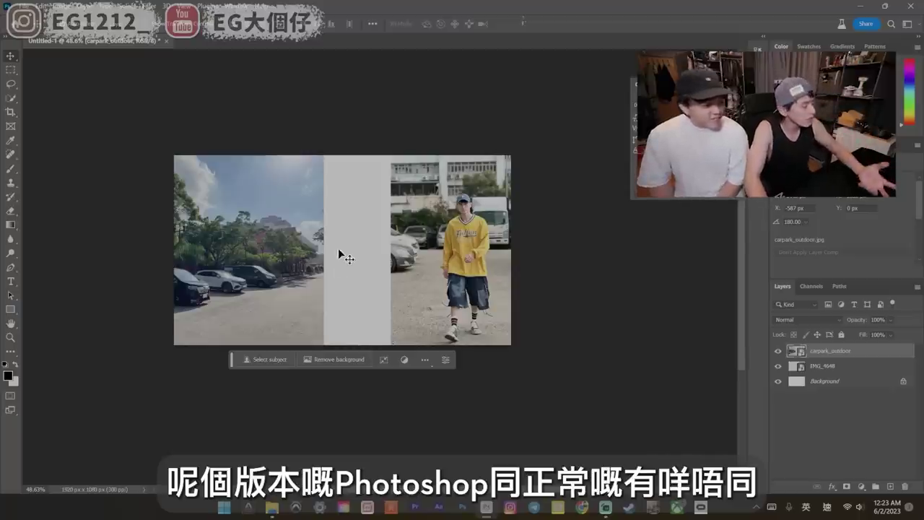
pyautogui.moveTo(236, 361)
pyautogui.mouseDown()
pyautogui.moveTo(266, 380)
pyautogui.moveTo(315, 372)
pyautogui.mouseUp()
pyautogui.press('m')
pyautogui.scroll(3, 305, 251)
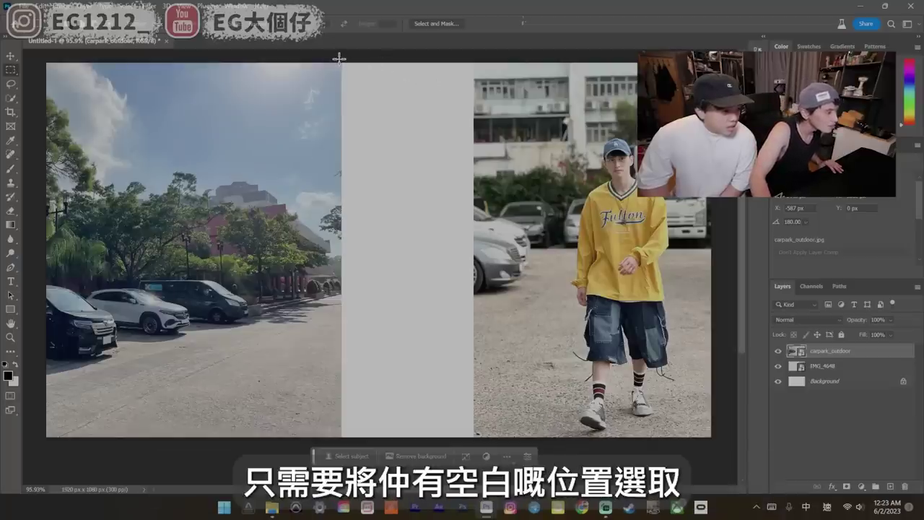
# Marquee the grey gap between the photos and run Generative Fill with an empty prompt
pyautogui.moveTo(340, 58); pyautogui.dragTo(479, 448)
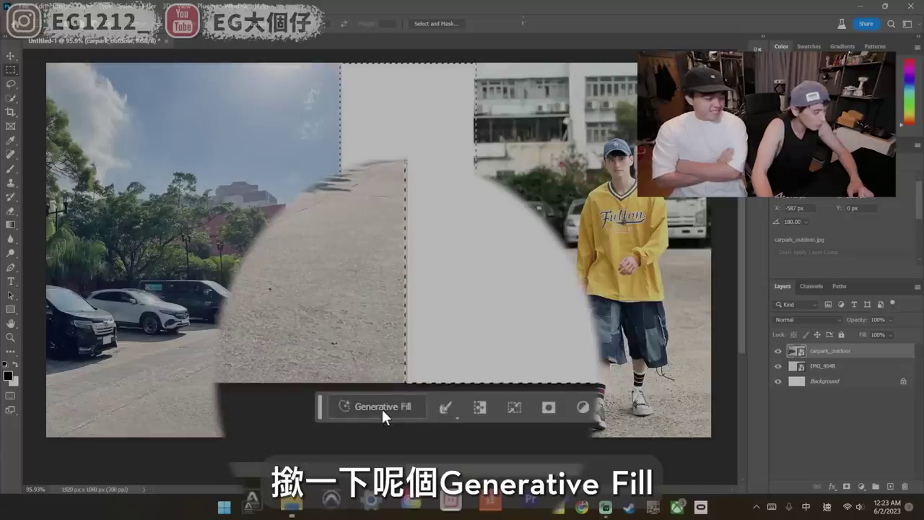
pyautogui.click(381, 409)
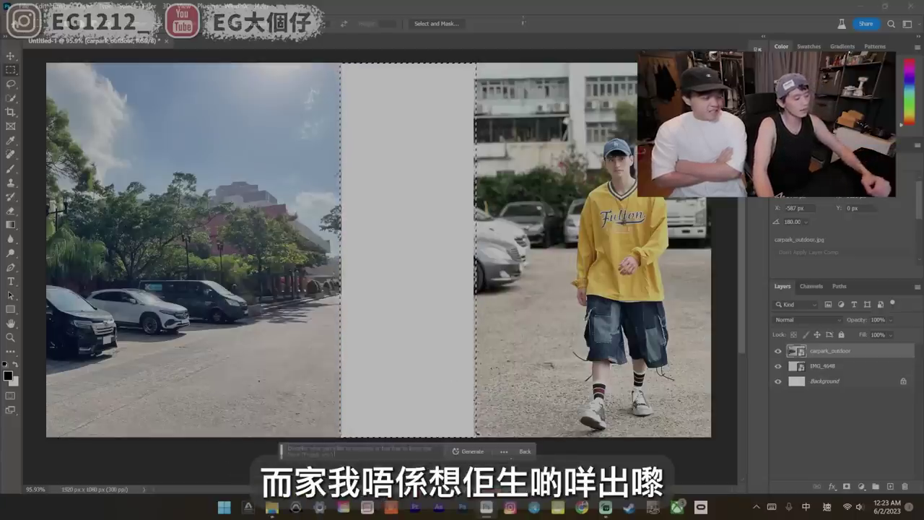
pyautogui.click(462, 453)
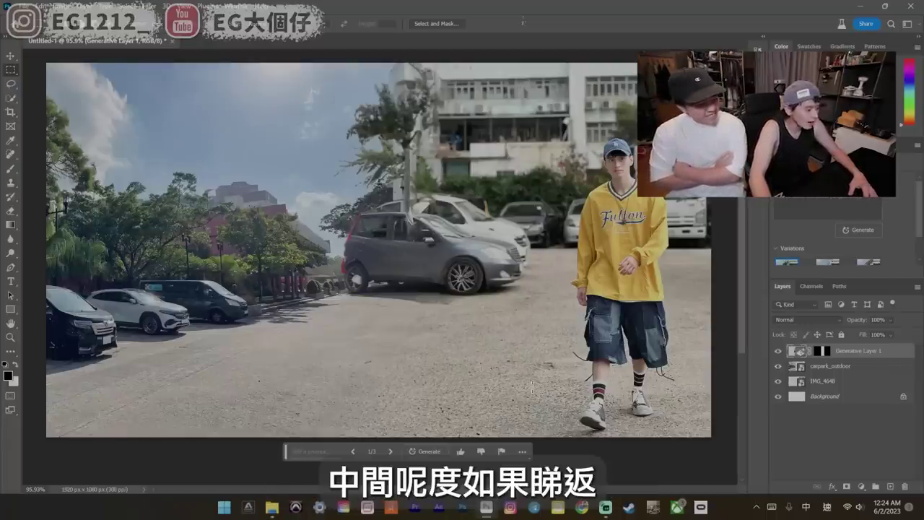
# Toggle the generated middle strip off and on to compare it with the original gap
pyautogui.click(778, 352)
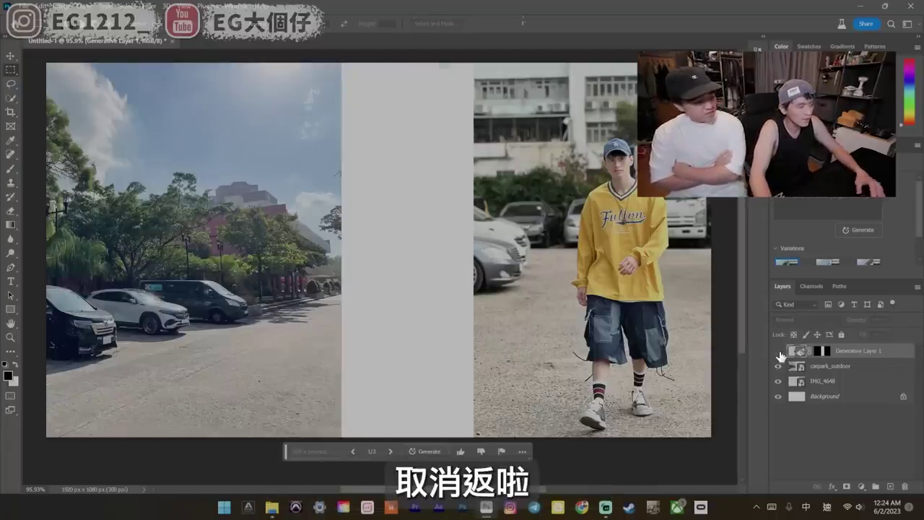
pyautogui.click(778, 352)
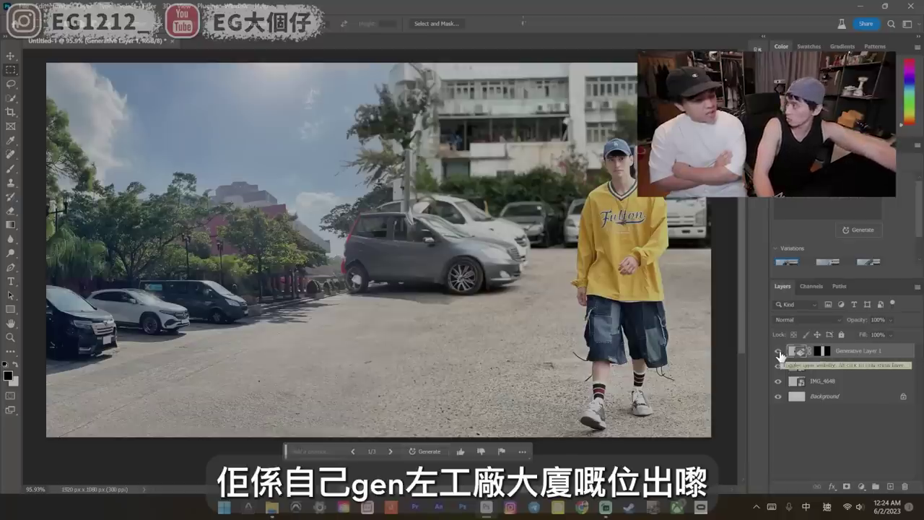
pyautogui.click(778, 351)
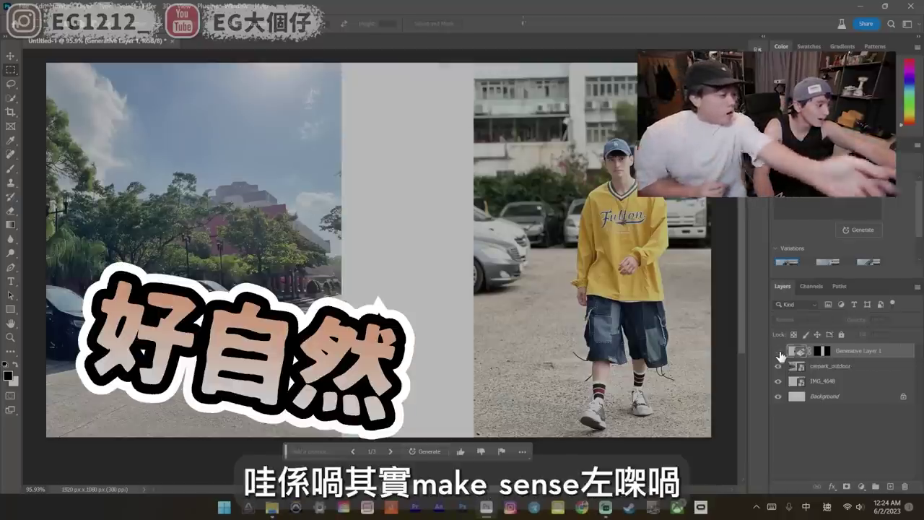
pyautogui.click(778, 351)
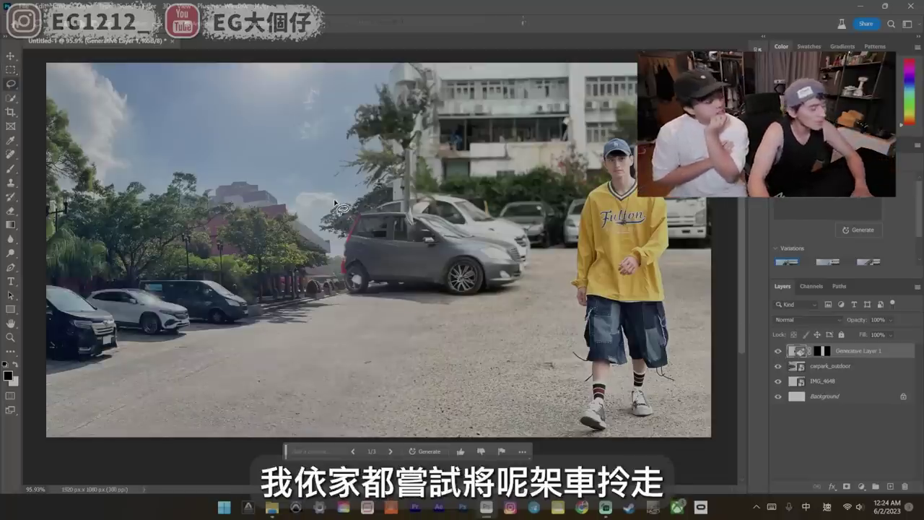
# Lasso the grey car and regenerate that area, then outline the area beside the white car
pyautogui.press('l')
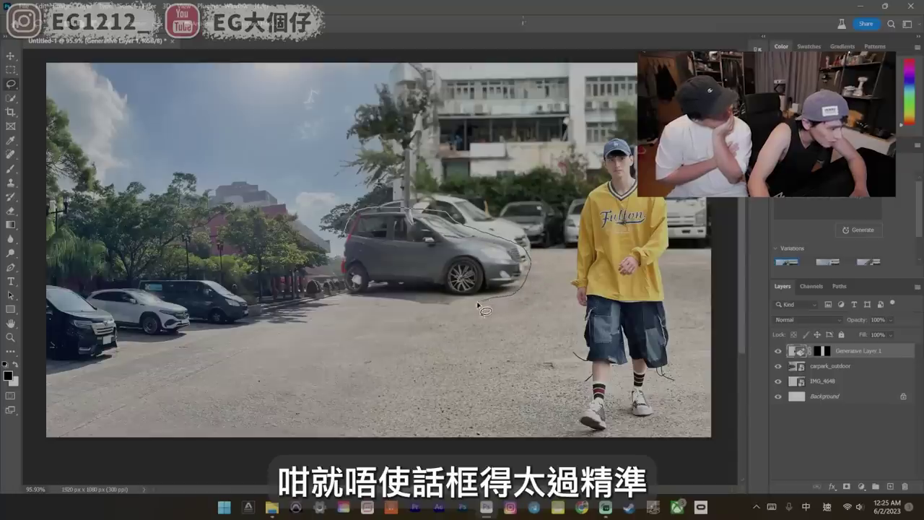
pyautogui.moveTo(477, 305); pyautogui.dragTo(423, 311)
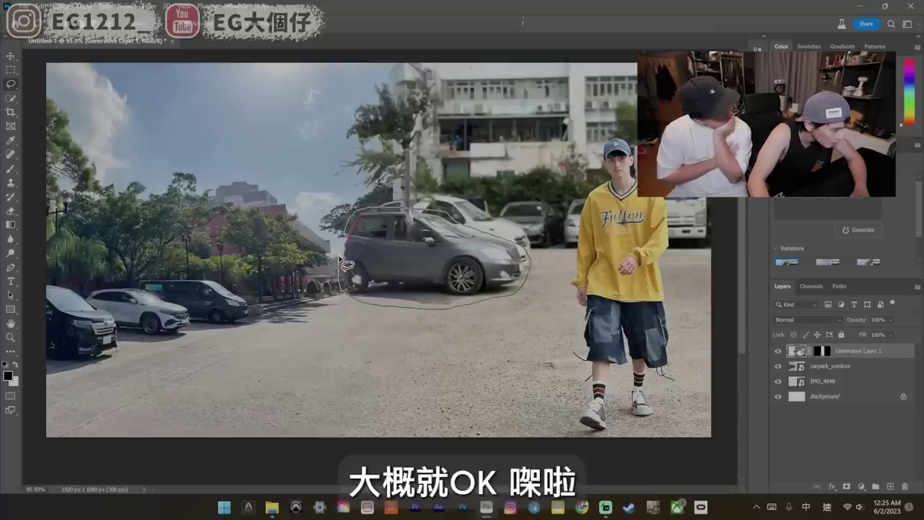
pyautogui.moveTo(352, 245); pyautogui.dragTo(353, 220)
pyautogui.click(354, 324)
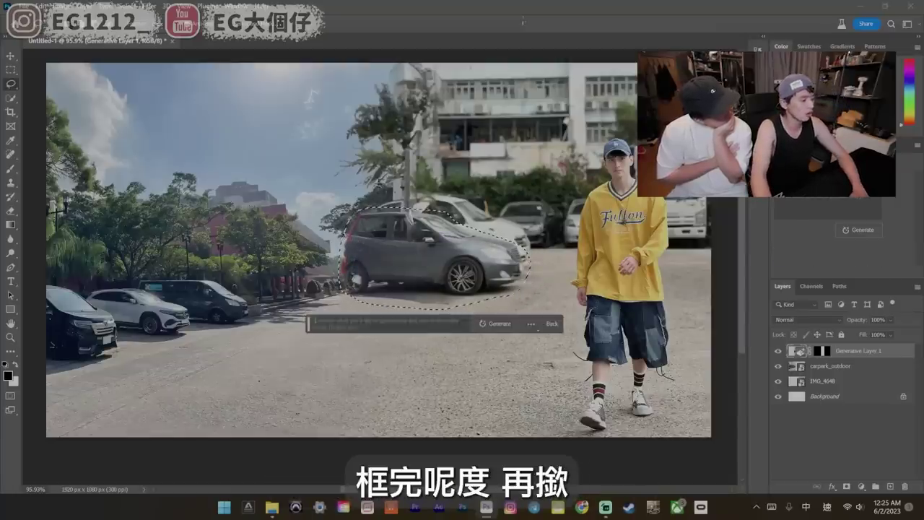
pyautogui.click(493, 325)
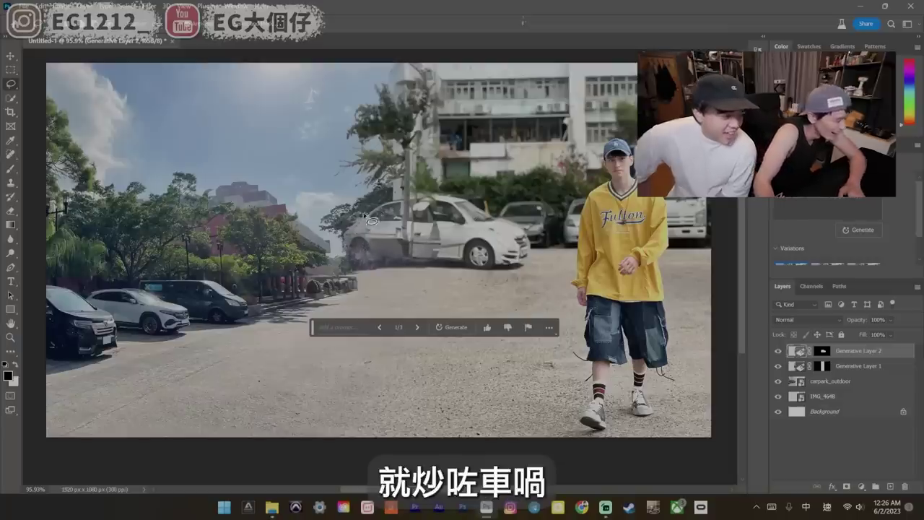
pyautogui.moveTo(349, 220); pyautogui.dragTo(356, 271)
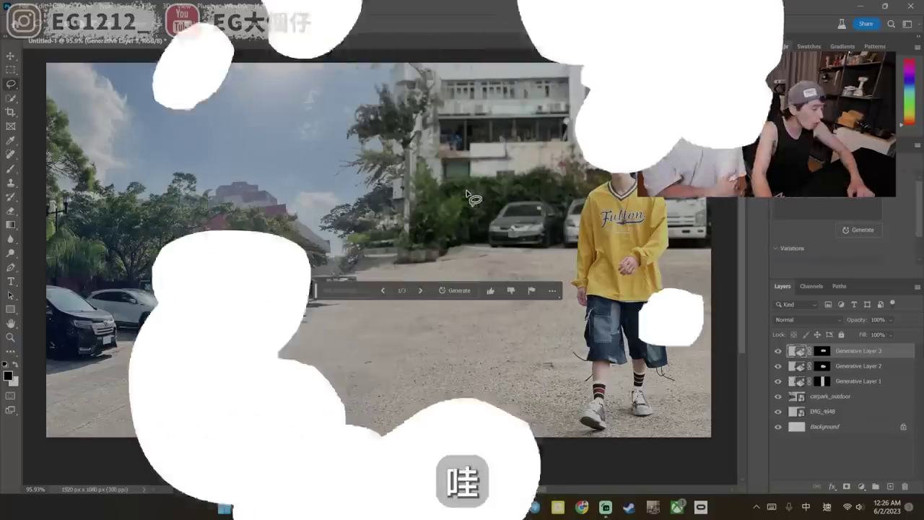
pyautogui.moveTo(314, 390); pyautogui.dragTo(304, 460)
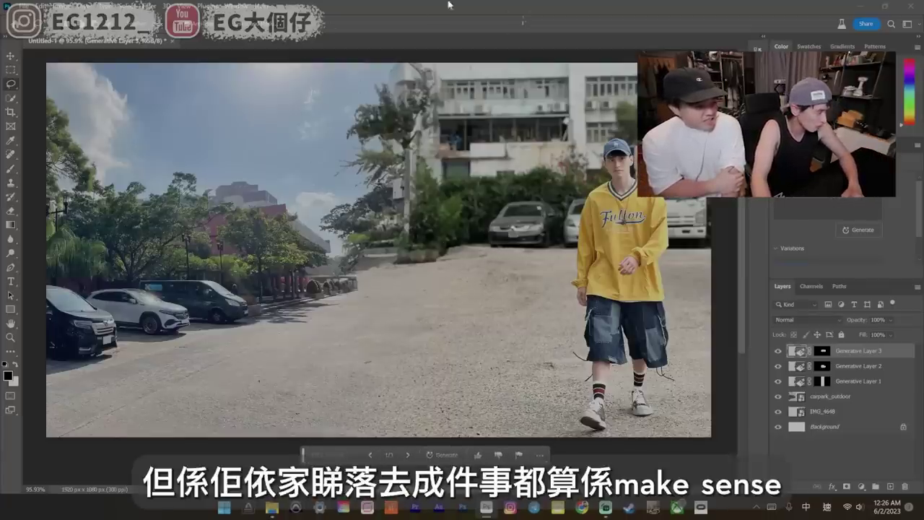
# Finish placing the second mountain photo and zoom in on both mountain photos
pyautogui.press('z')
pyautogui.keyDown('alt'); pyautogui.click(531, 214); pyautogui.keyUp('alt')
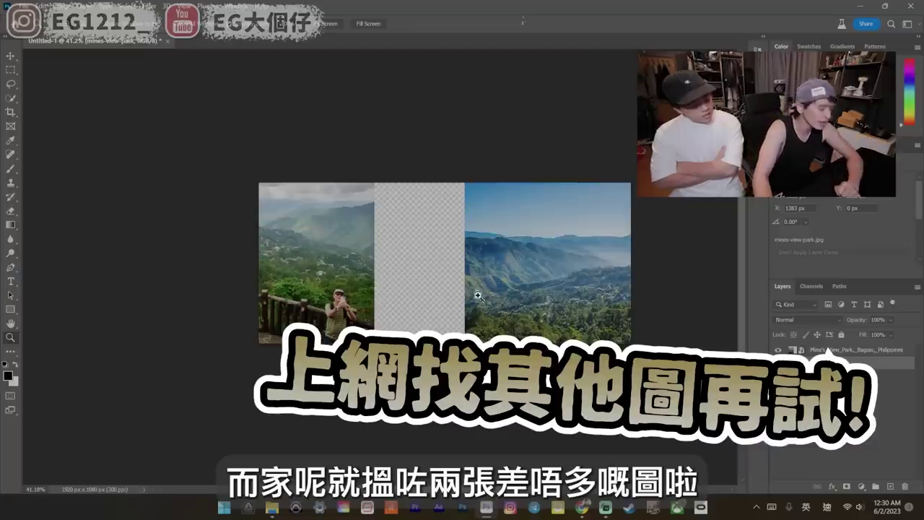
pyautogui.click(10, 56)
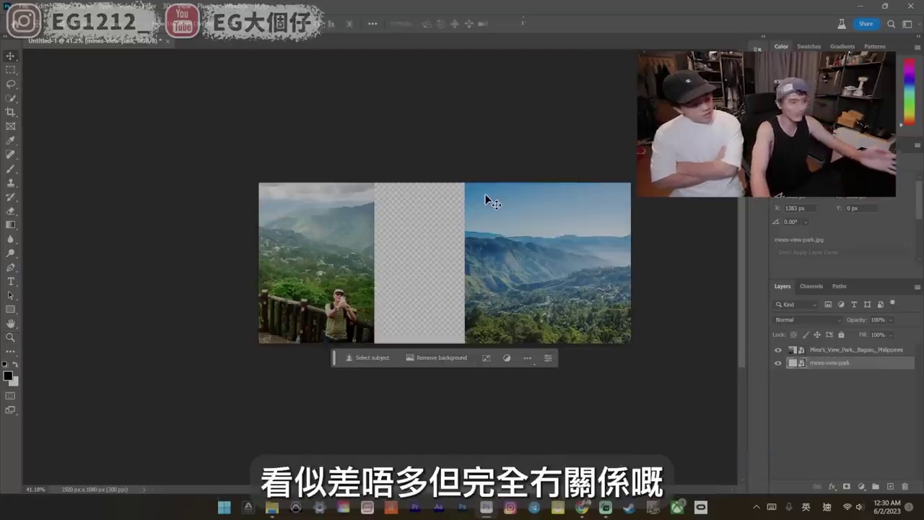
pyautogui.press('z')
pyautogui.click(529, 221)
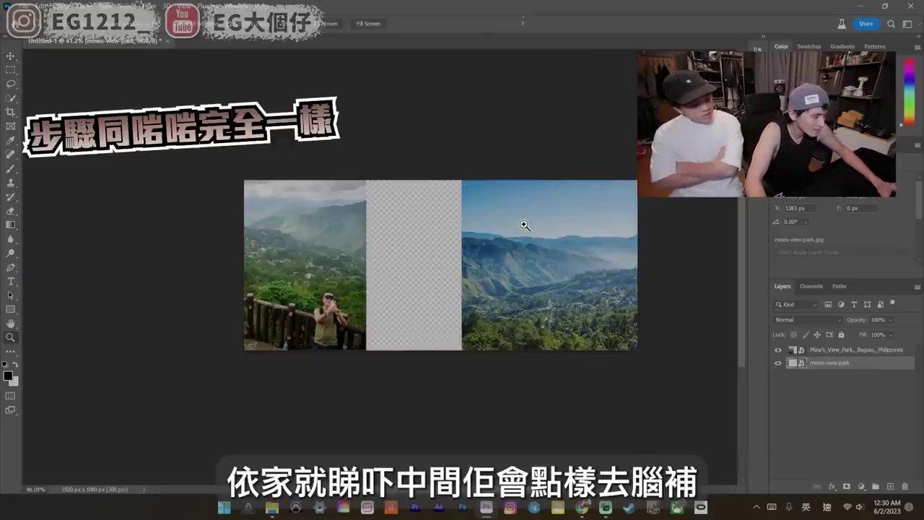
# Bring the generated fill layer to the top and toggle it off and on to compare
pyautogui.press('m')
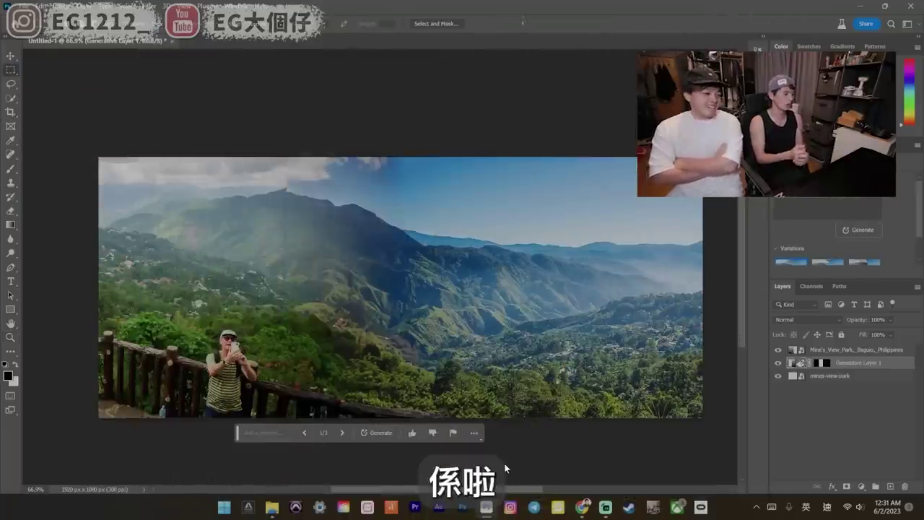
pyautogui.hotkey('ctrl', ']')
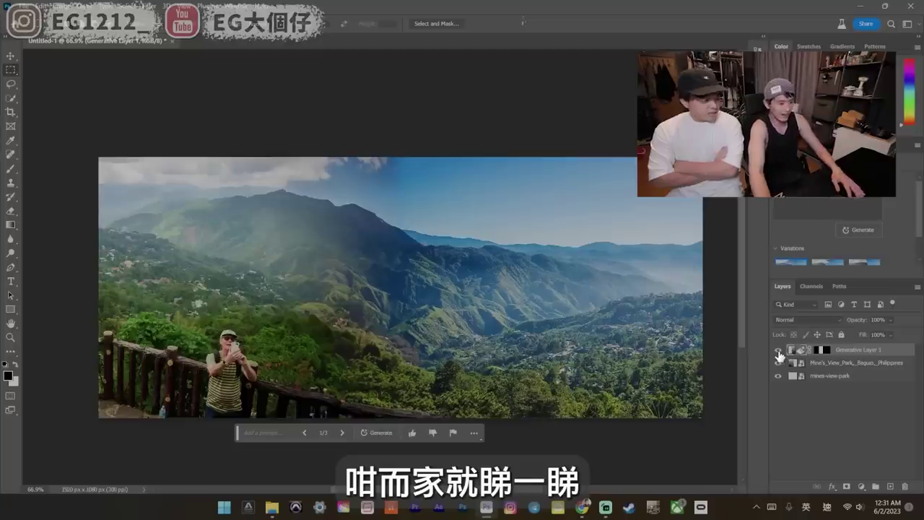
pyautogui.click(778, 351)
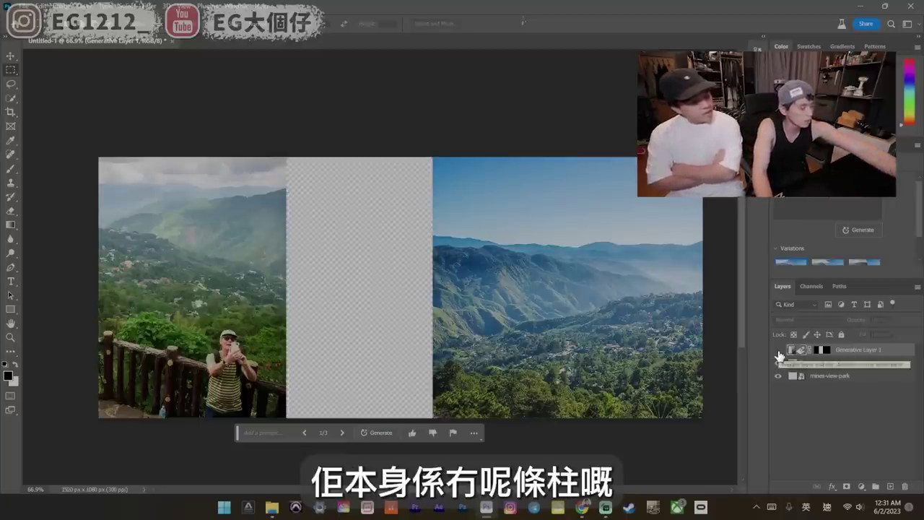
pyautogui.click(778, 350)
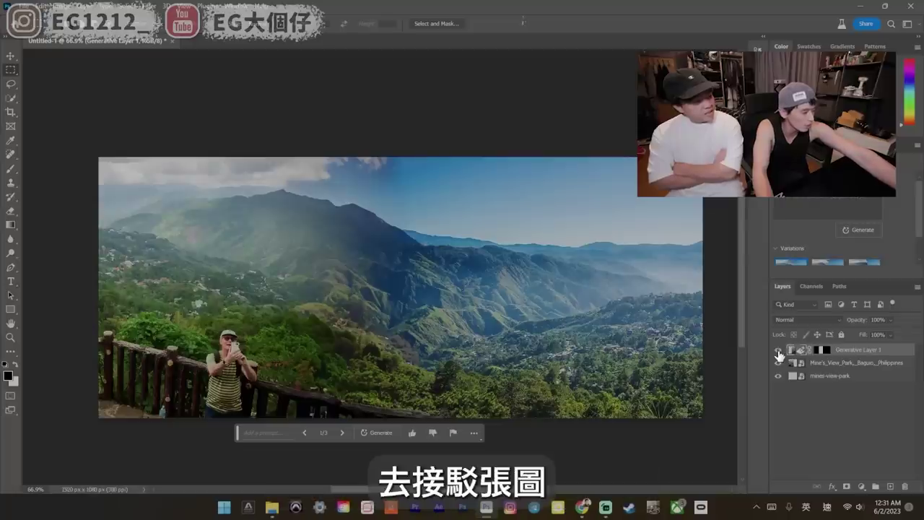
pyautogui.click(778, 351)
pyautogui.click(778, 351)
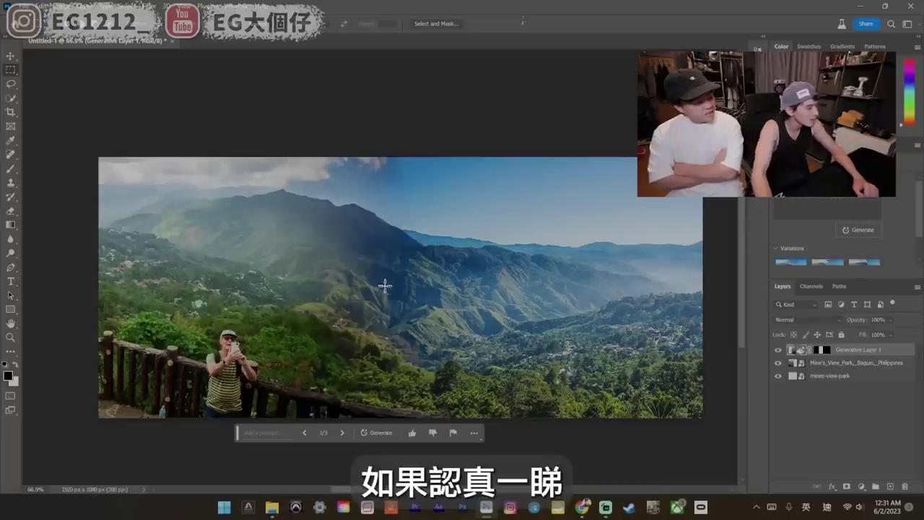
pyautogui.scroll(-1, 417, 297)
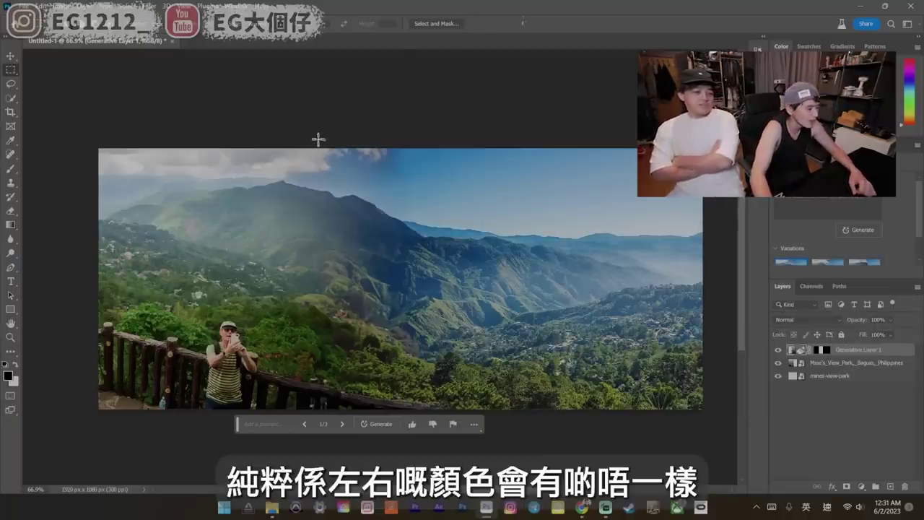
# Regenerate the panorama's middle band with Generative Fill, then close the document without saving
pyautogui.moveTo(296, 140); pyautogui.dragTo(473, 442)
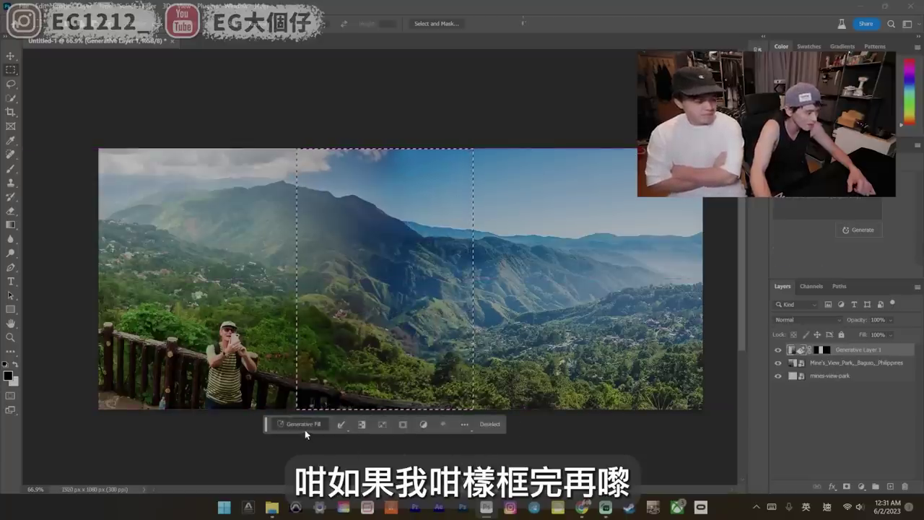
pyautogui.click(304, 424)
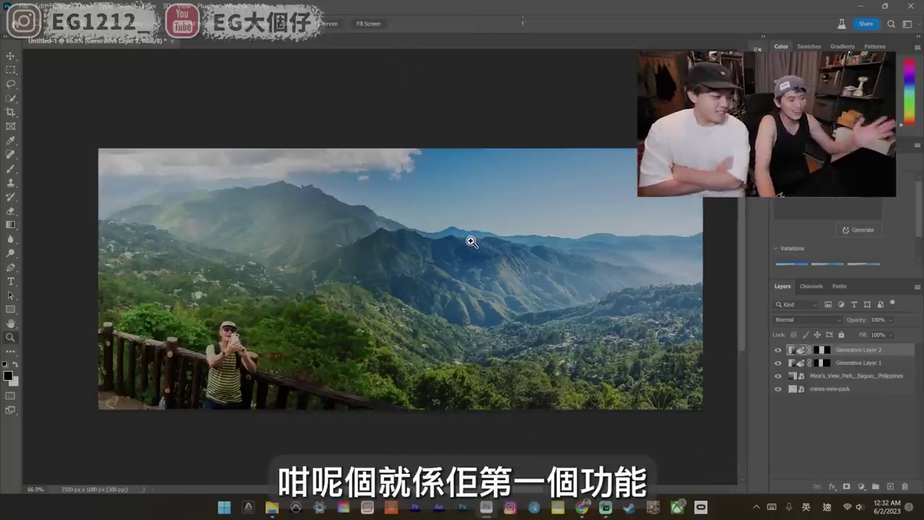
pyautogui.moveTo(473, 239); pyautogui.dragTo(490, 252)
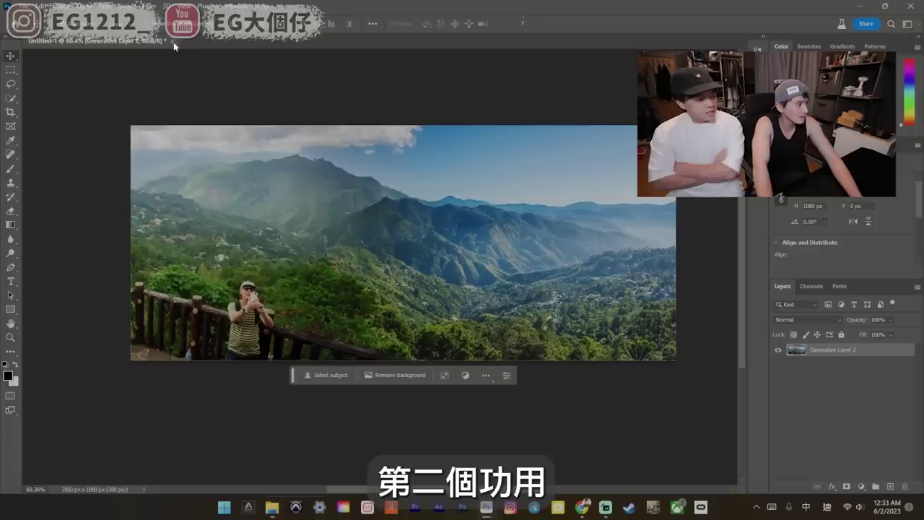
pyautogui.click(174, 42)
pyautogui.click(495, 197)
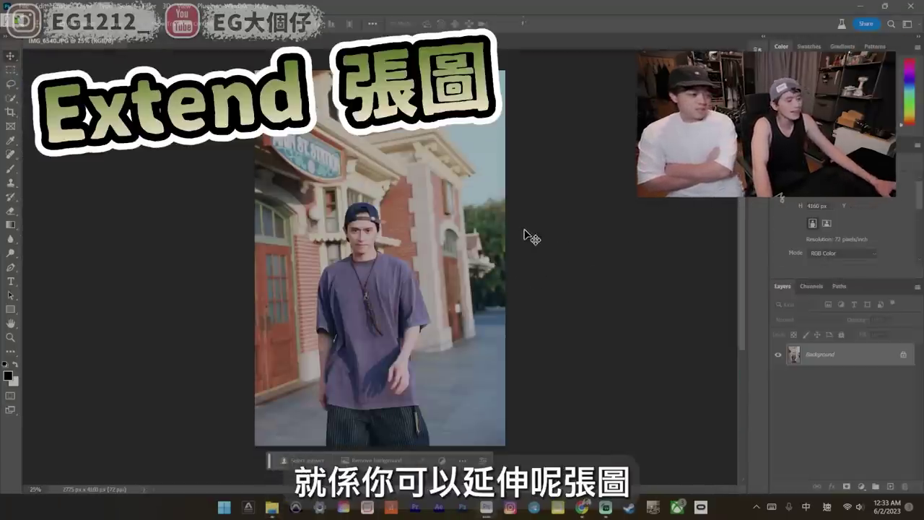
# Copy a thin strip from the photo's left edge to a new layer and stretch it across the empty left side
pyautogui.press('z')
pyautogui.moveTo(471, 216); pyautogui.dragTo(453, 204)
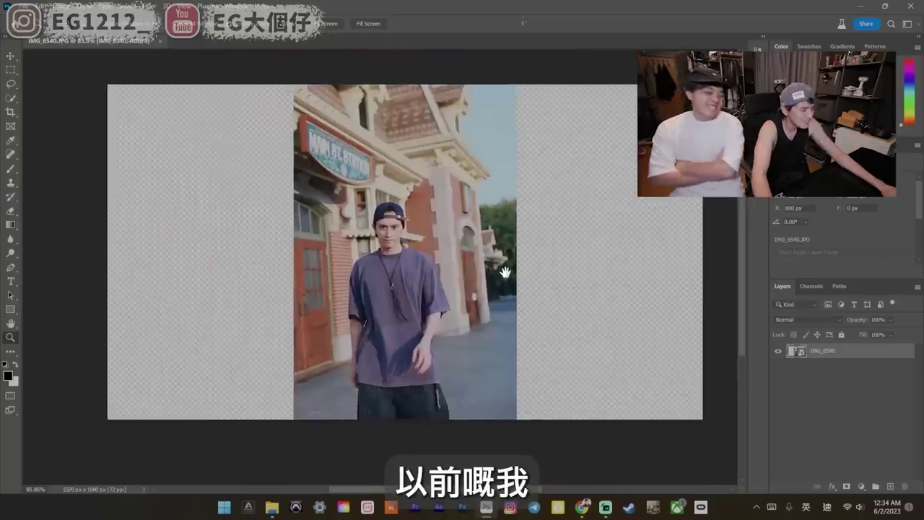
pyautogui.click(11, 69)
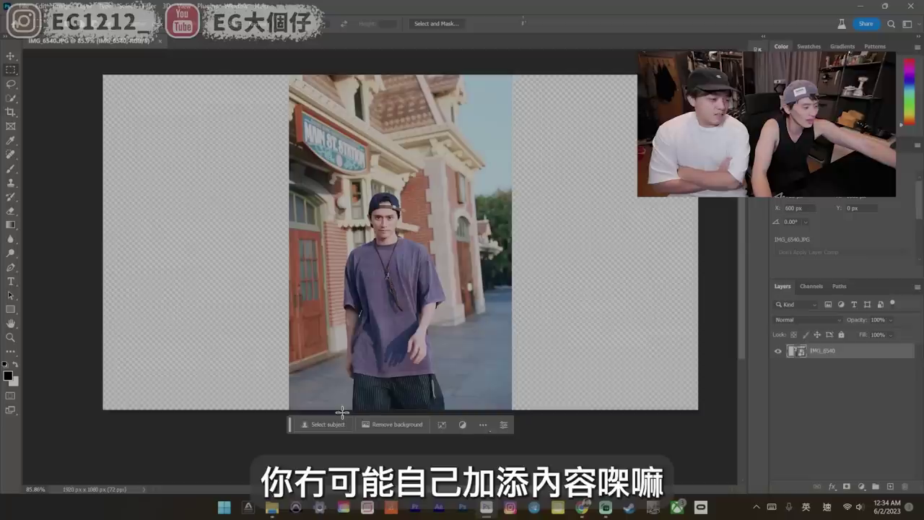
pyautogui.moveTo(342, 411); pyautogui.dragTo(282, 72)
pyautogui.hotkey('ctrl', 'j')
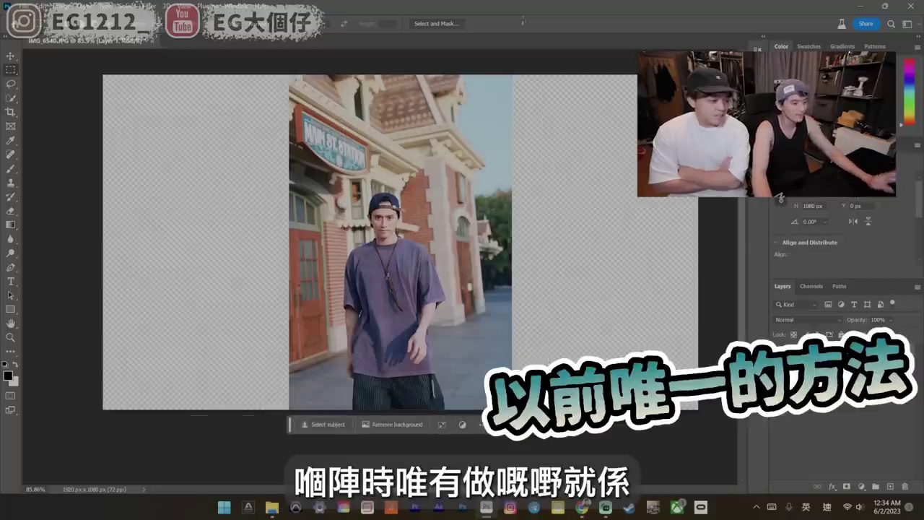
pyautogui.hotkey('ctrl', 't')
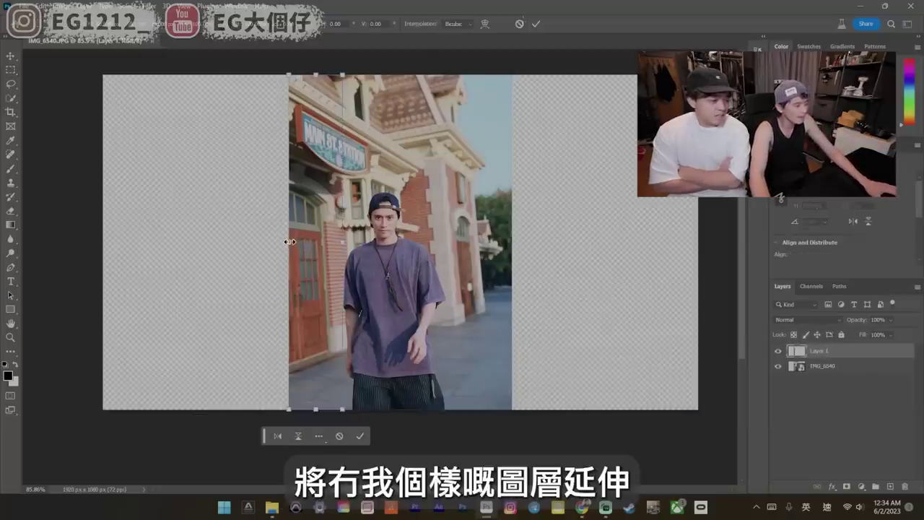
pyautogui.moveTo(289, 241); pyautogui.dragTo(101, 242)
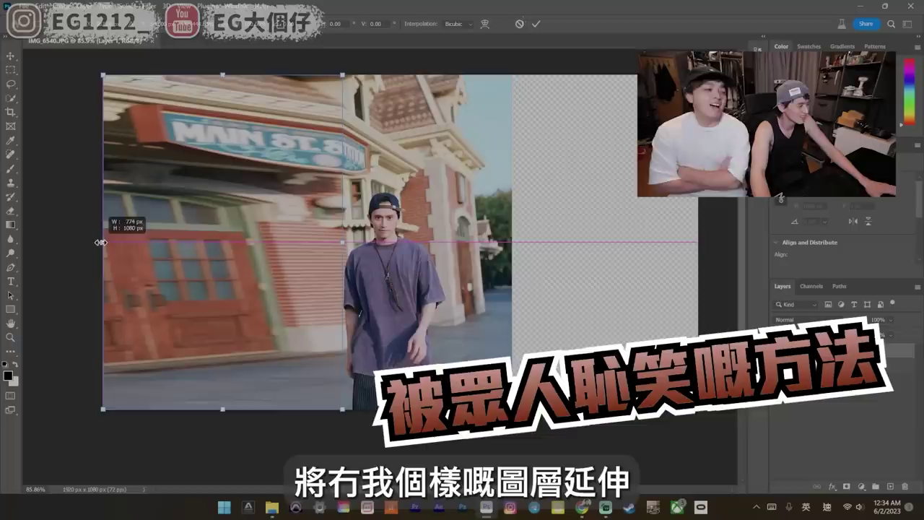
pyautogui.press('Return')
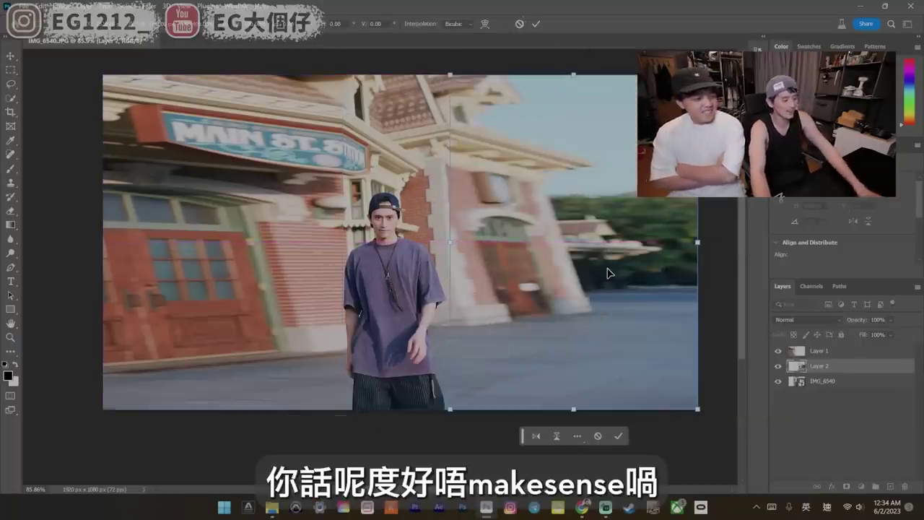
pyautogui.press('Return')
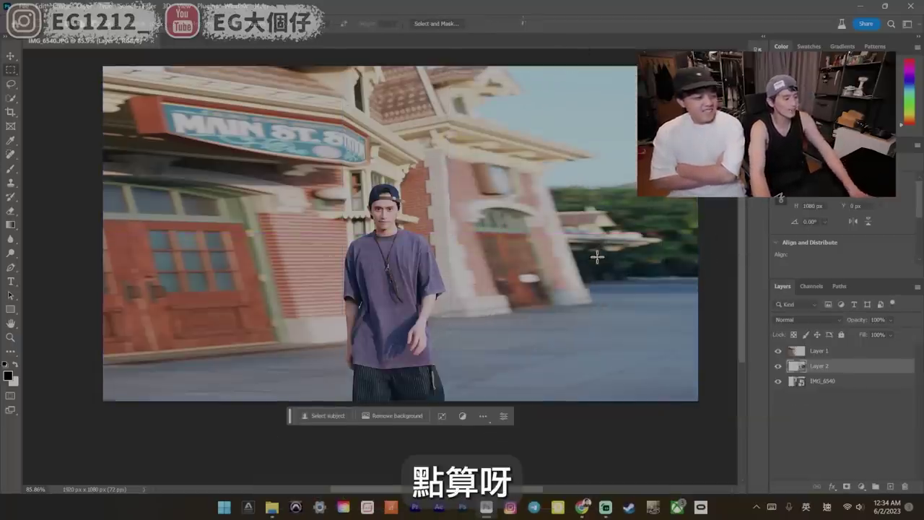
pyautogui.press('z')
pyautogui.moveTo(570, 243); pyautogui.dragTo(553, 241)
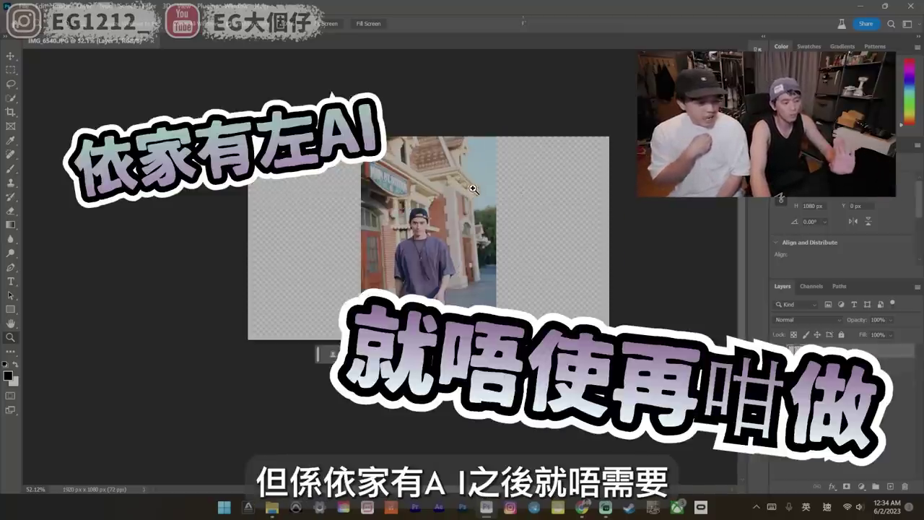
pyautogui.press('m')
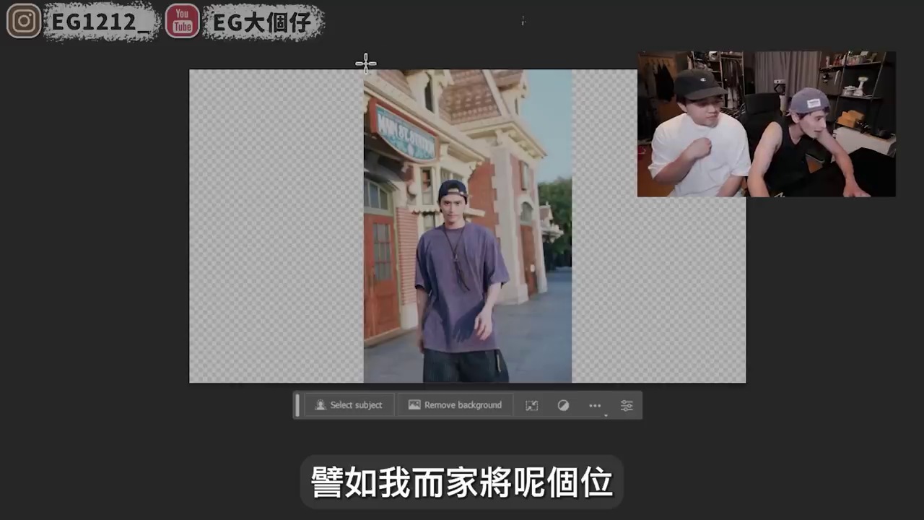
# Fill the empty left side of the canvas with Generative Fill
pyautogui.moveTo(366, 63); pyautogui.dragTo(171, 405)
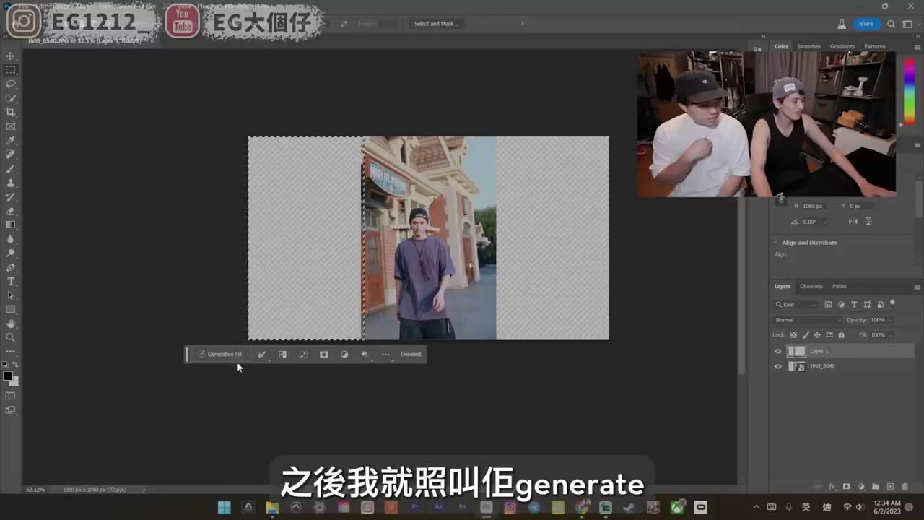
pyautogui.click(222, 353)
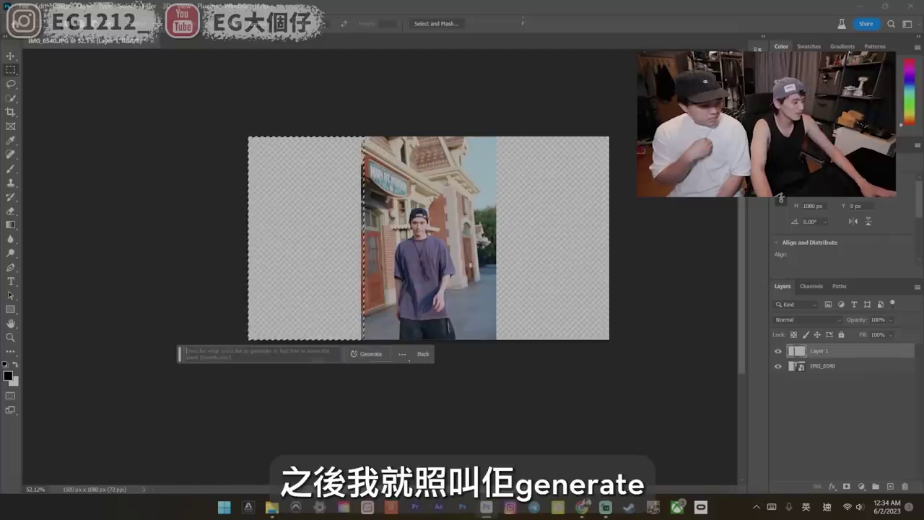
pyautogui.click(368, 353)
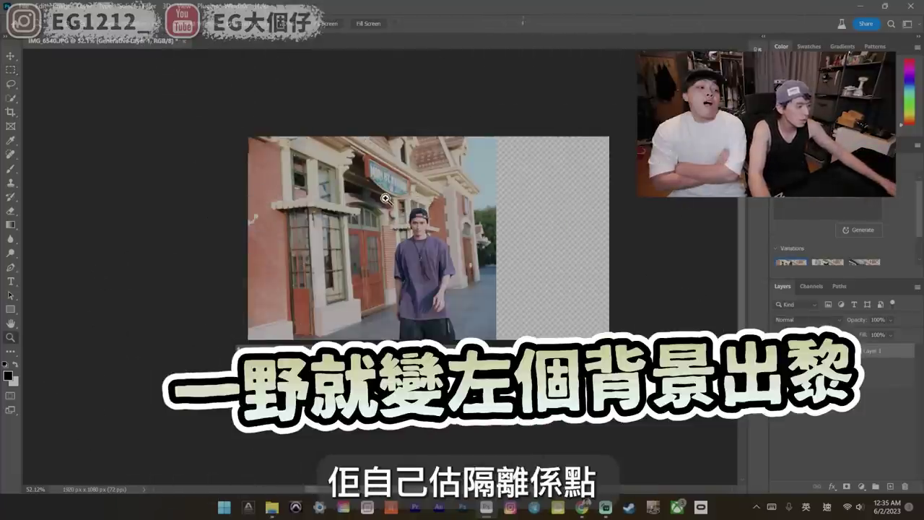
pyautogui.scroll(5, 392, 196)
pyautogui.moveTo(392, 196); pyautogui.dragTo(365, 193)
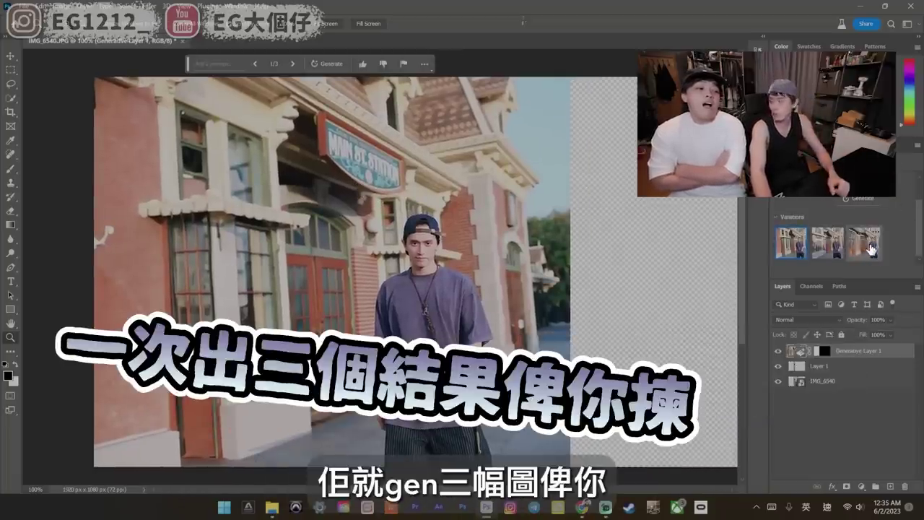
# Compare the left-side variations, generate a fresh set, and select the empty right strip
pyautogui.click(825, 250)
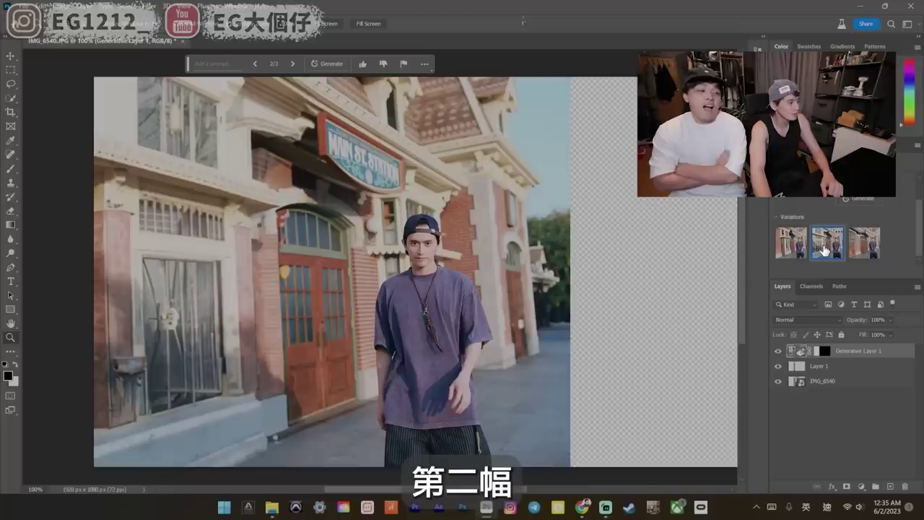
pyautogui.click(861, 247)
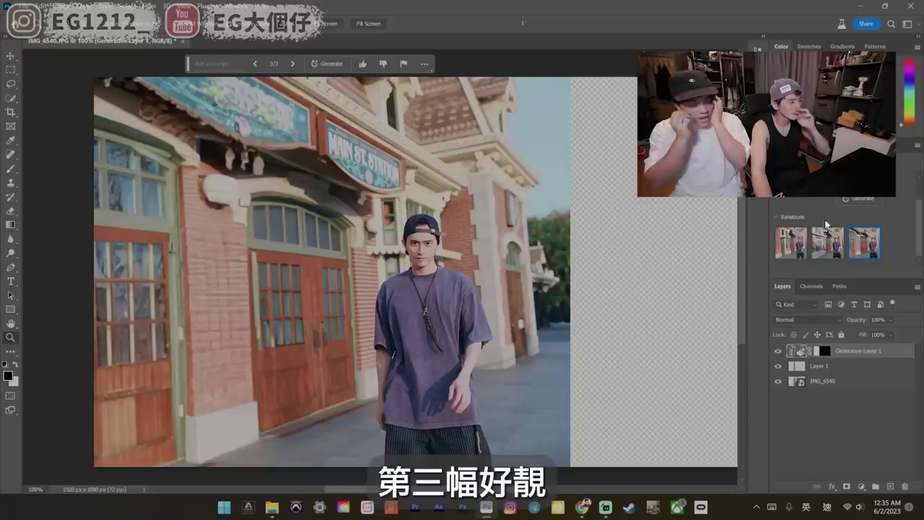
pyautogui.click(862, 200)
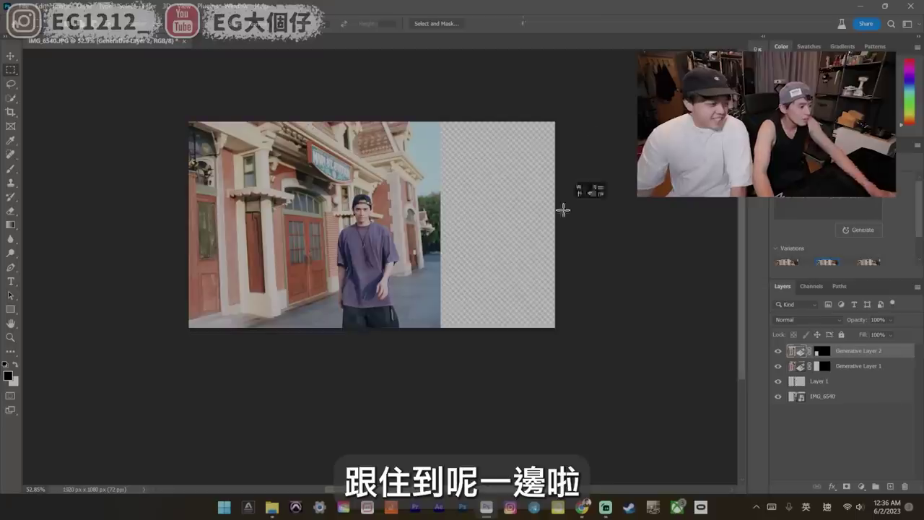
pyautogui.moveTo(563, 206)
pyautogui.mouseDown()
pyautogui.moveTo(437, 367)
pyautogui.moveTo(438, 357)
pyautogui.mouseUp()
# Generative Fill the right strip with prompt 'vintage, railway' and keep the first, red-train variation
pyautogui.click(413, 337)
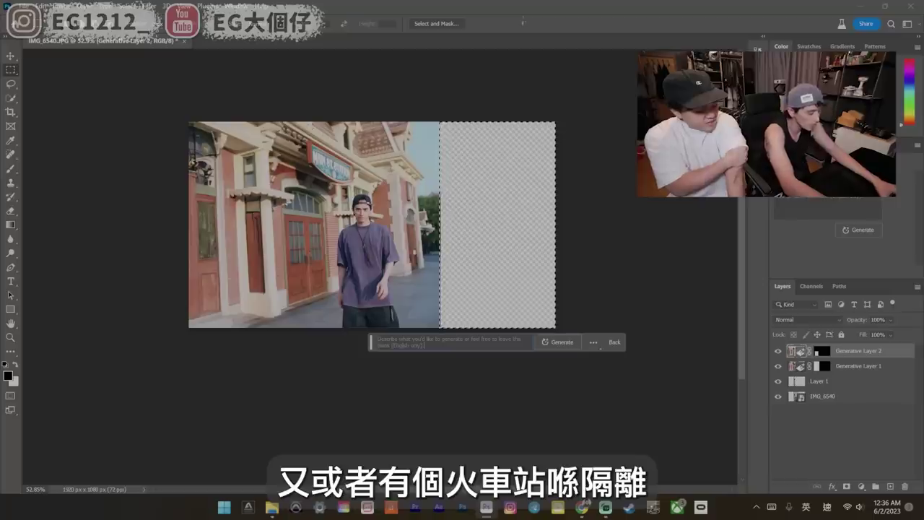
pyautogui.write('vei')
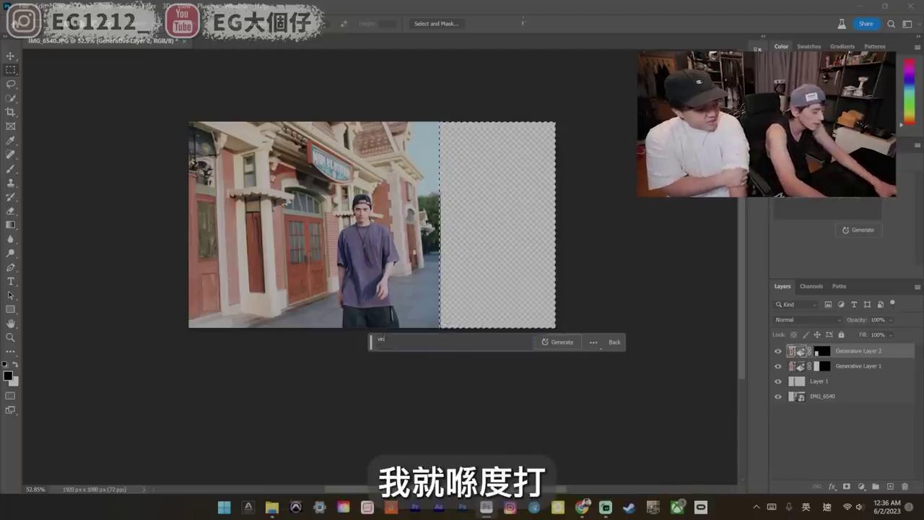
pyautogui.write('tage, rai')
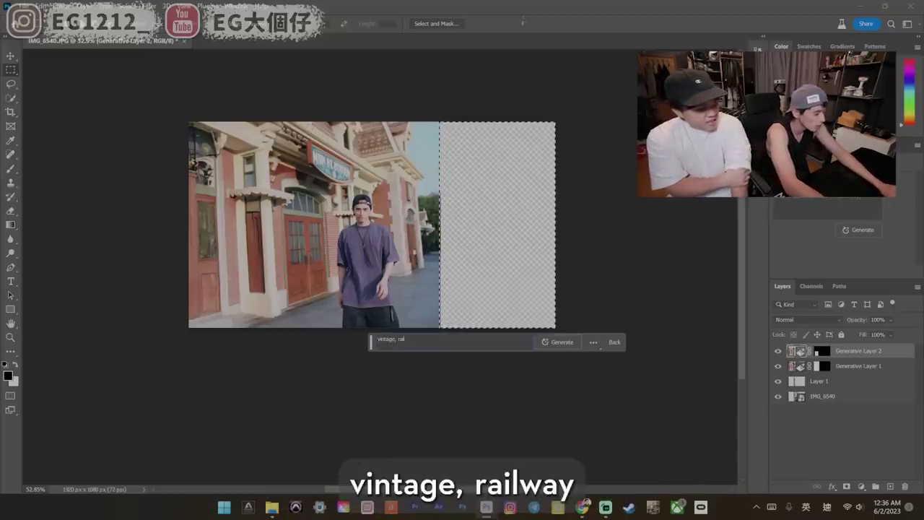
pyautogui.write('lway')
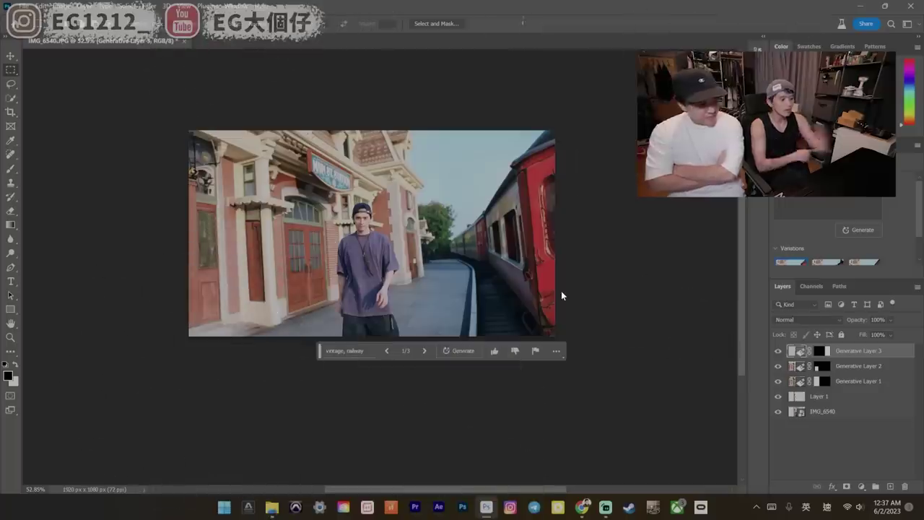
pyautogui.write('z')
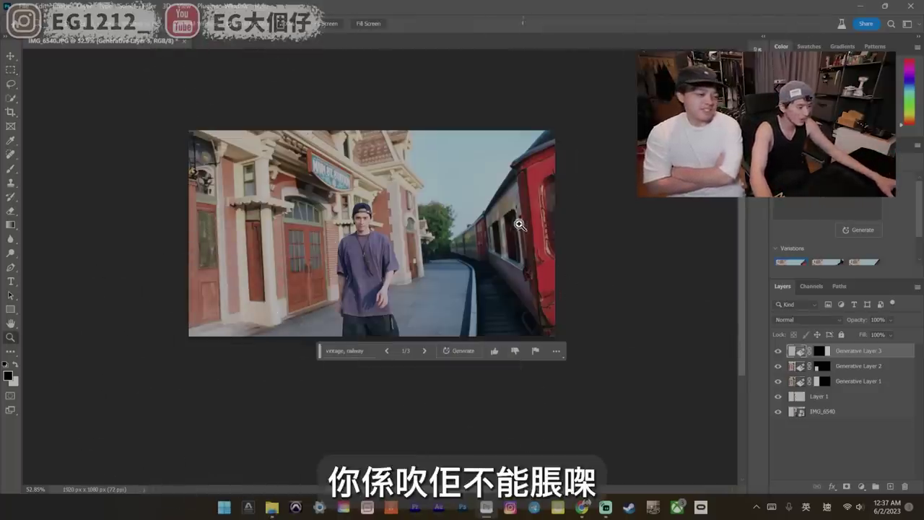
pyautogui.click(519, 224)
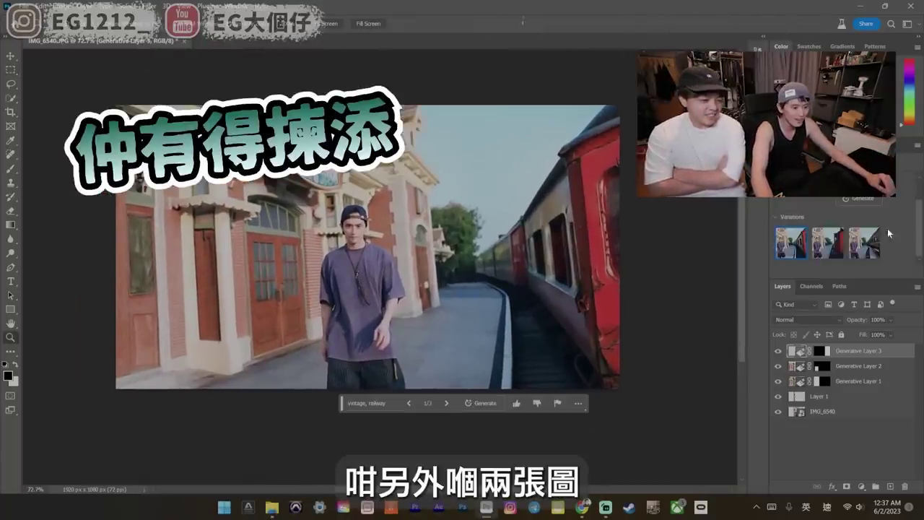
pyautogui.click(826, 245)
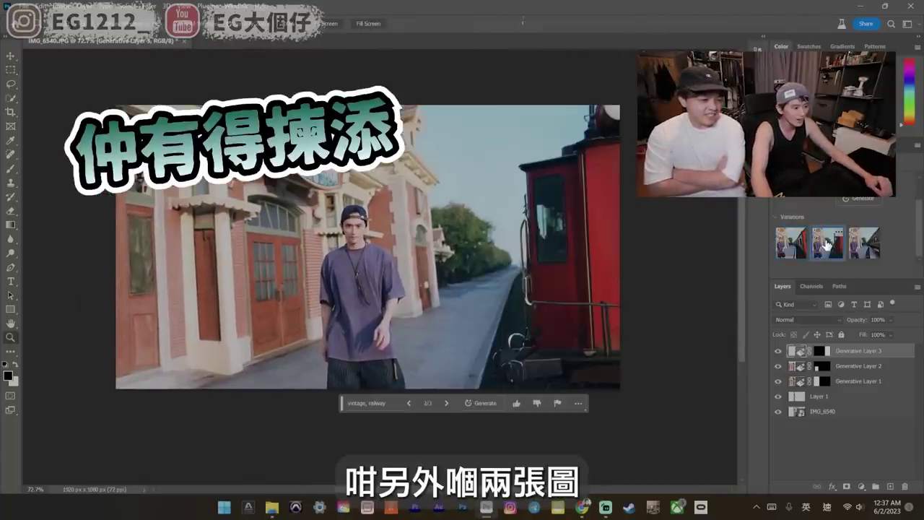
pyautogui.scroll(-1, 583, 266)
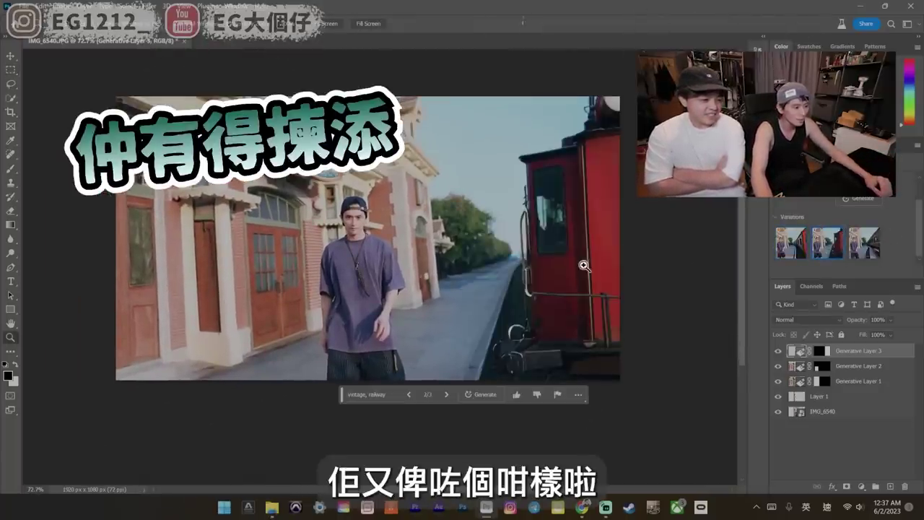
pyautogui.click(863, 243)
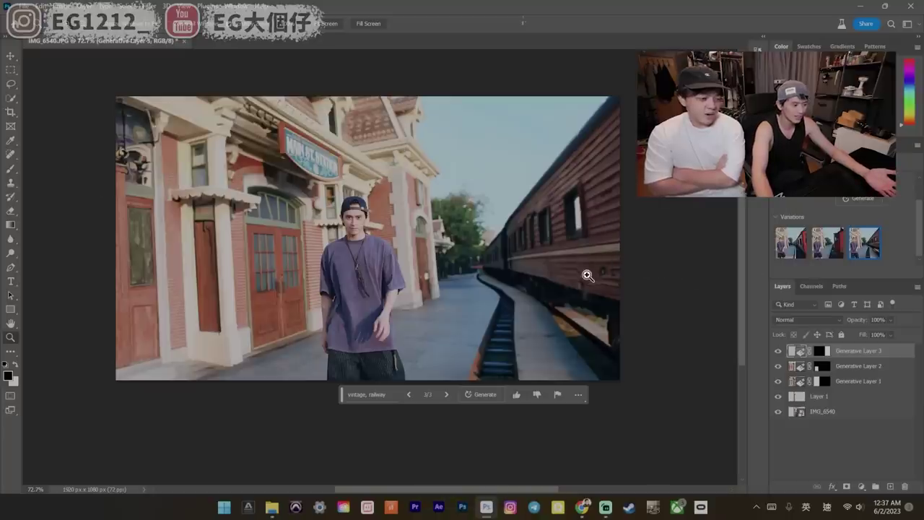
pyautogui.click(788, 256)
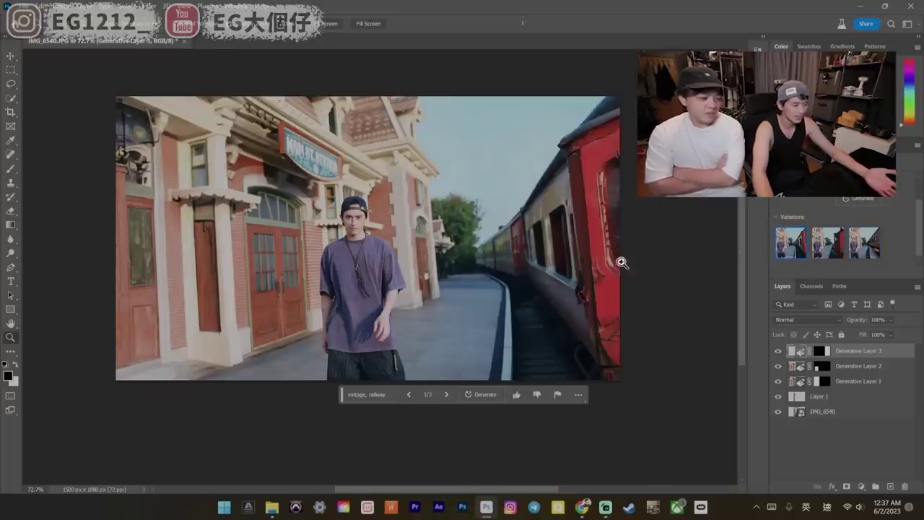
# Nudge the street photo left, marquee it and invert the selection to the empty surroundings
pyautogui.moveTo(527, 252); pyautogui.dragTo(509, 247)
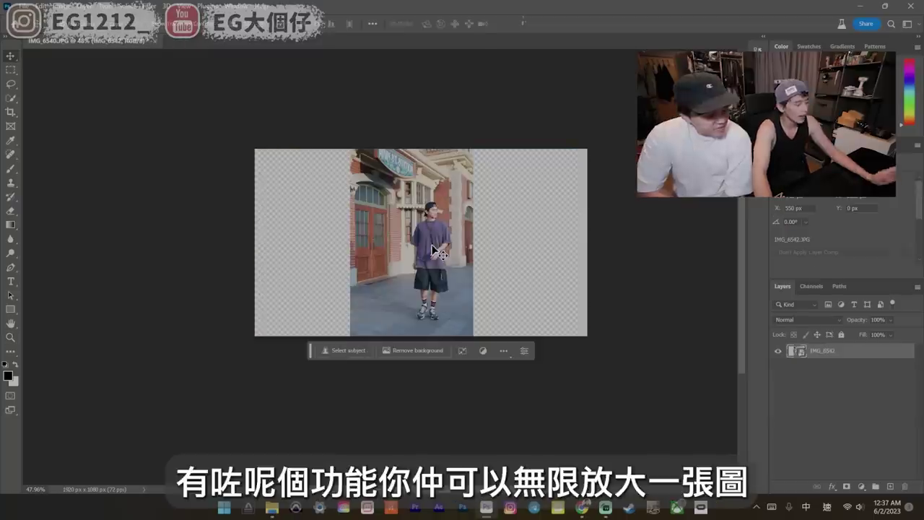
pyautogui.click(54, 6)
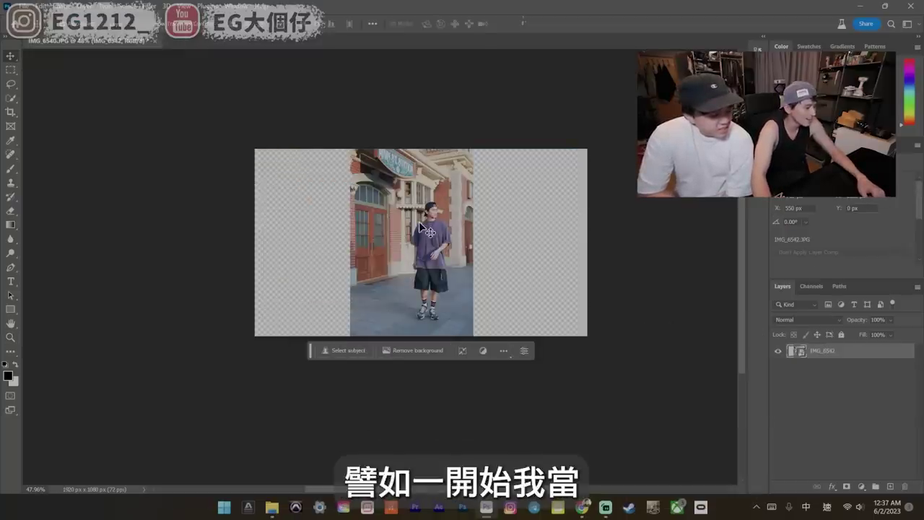
pyautogui.moveTo(418, 221); pyautogui.dragTo(409, 231)
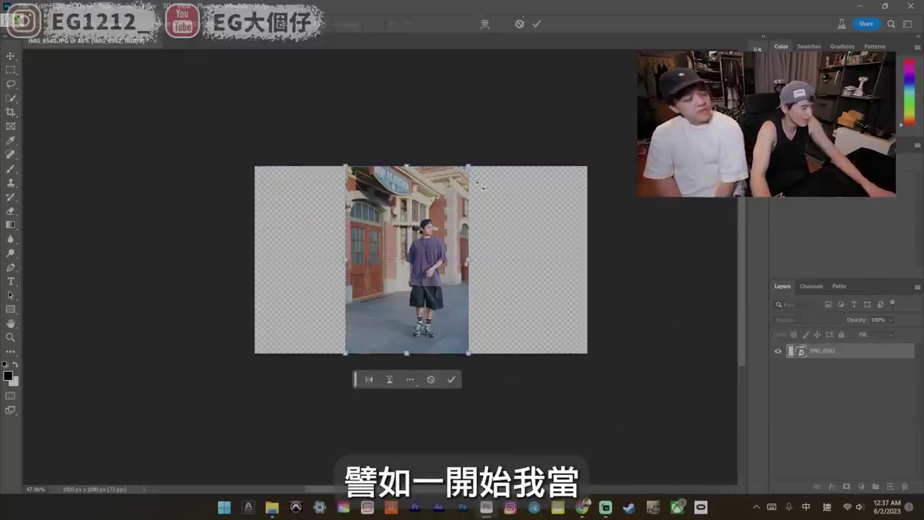
pyautogui.press('m')
pyautogui.keyDown('alt'); pyautogui.scroll(5, 433, 260); pyautogui.keyUp('alt')
pyautogui.moveTo(310, 95)
pyautogui.mouseDown()
pyautogui.moveTo(556, 477)
pyautogui.moveTo(561, 295)
pyautogui.mouseUp()
pyautogui.scroll(-5, 556, 477)
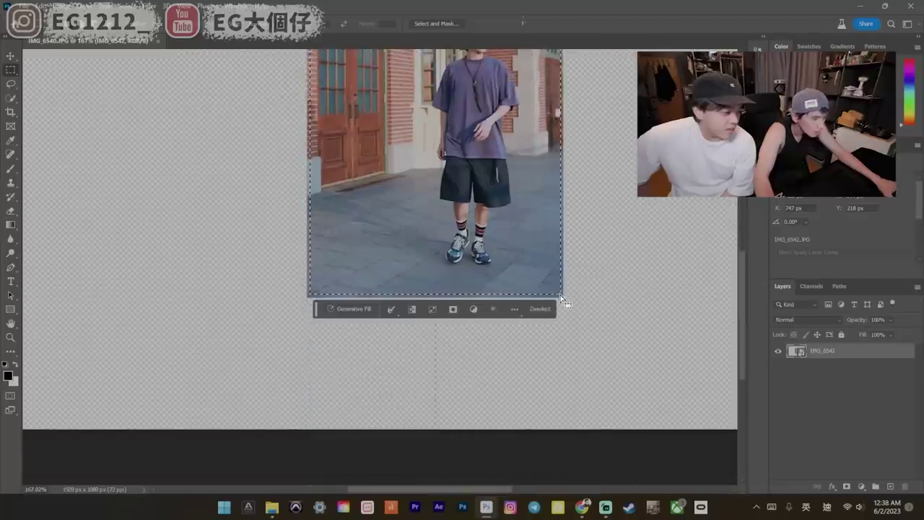
pyautogui.press('z')
pyautogui.moveTo(505, 250); pyautogui.dragTo(455, 250)
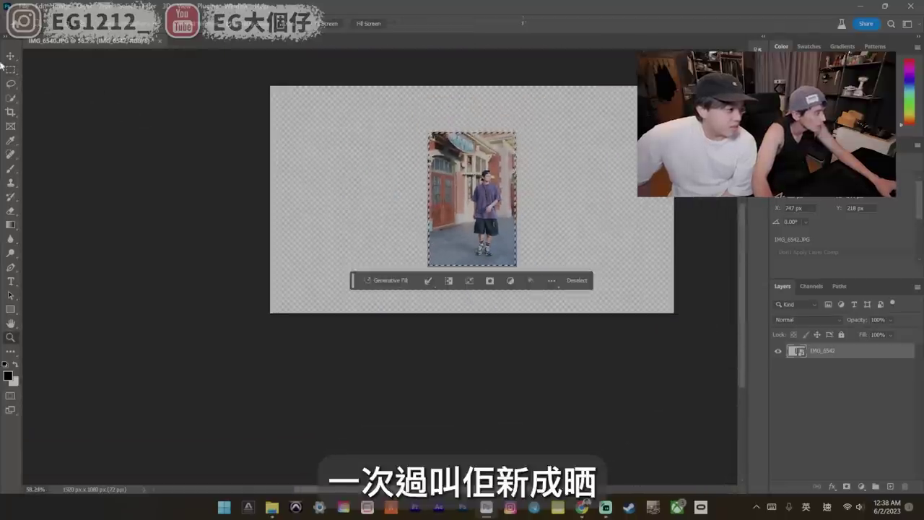
pyautogui.press('m')
pyautogui.rightClick(478, 201)
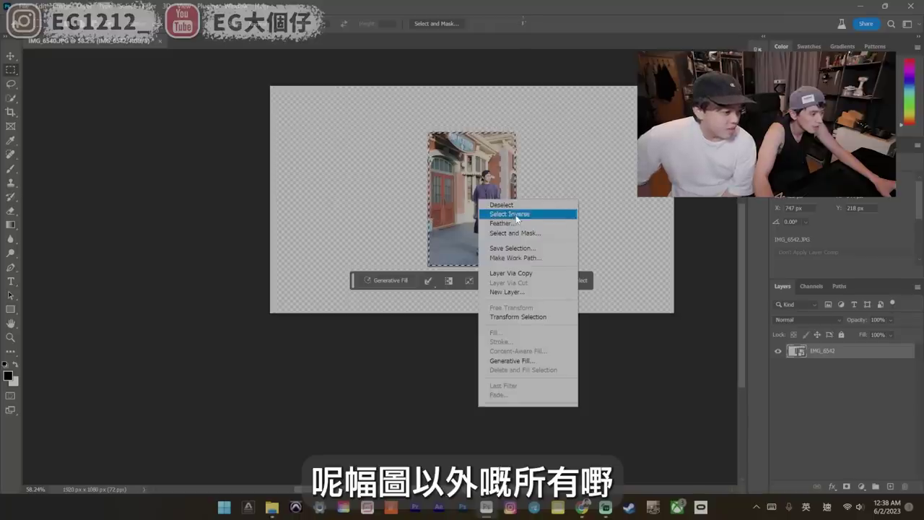
pyautogui.click(527, 215)
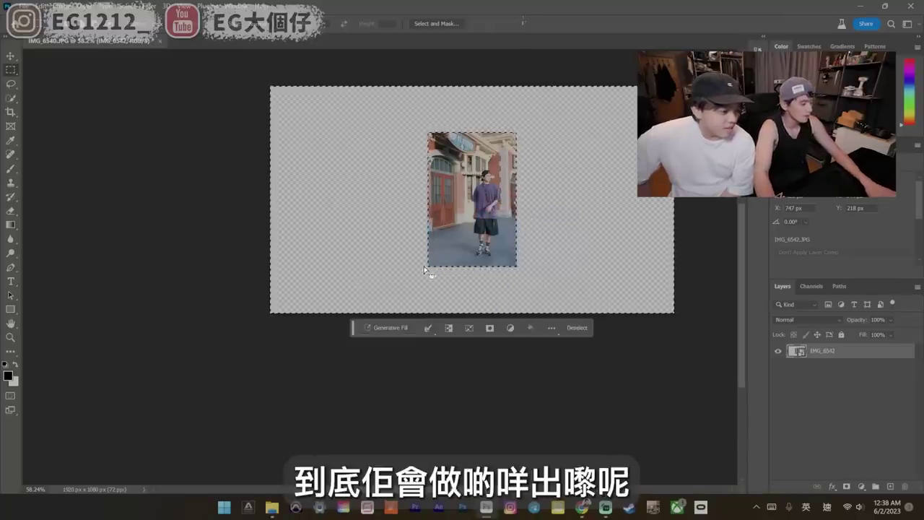
# Generative Fill the surroundings and choose the third street variation with red-brick buildings
pyautogui.click(377, 329)
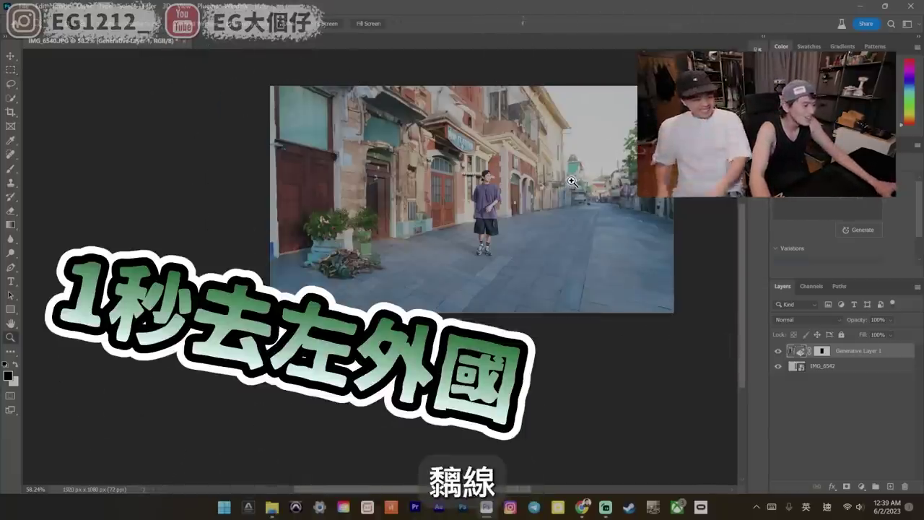
pyautogui.click(575, 221)
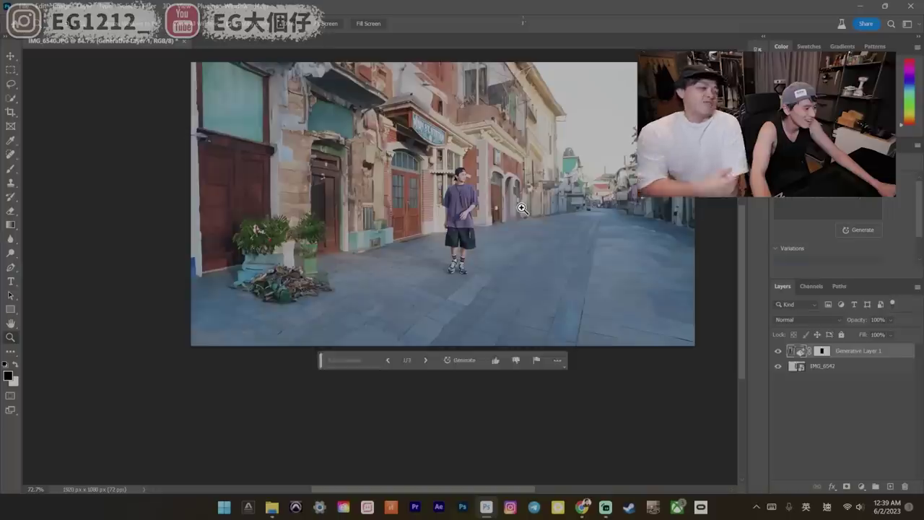
pyautogui.click(486, 235)
pyautogui.click(487, 236)
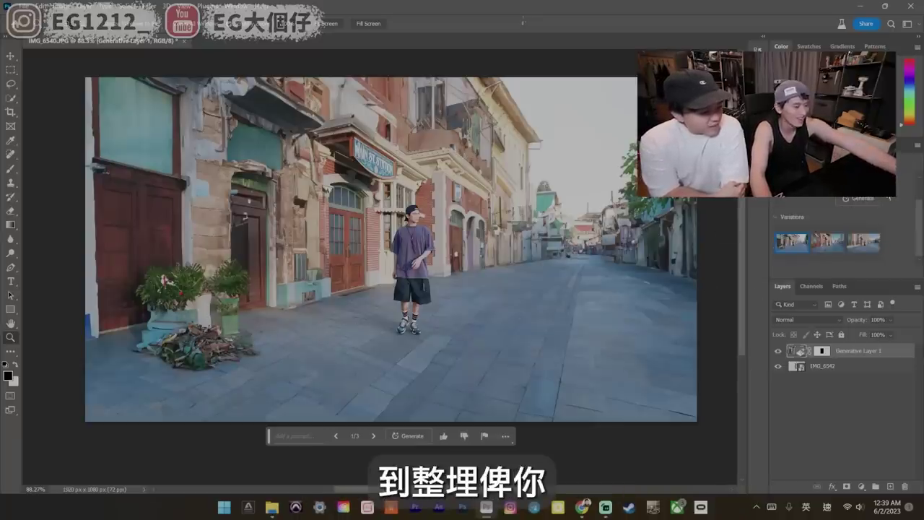
pyautogui.click(826, 246)
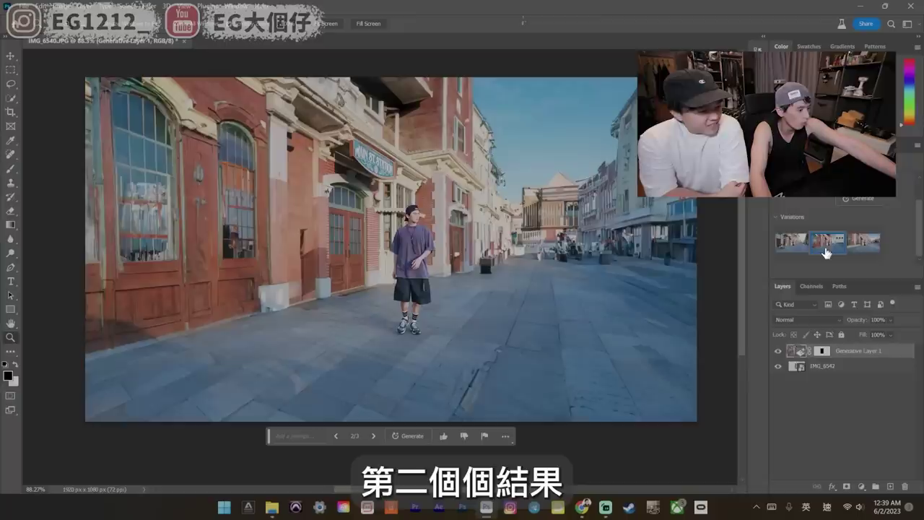
pyautogui.moveTo(864, 241)
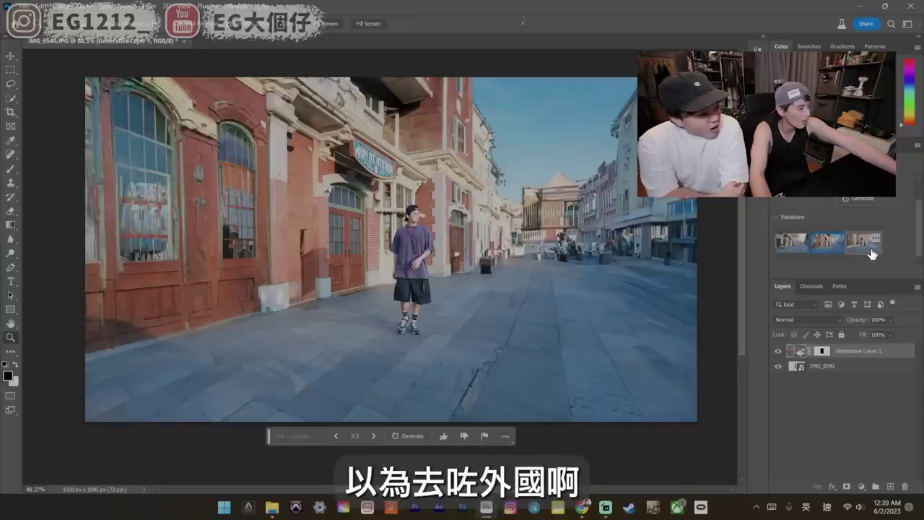
pyautogui.click(871, 250)
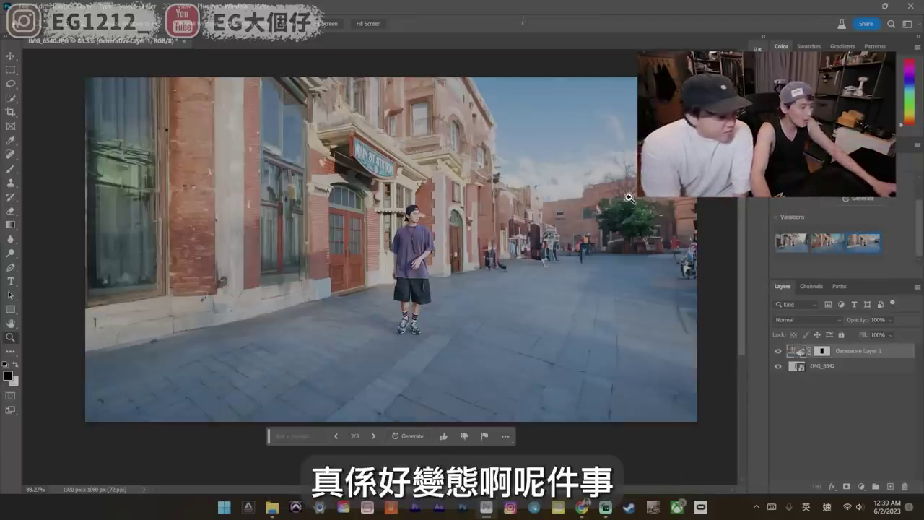
pyautogui.moveTo(553, 199); pyautogui.dragTo(492, 238)
# Merge the generated layer into the photo, then shrink the merged image and centre it on the canvas
pyautogui.hotkey('ctrl', 't')
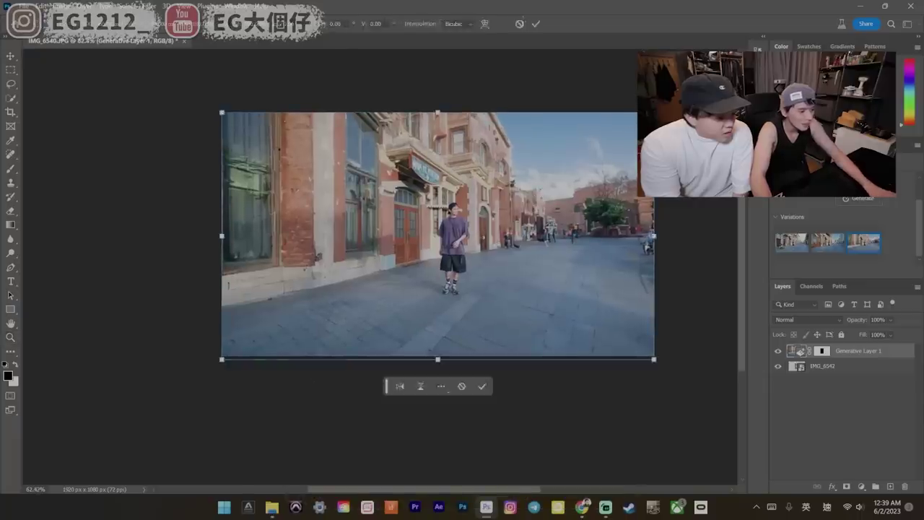
pyautogui.rightClick(823, 350)
pyautogui.click(814, 383)
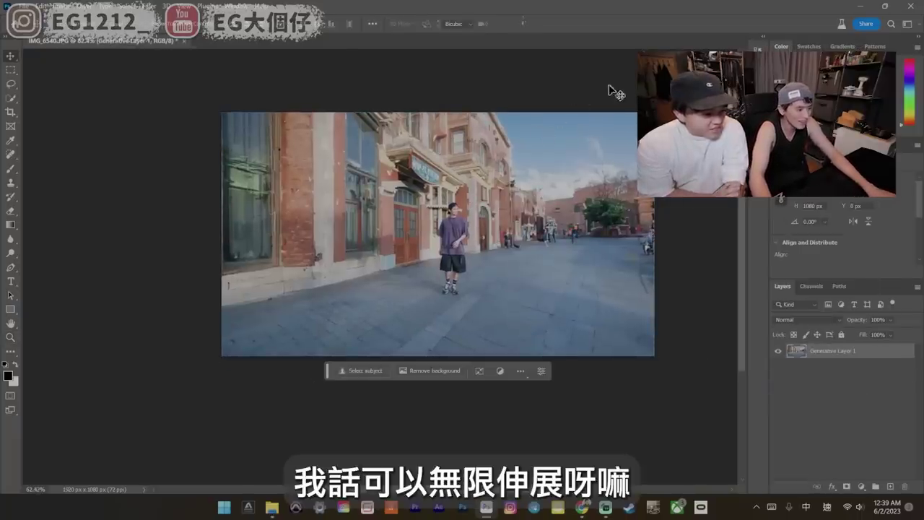
pyautogui.hotkey('ctrl', 't')
pyautogui.moveTo(653, 112); pyautogui.dragTo(392, 257)
pyautogui.moveTo(318, 308); pyautogui.dragTo(469, 236)
pyautogui.moveTo(534, 191); pyautogui.dragTo(498, 212)
pyautogui.moveTo(451, 231); pyautogui.dragTo(457, 228)
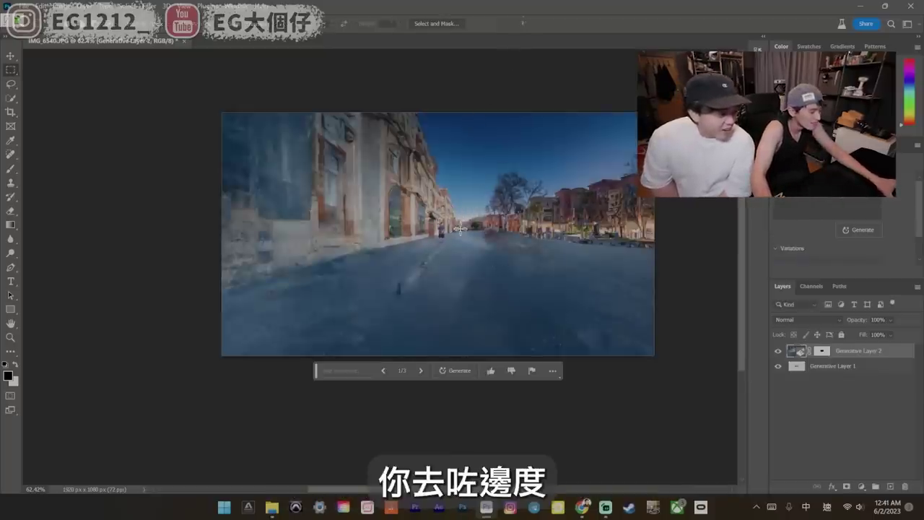
# Zoom in on the newly generated surroundings, then fit the whole image back on screen
pyautogui.press('z')
pyautogui.moveTo(459, 229)
pyautogui.mouseDown()
pyautogui.moveTo(482, 209)
pyautogui.moveTo(399, 252)
pyautogui.mouseUp()
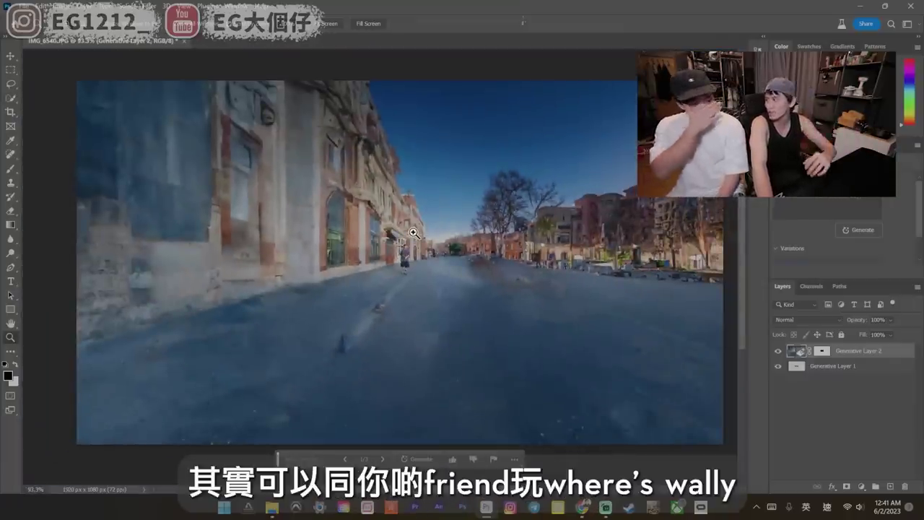
pyautogui.moveTo(413, 233); pyautogui.dragTo(384, 233)
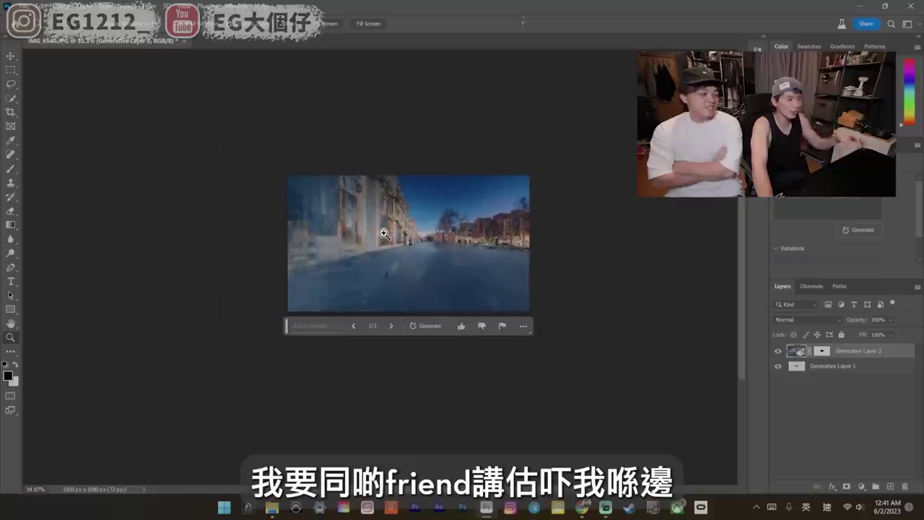
pyautogui.hotkey('ctrl', '0')
# Compare the street variations, keep the third, and zoom in to inspect its pedestrians
pyautogui.click(832, 245)
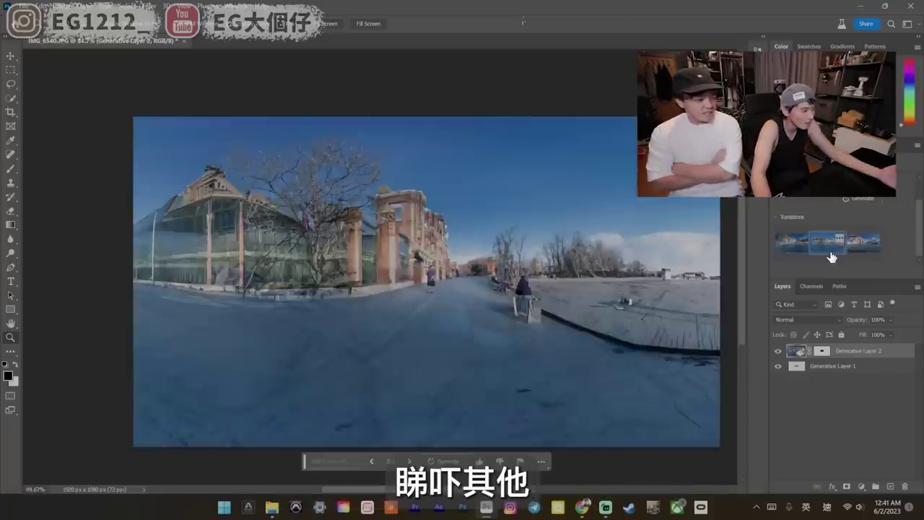
pyautogui.scroll(2, 241, 257)
pyautogui.scroll(3, 262, 258)
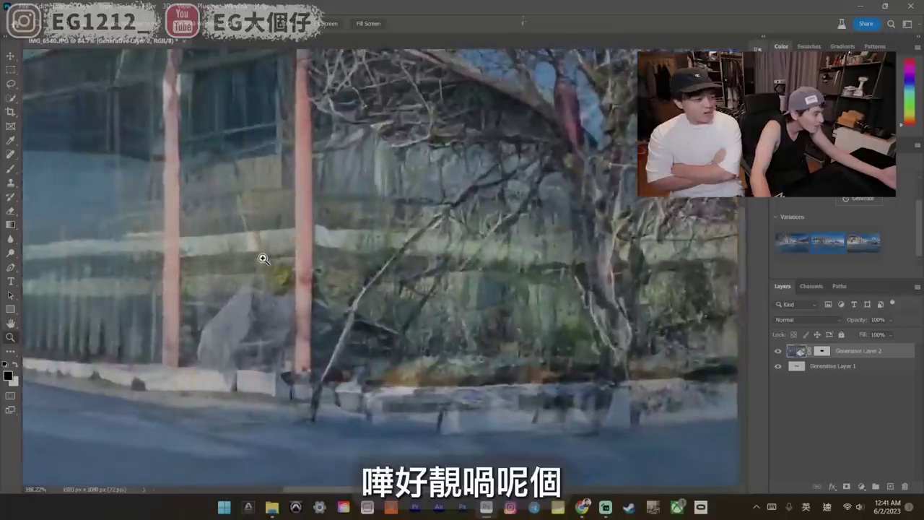
pyautogui.scroll(-5, 233, 252)
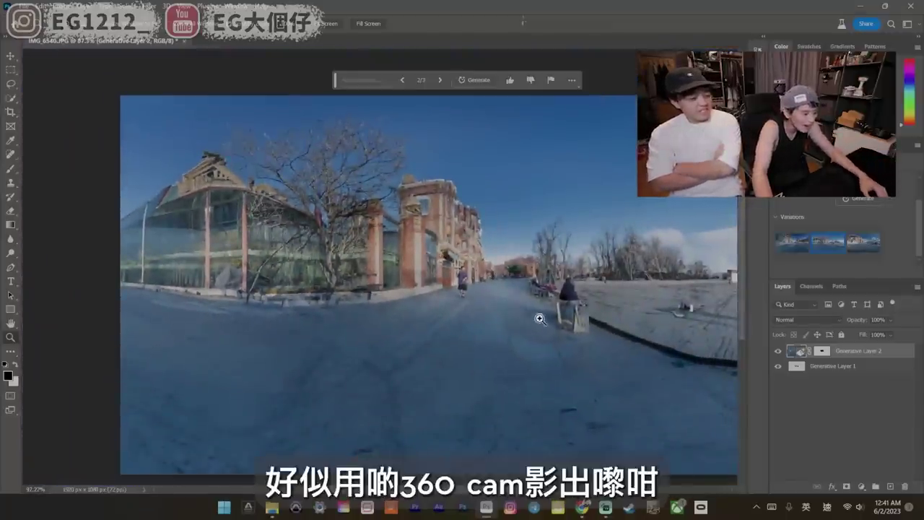
pyautogui.scroll(5, 594, 307)
pyautogui.scroll(-5, 632, 306)
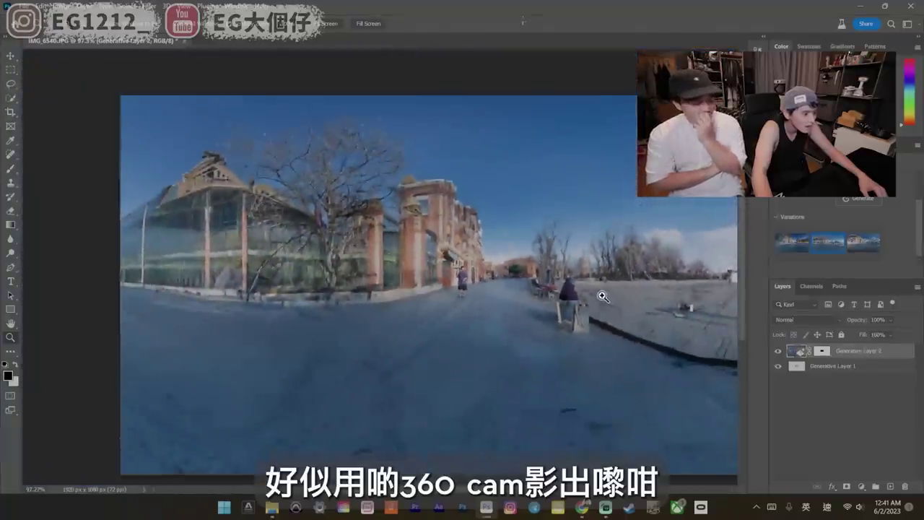
pyautogui.click(869, 245)
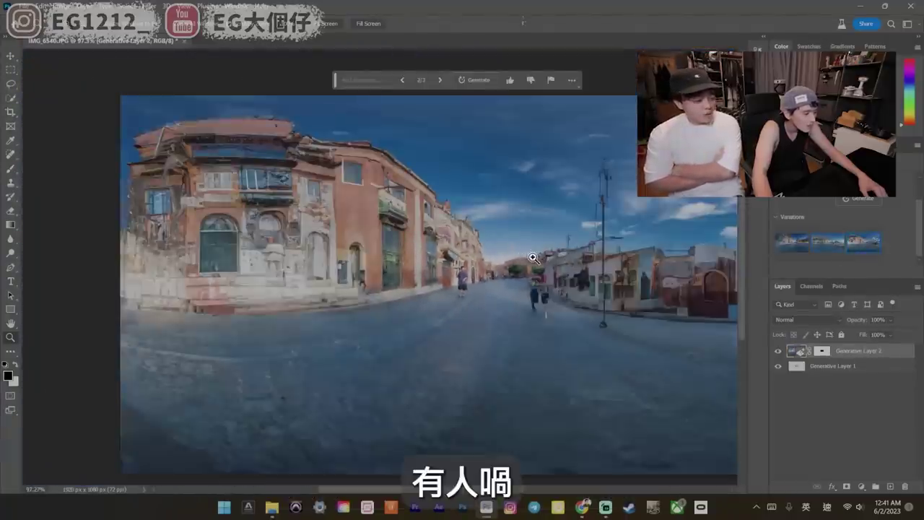
pyautogui.moveTo(532, 257); pyautogui.dragTo(598, 309)
pyautogui.scroll(4, 597, 309)
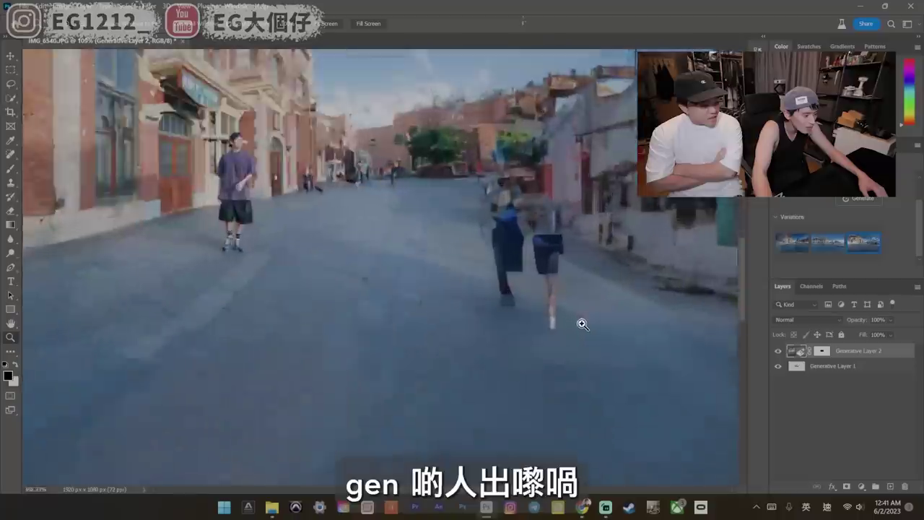
pyautogui.scroll(3, 585, 321)
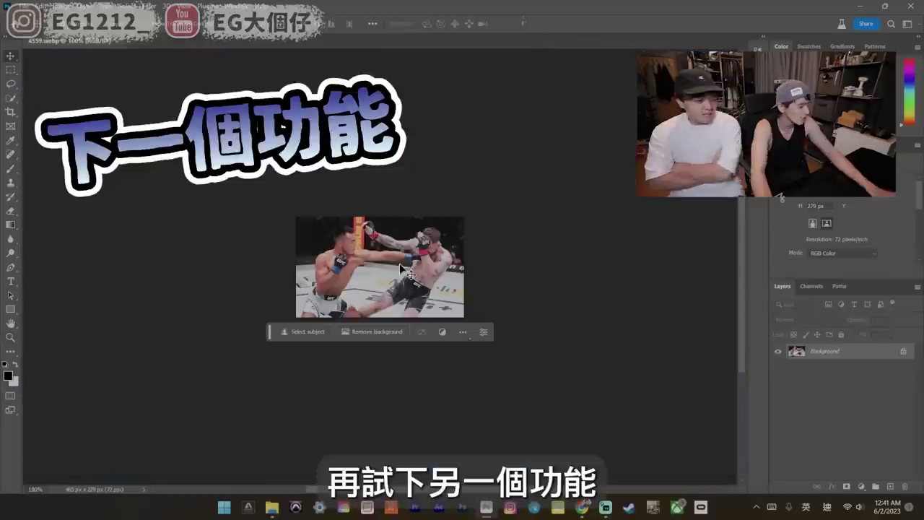
# Lasso the left fighter in the cage photo and generate an ape in his place
pyautogui.press('shift')
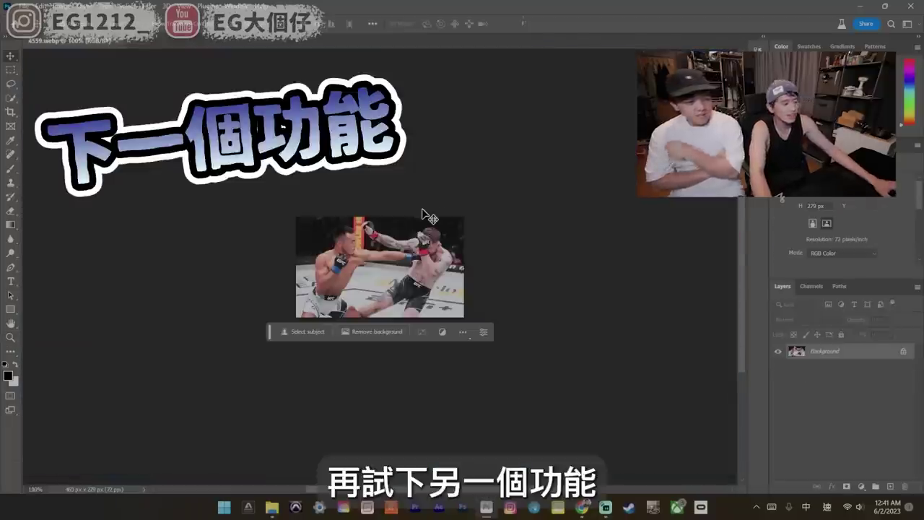
pyautogui.scroll(3, 426, 215)
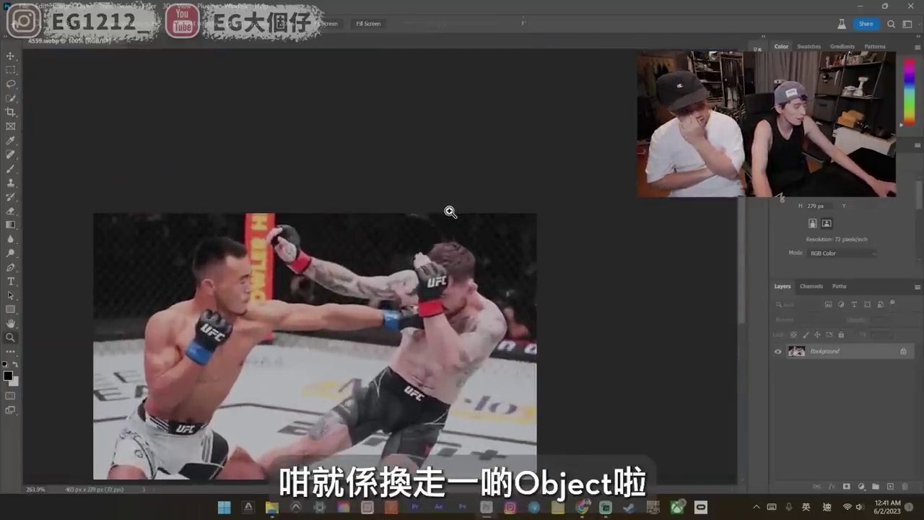
pyautogui.moveTo(435, 272); pyautogui.dragTo(490, 194)
pyautogui.click(10, 70)
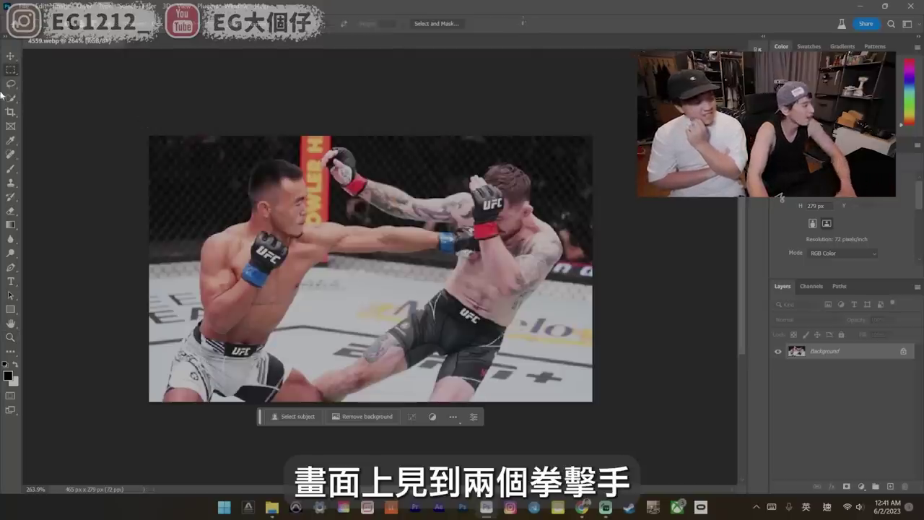
pyautogui.click(9, 87)
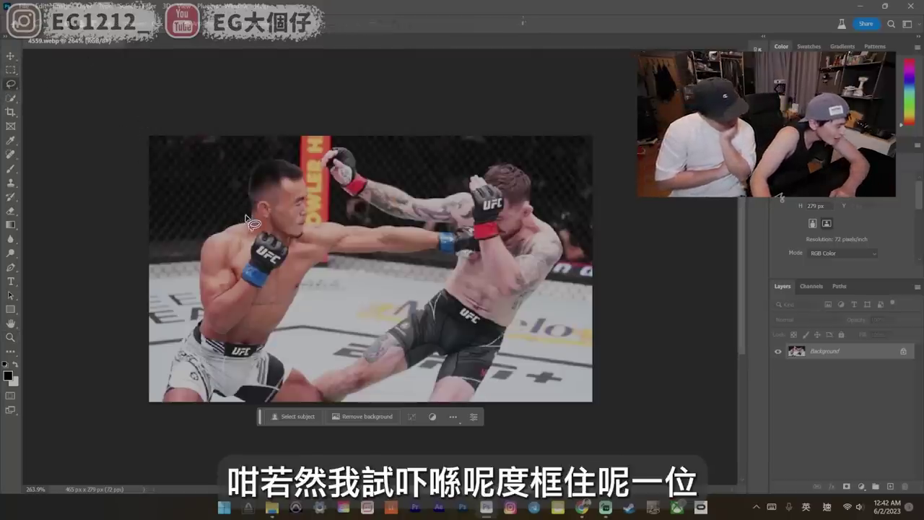
pyautogui.moveTo(246, 216); pyautogui.dragTo(248, 189)
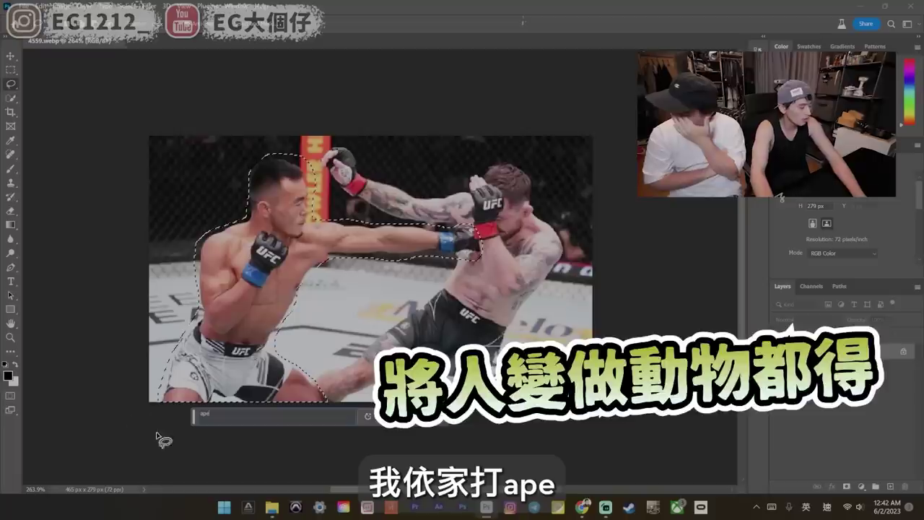
pyautogui.press('Return')
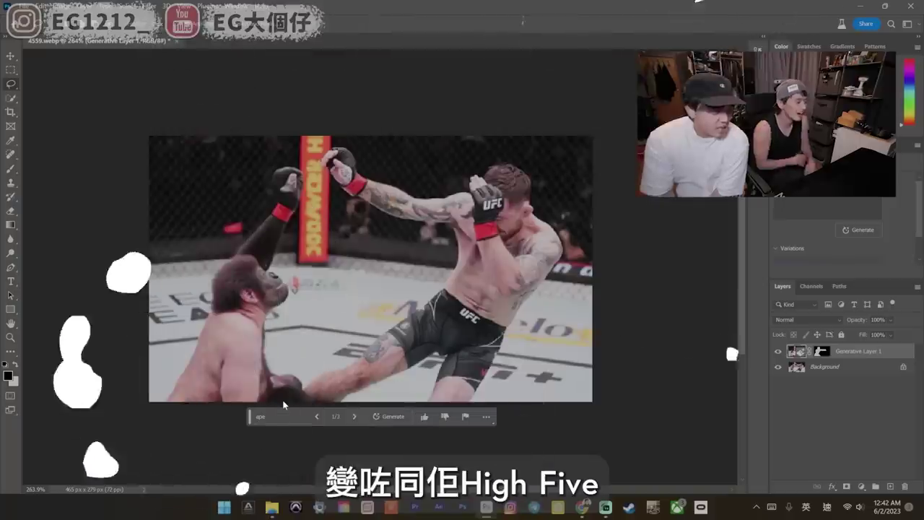
# Preview the second and third ape variations, return to the first, and compare it with the original
pyautogui.scroll(-1, 721, 282)
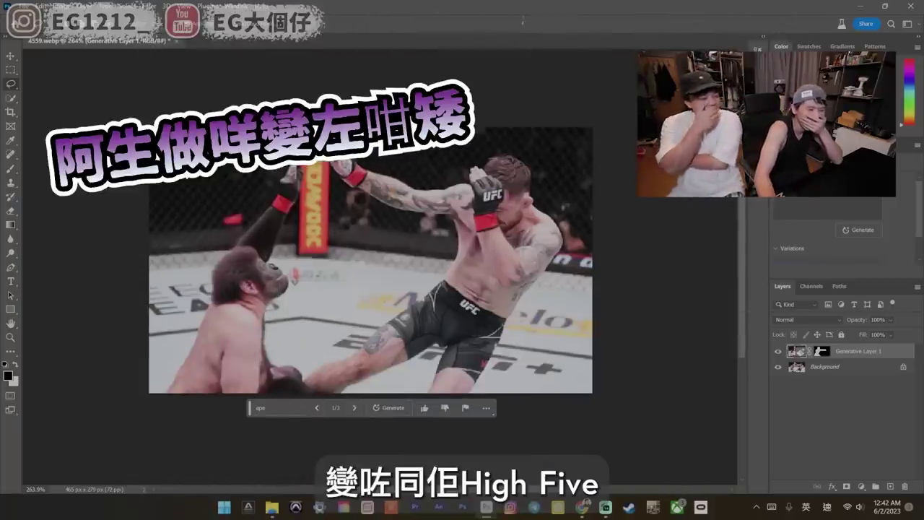
pyautogui.scroll(-2, 852, 229)
pyautogui.click(828, 251)
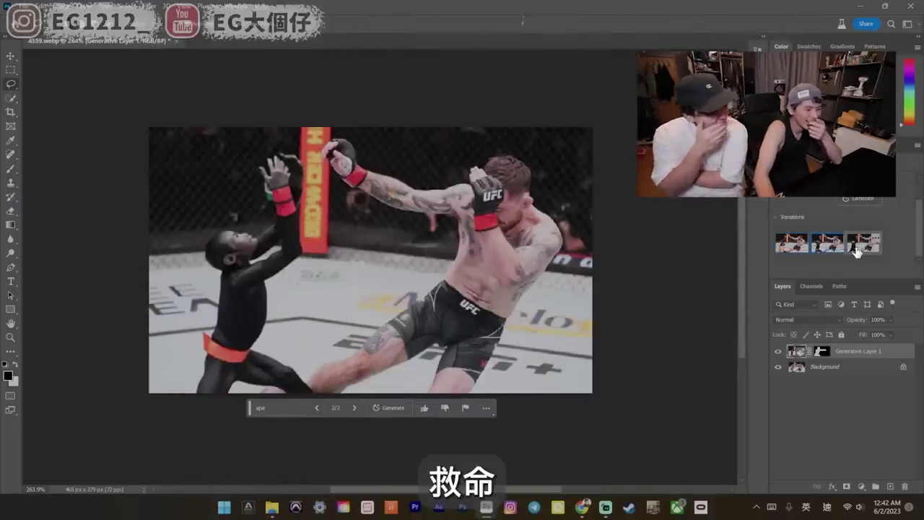
pyautogui.click(857, 250)
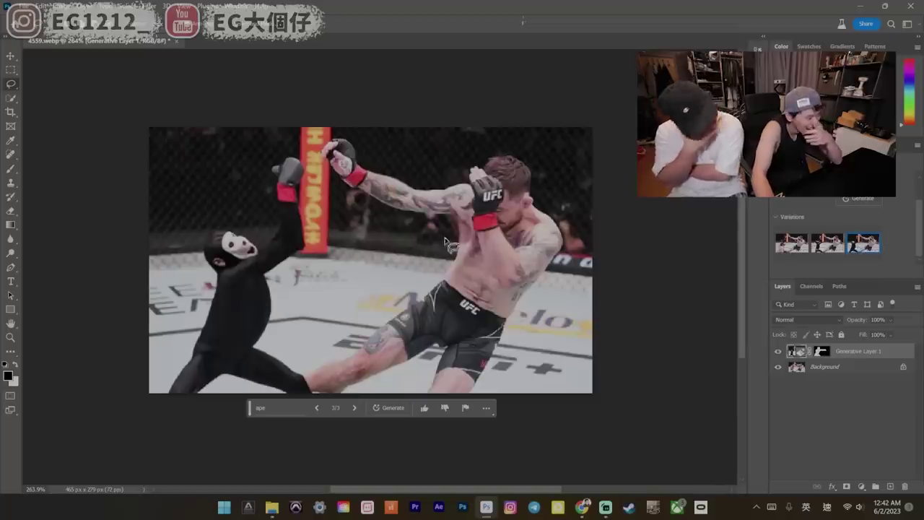
pyautogui.click(791, 242)
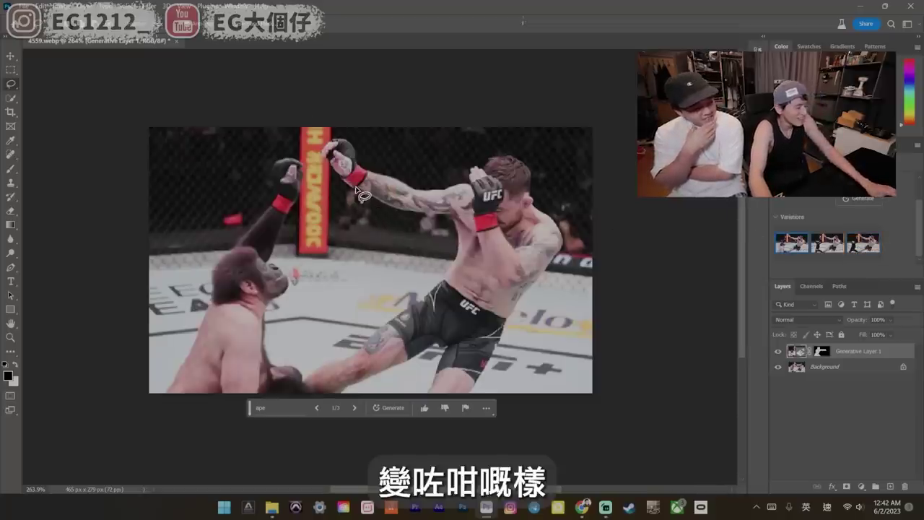
pyautogui.hotkey('ctrl', ',')
pyautogui.hotkey('ctrl', ',')
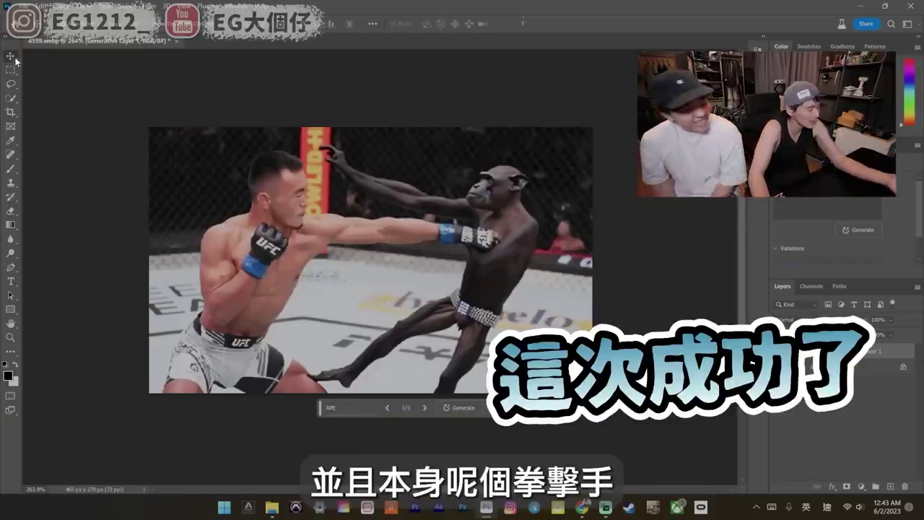
pyautogui.scroll(-1, 887, 213)
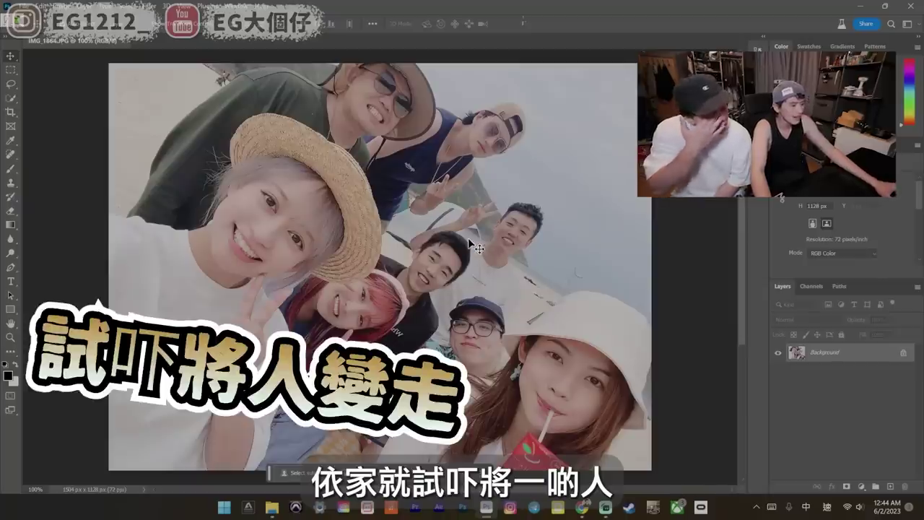
# Zoom in slightly on the group selfie and pick the Lasso for the woman in the white hat
pyautogui.scroll(-2, 466, 239)
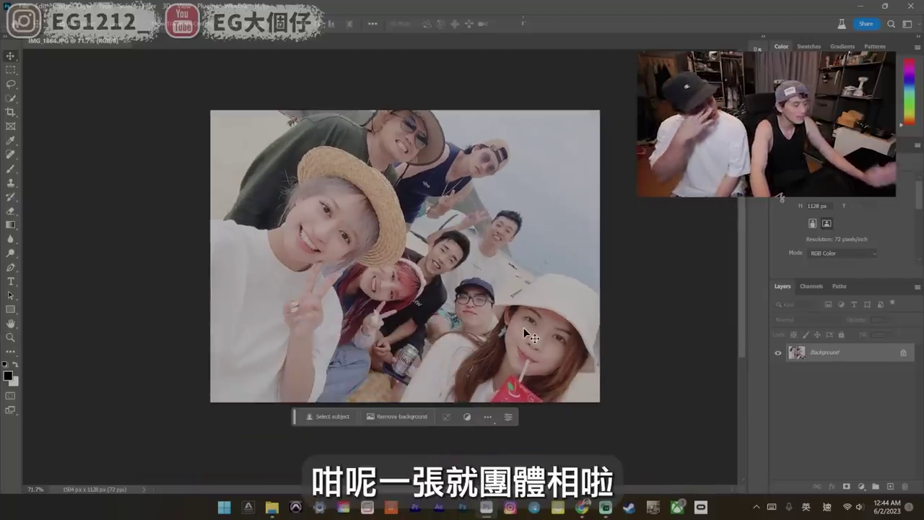
pyautogui.press('z')
pyautogui.click(537, 342)
pyautogui.press('l')
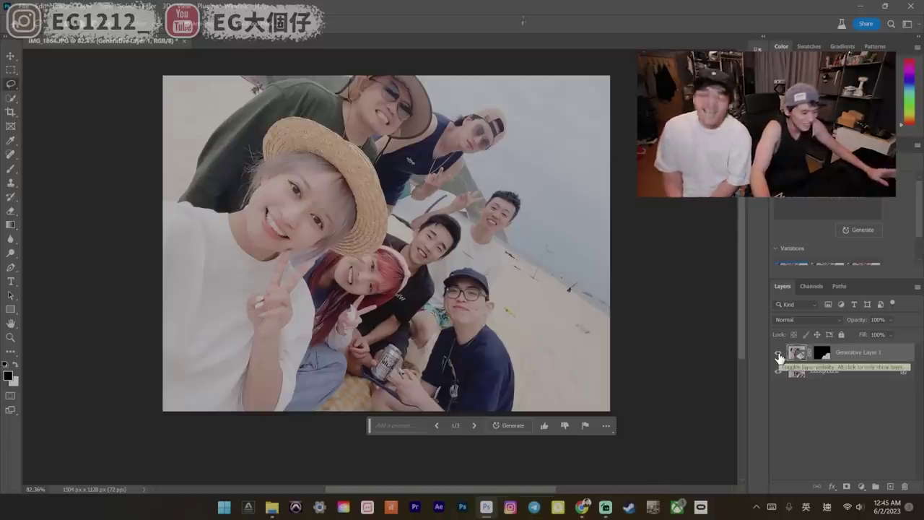
# Toggle Generative Layer 1 off and on twice to compare the removal with the original
pyautogui.click(778, 354)
pyautogui.click(778, 353)
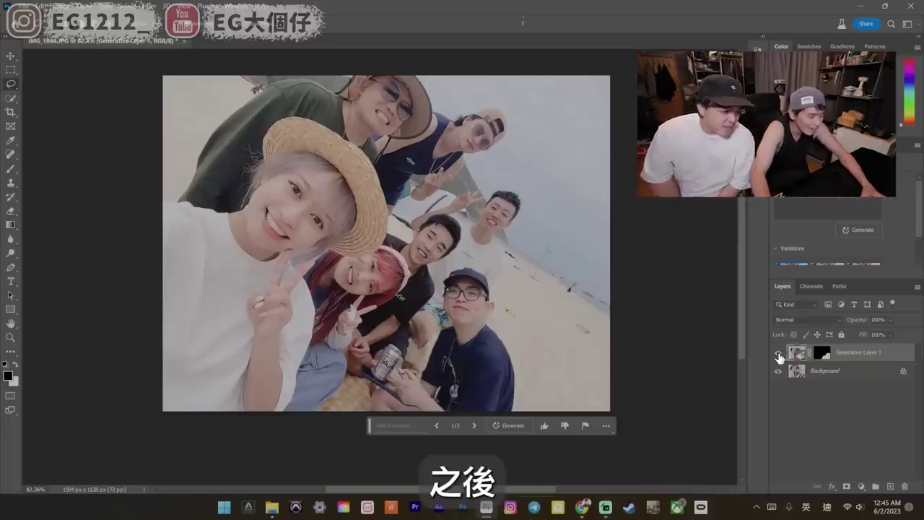
pyautogui.click(778, 353)
pyautogui.click(778, 353)
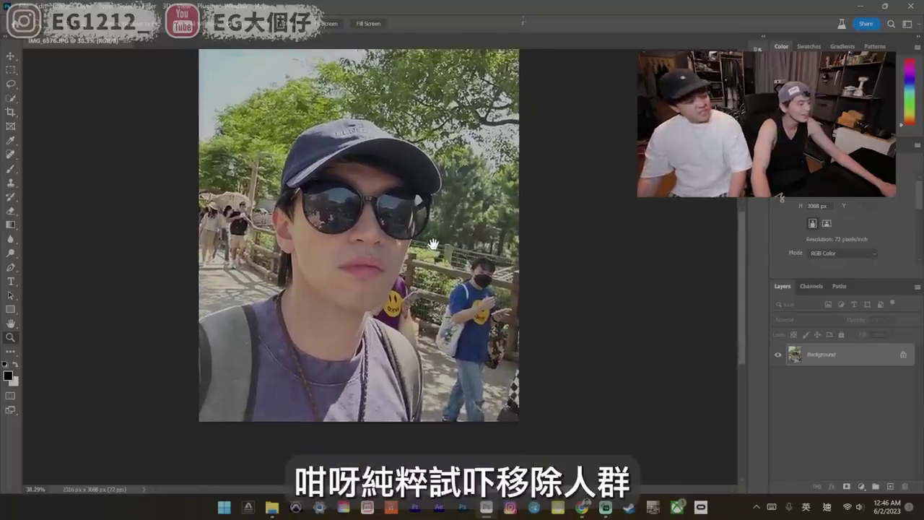
# Zoom in on the people at the right and lasso the masked woman in the blue shirt
pyautogui.press('h')
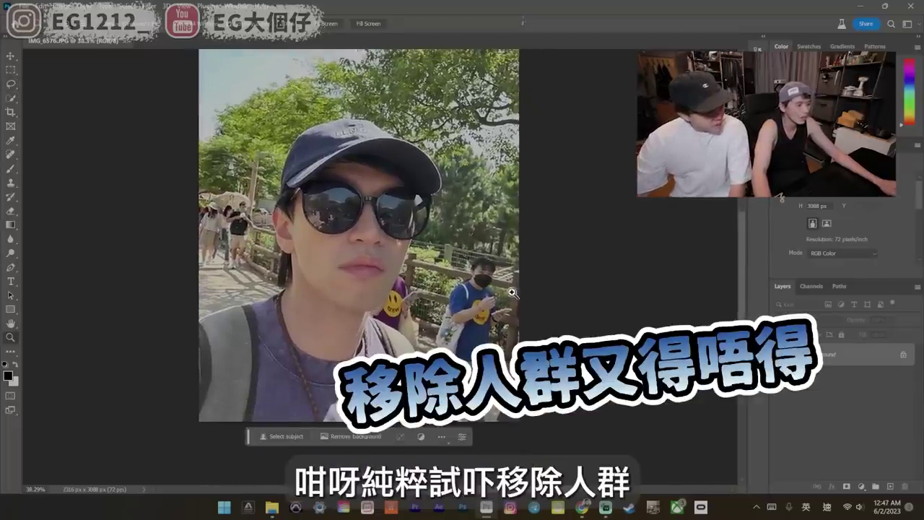
pyautogui.scroll(2, 491, 260)
pyautogui.scroll(2, 505, 245)
pyautogui.scroll(2, 515, 230)
pyautogui.moveTo(514, 230); pyautogui.dragTo(526, 200)
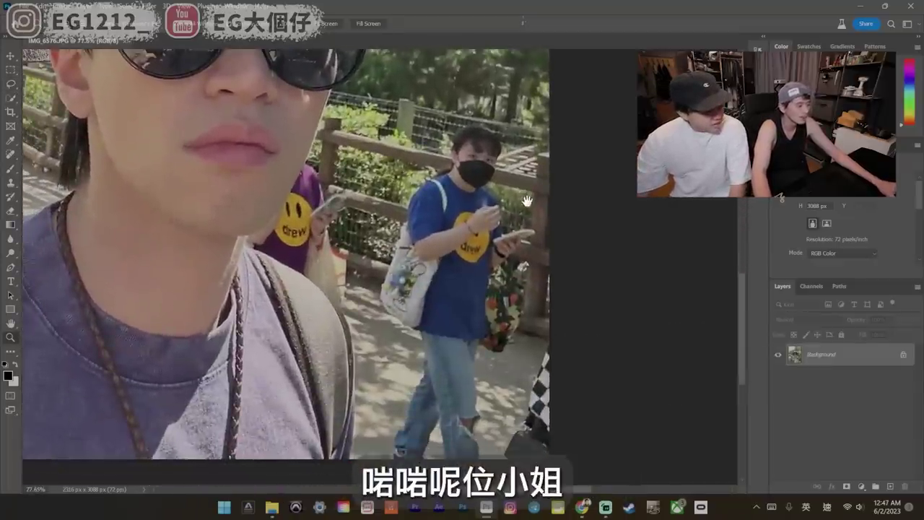
pyautogui.click(11, 83)
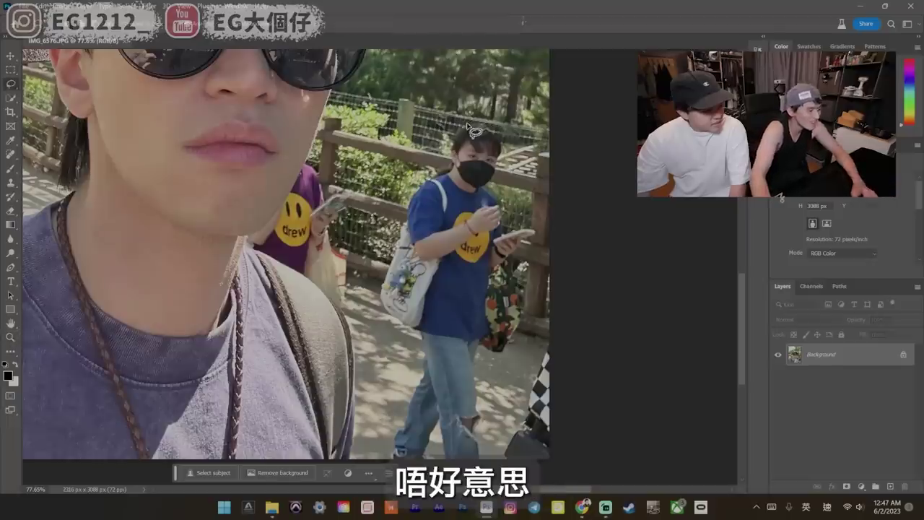
pyautogui.moveTo(472, 131); pyautogui.dragTo(456, 138)
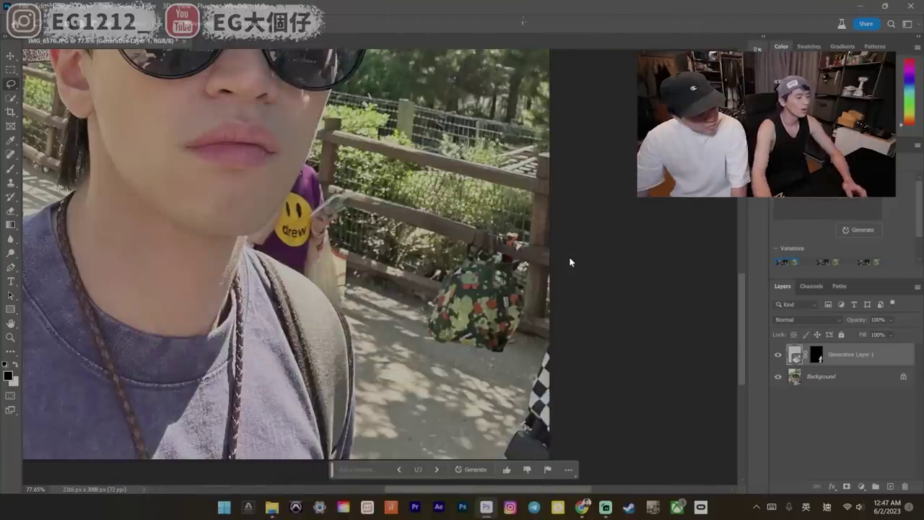
# Toggle the fill to compare with the original, then zoom out to the whole selfie
pyautogui.click(777, 354)
pyautogui.click(777, 354)
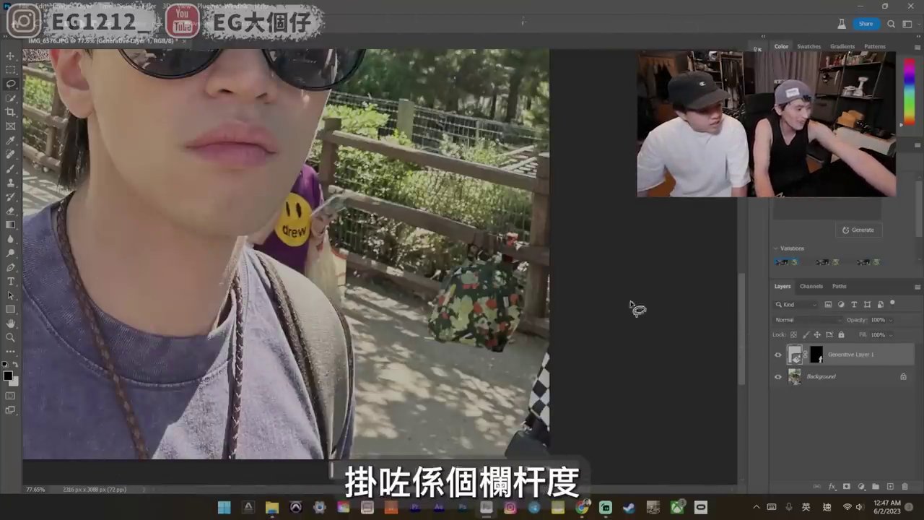
pyautogui.press('z')
pyautogui.moveTo(548, 234)
pyautogui.mouseDown()
pyautogui.moveTo(559, 245)
pyautogui.moveTo(409, 175)
pyautogui.mouseUp()
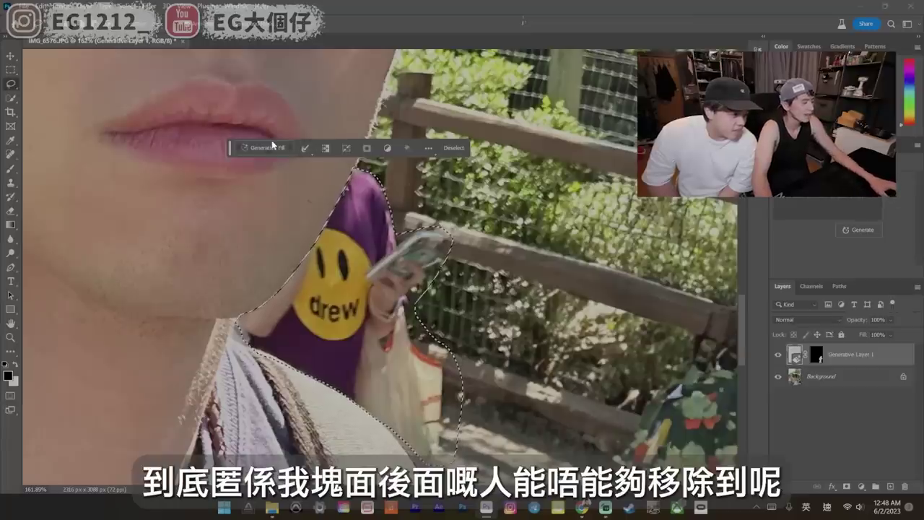
# Fill the selection to remove the person in purple, then zoom in on the left-side people and back out
pyautogui.click(408, 147)
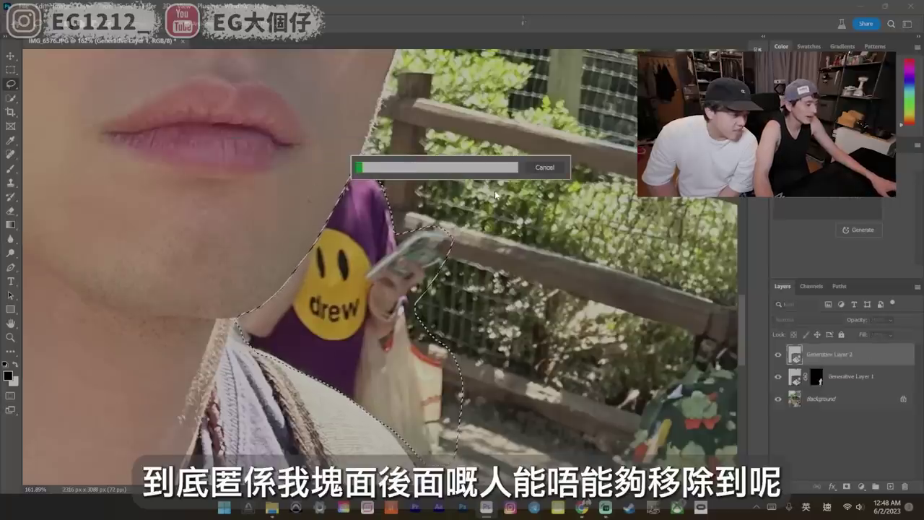
pyautogui.scroll(-1, 501, 226)
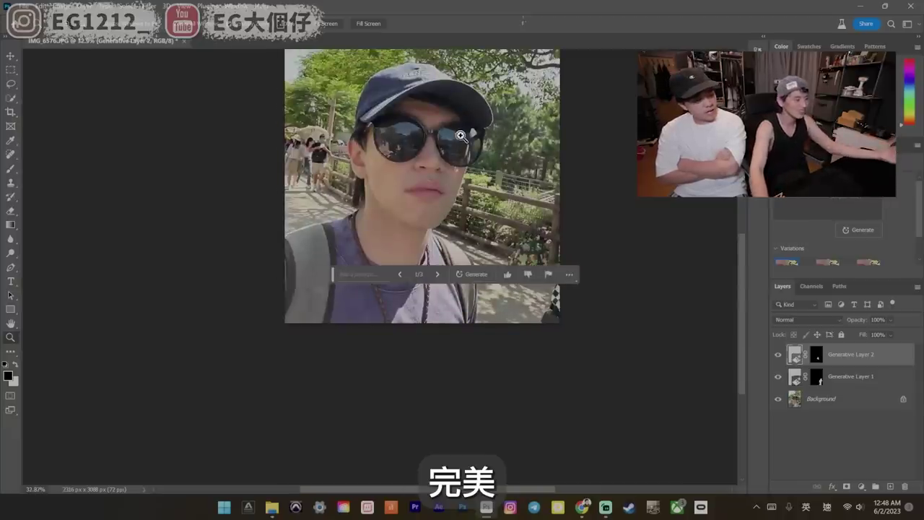
pyautogui.click(9, 71)
pyautogui.press('z')
pyautogui.click(342, 147)
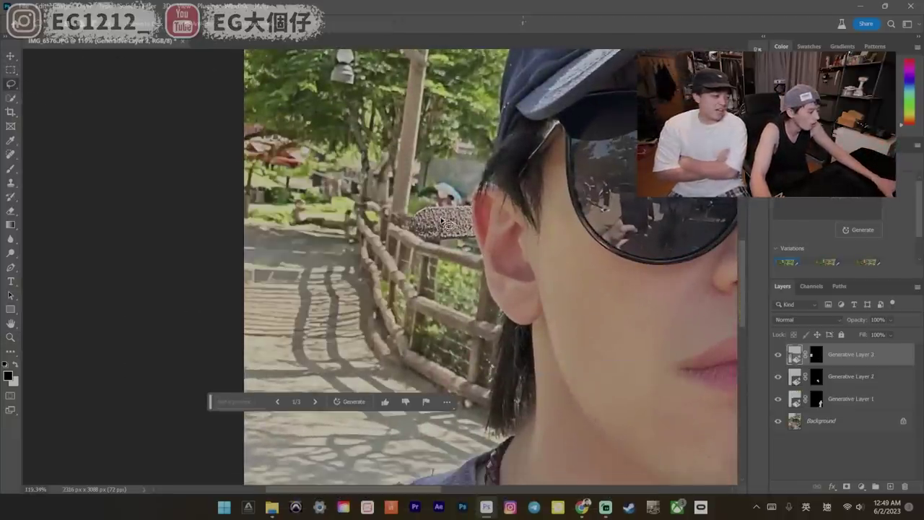
pyautogui.scroll(-6, 441, 220)
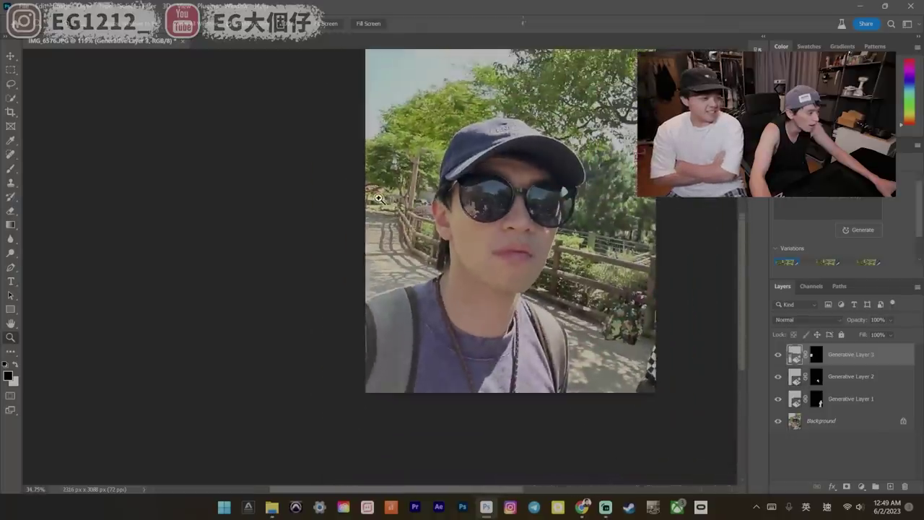
pyautogui.click(11, 56)
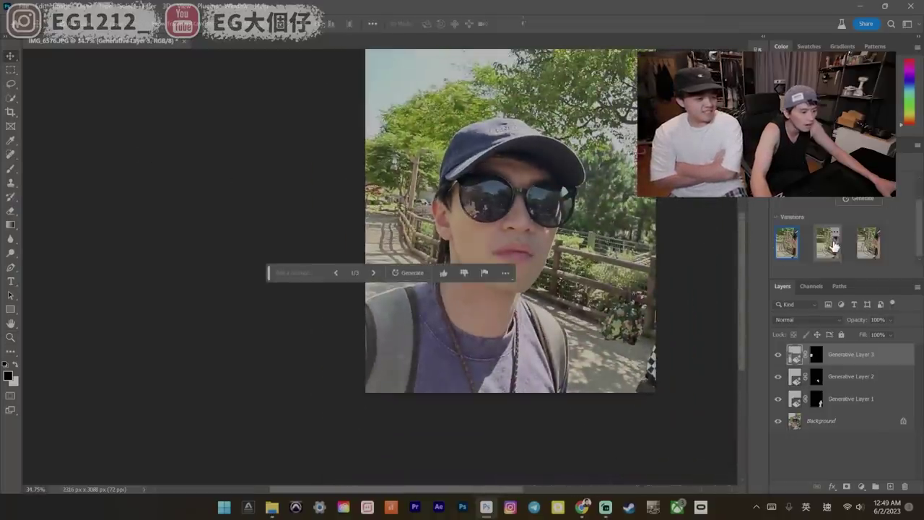
# Keep the second generated background variation and zoom in slightly on the photo
pyautogui.click(828, 249)
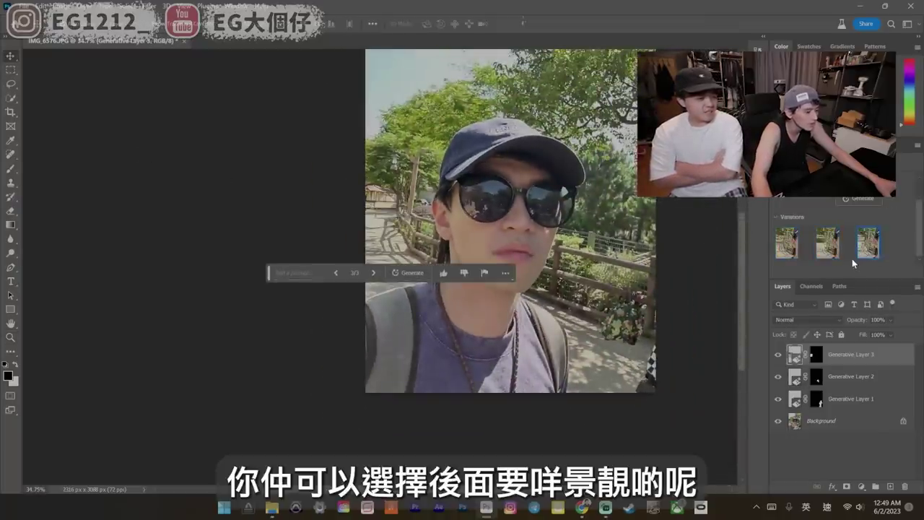
pyautogui.press('z')
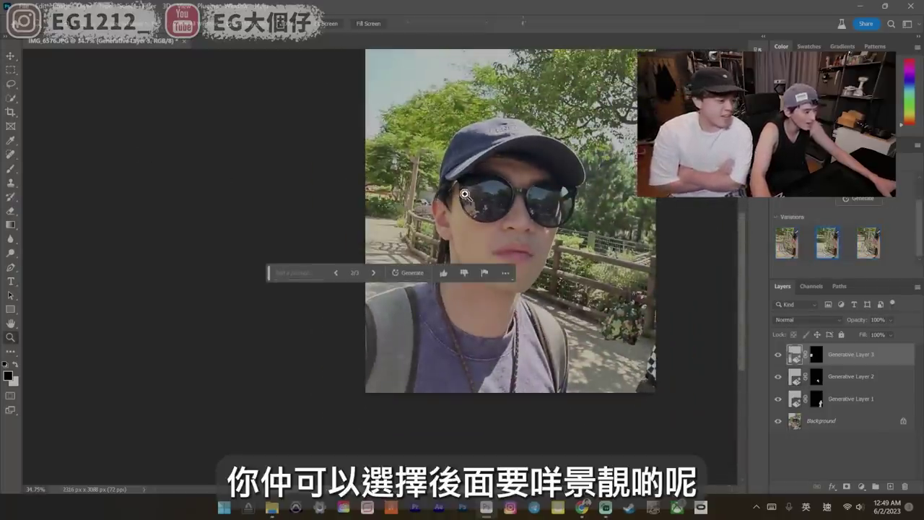
pyautogui.moveTo(455, 225)
pyautogui.mouseDown()
pyautogui.moveTo(486, 213)
pyautogui.moveTo(440, 215)
pyautogui.mouseUp()
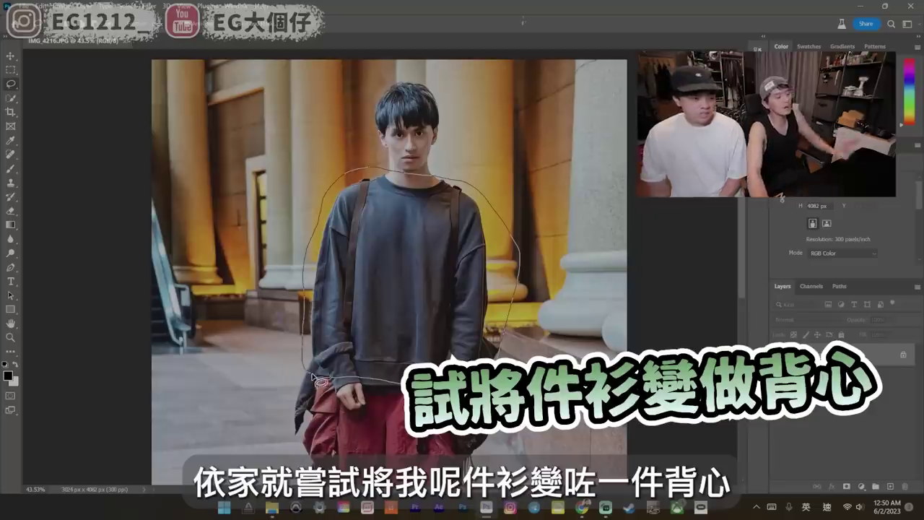
# Lasso the man's grey sweater, generate 'Tank top, black', and preview the second and third variations
pyautogui.moveTo(317, 379); pyautogui.dragTo(319, 378)
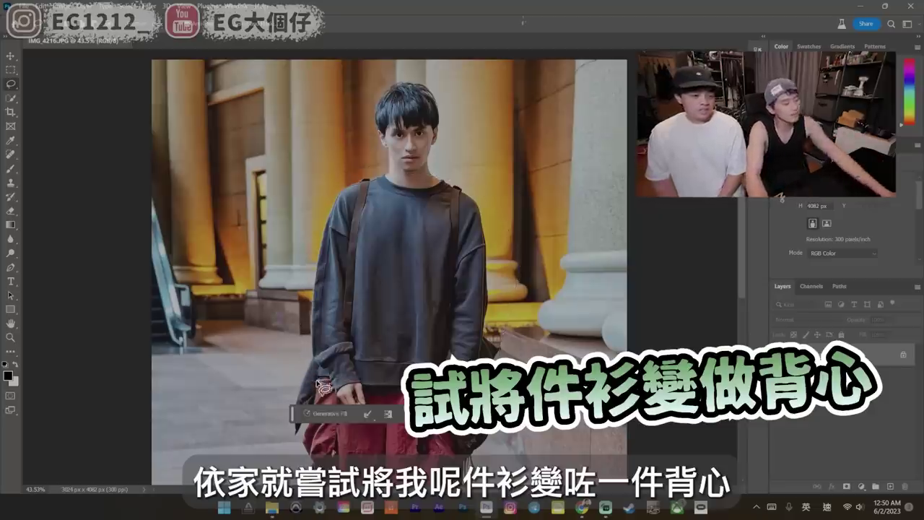
pyautogui.click(317, 413)
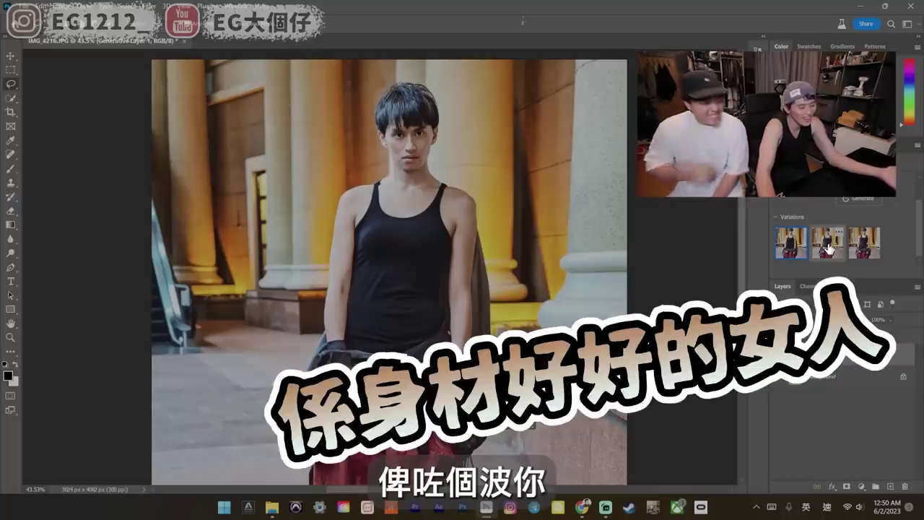
pyautogui.click(828, 246)
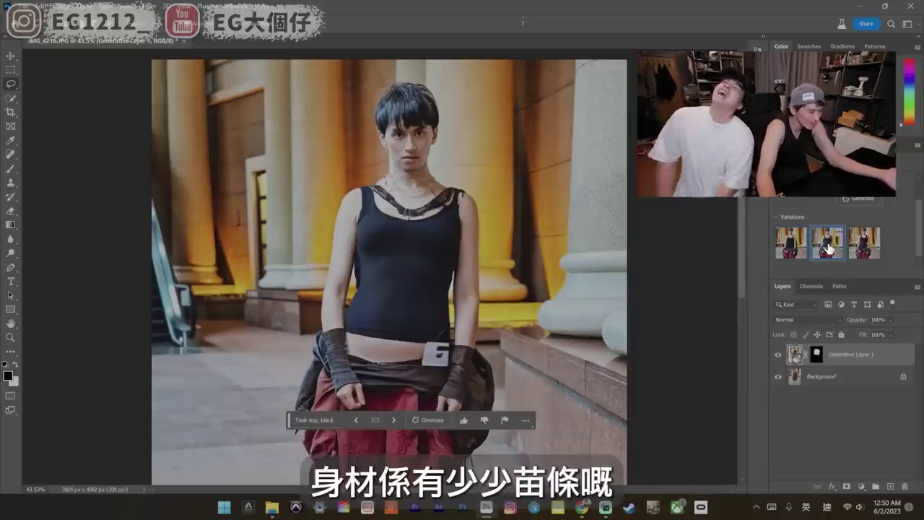
pyautogui.click(861, 247)
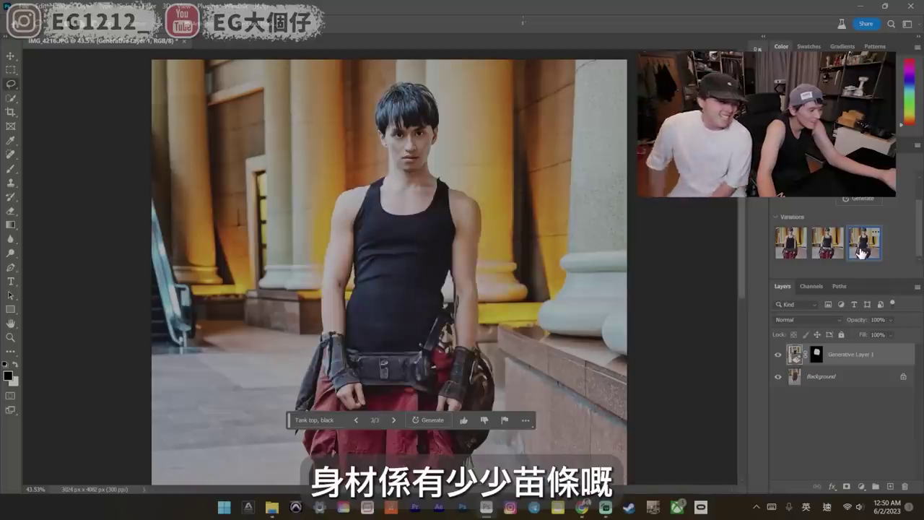
pyautogui.scroll(1, 860, 252)
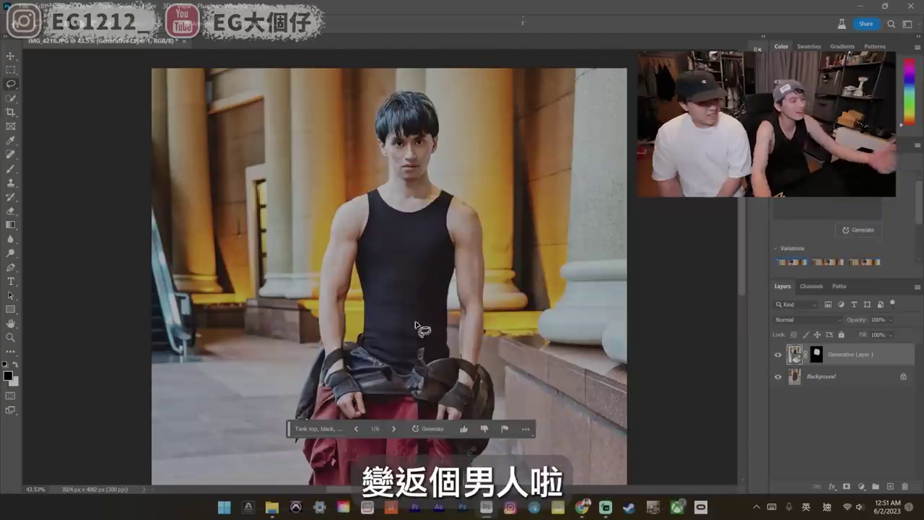
pyautogui.scroll(-1, 568, 238)
# Lasso the man's shirt around the neckline and run the 'take off the cloth…' Generative Fill
pyautogui.press('m')
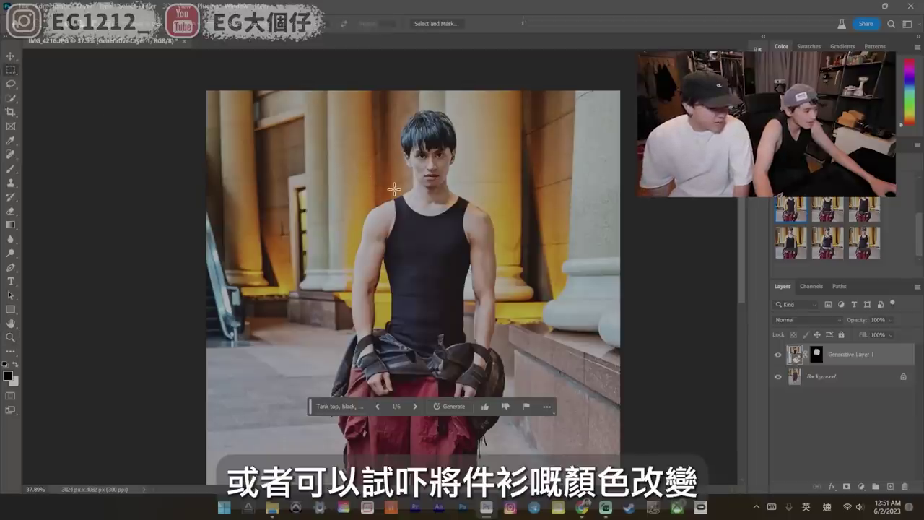
pyautogui.click(11, 85)
pyautogui.moveTo(395, 191); pyautogui.dragTo(456, 194)
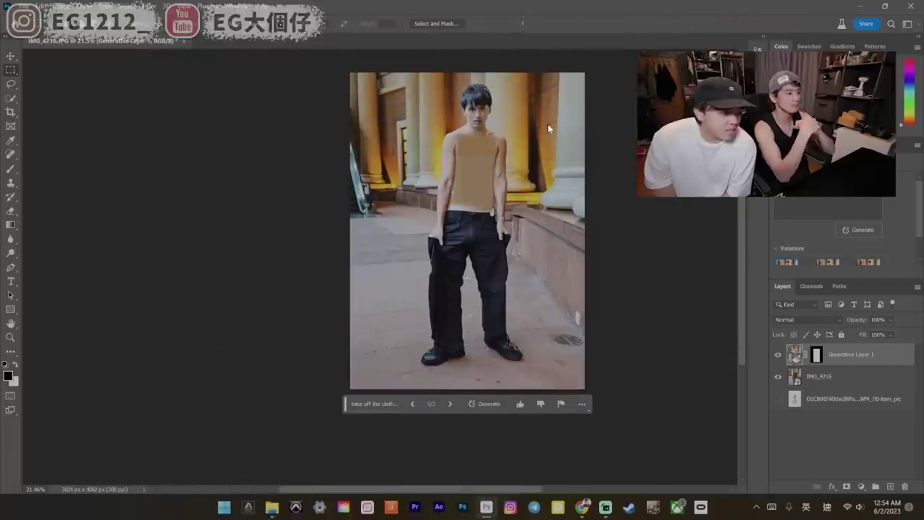
# Inspect the blue-jeans variation up close, then return to the black-trousers variation
pyautogui.scroll(-1, 848, 244)
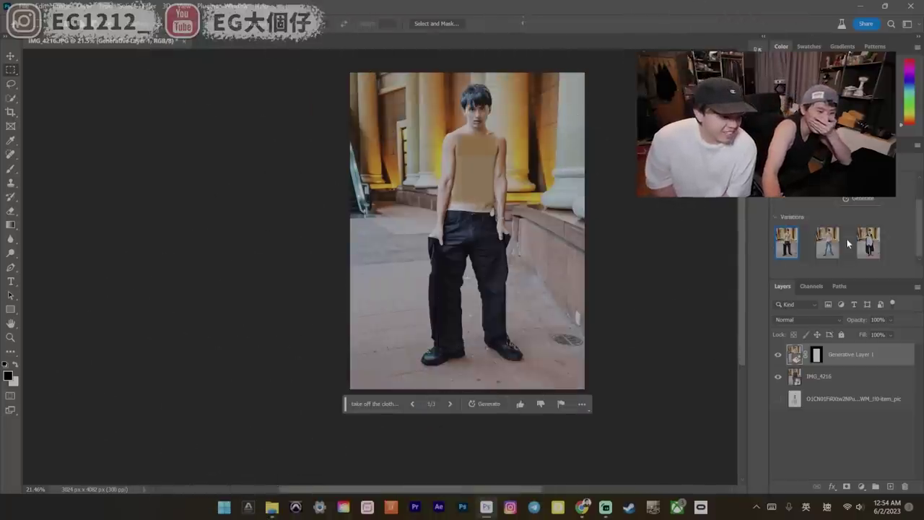
pyautogui.click(827, 237)
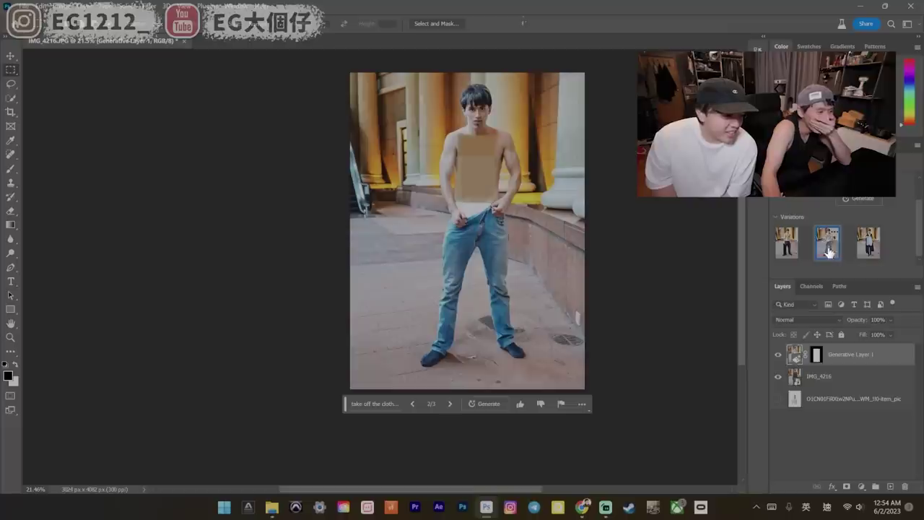
pyautogui.press('z')
pyautogui.click(519, 127)
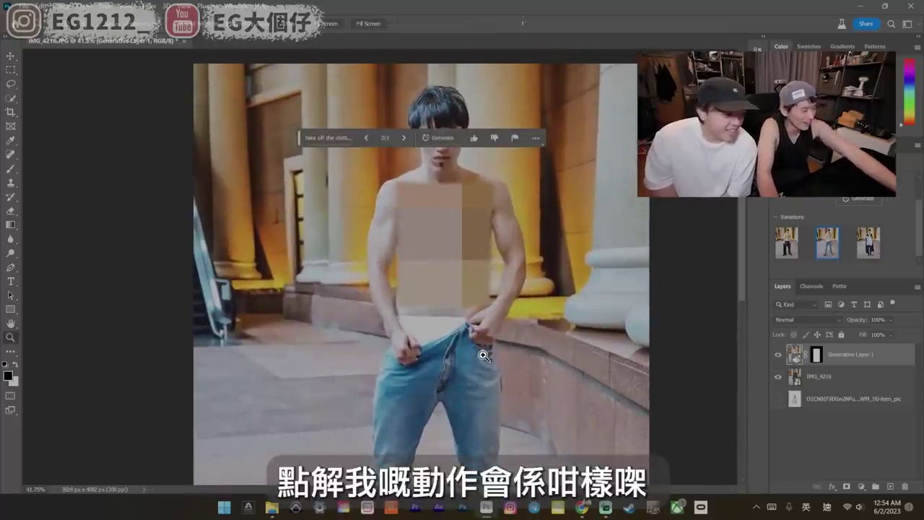
pyautogui.click(475, 337)
pyautogui.scroll(-5, 472, 337)
pyautogui.click(785, 246)
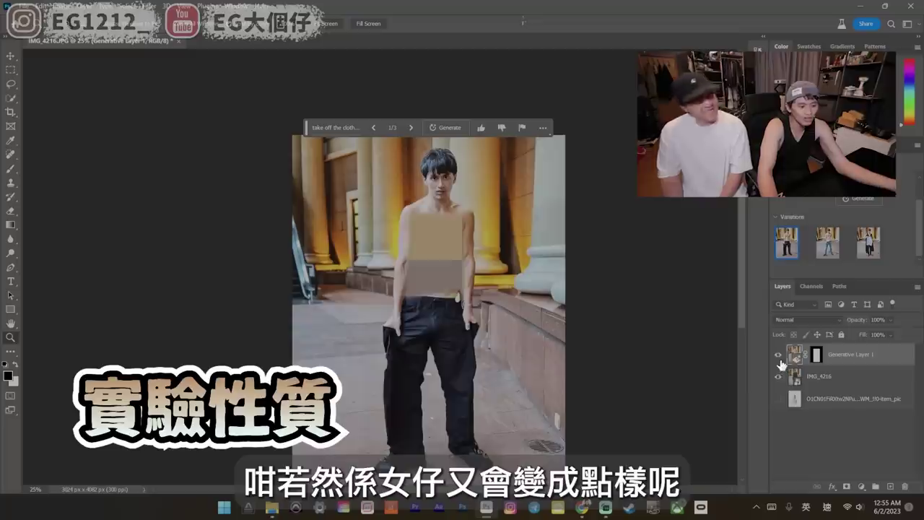
# Hide all layers except the swimsuit model photo and centre it in the view
pyautogui.moveTo(790, 354); pyautogui.dragTo(800, 401)
pyautogui.click(778, 406)
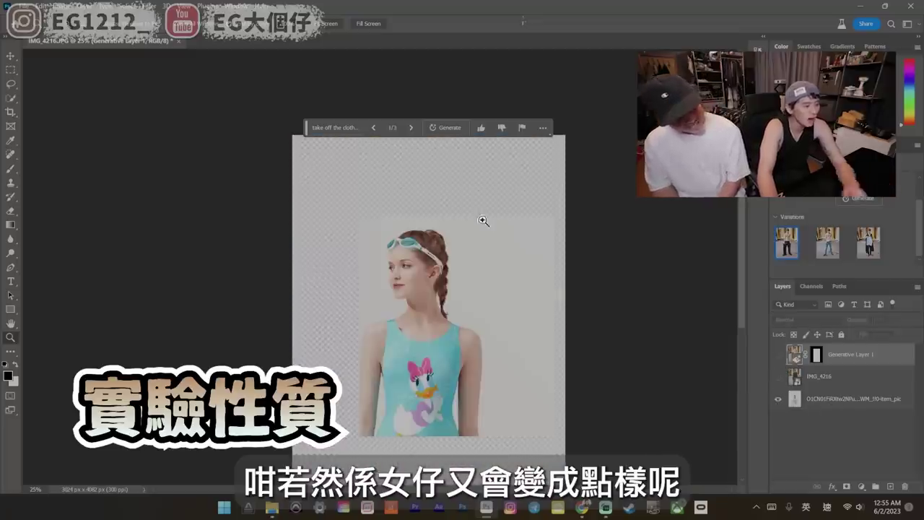
pyautogui.scroll(2, 415, 268)
pyautogui.moveTo(415, 269); pyautogui.dragTo(431, 280)
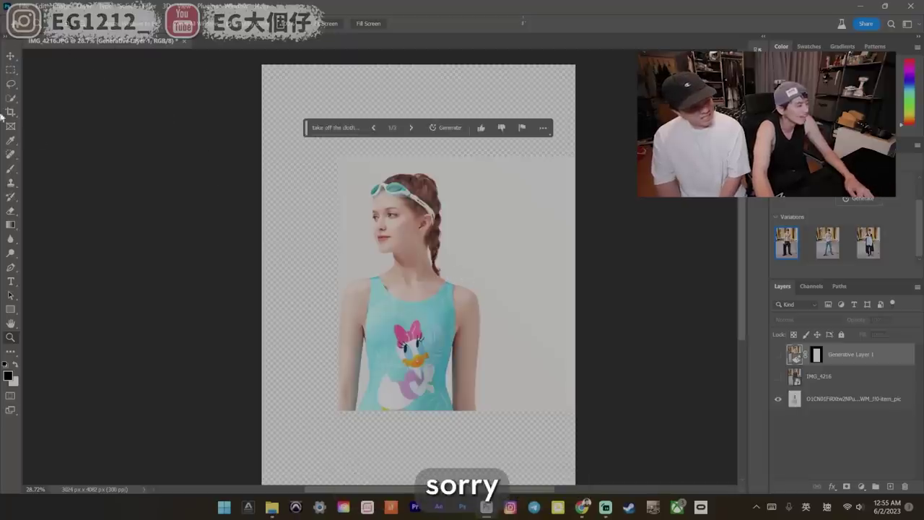
# Marquee-select the swimsuit model's torso and start typing the prompt 'take off th'
pyautogui.click(10, 71)
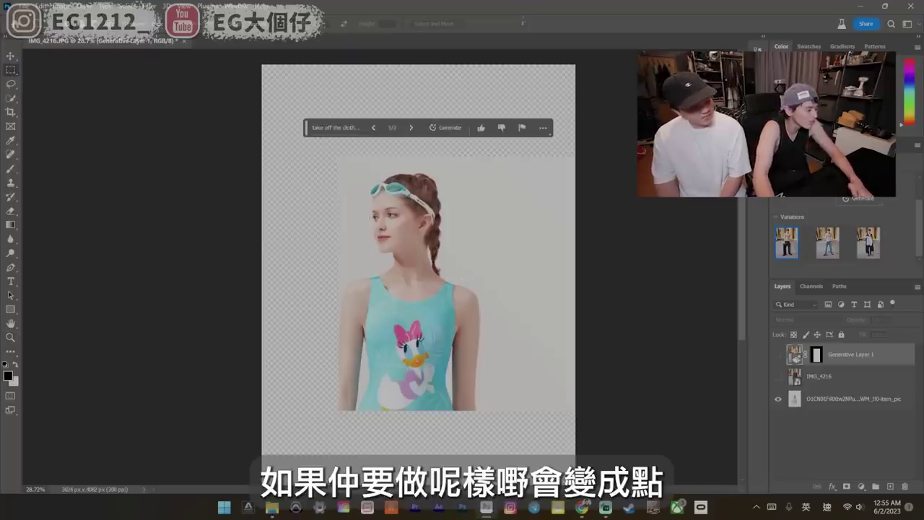
pyautogui.moveTo(330, 260); pyautogui.dragTo(485, 438)
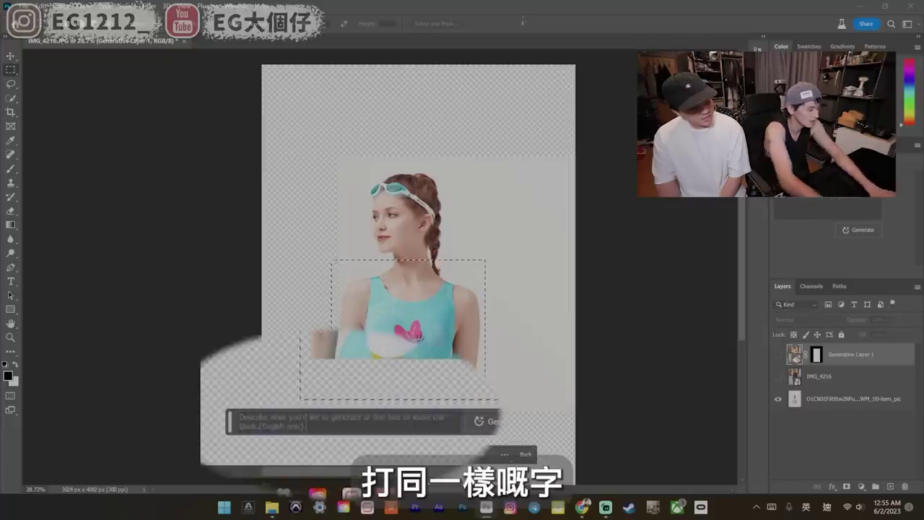
pyautogui.write('take o')
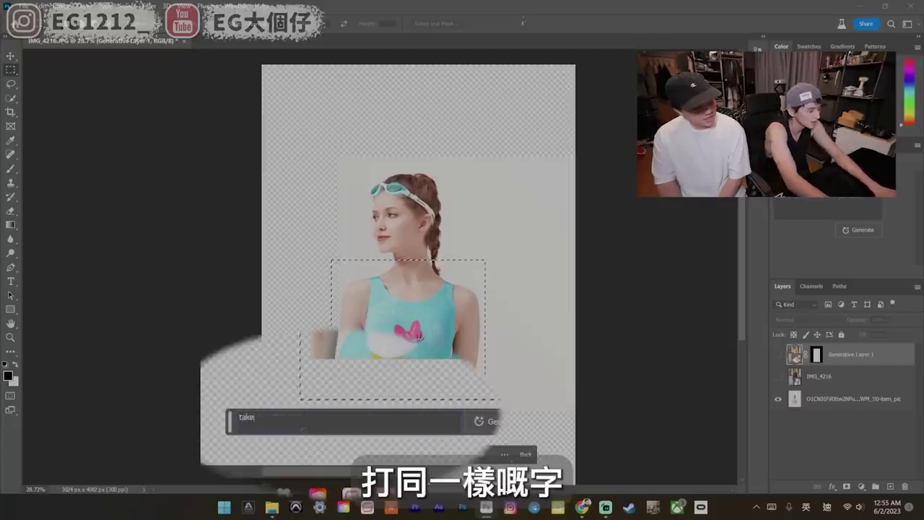
pyautogui.write('ff th')
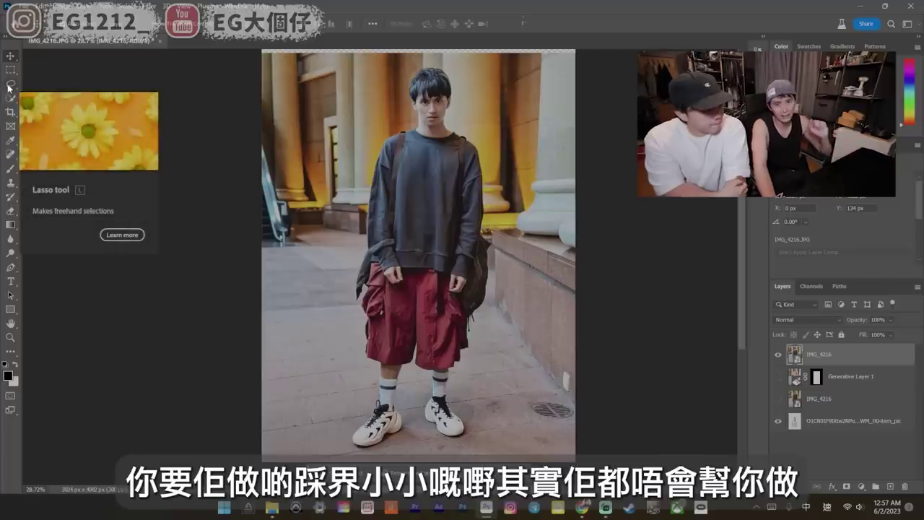
# Lasso a strip beside the man's hand and prompt Generative Fill for a 'sword', retrying once
pyautogui.click(12, 84)
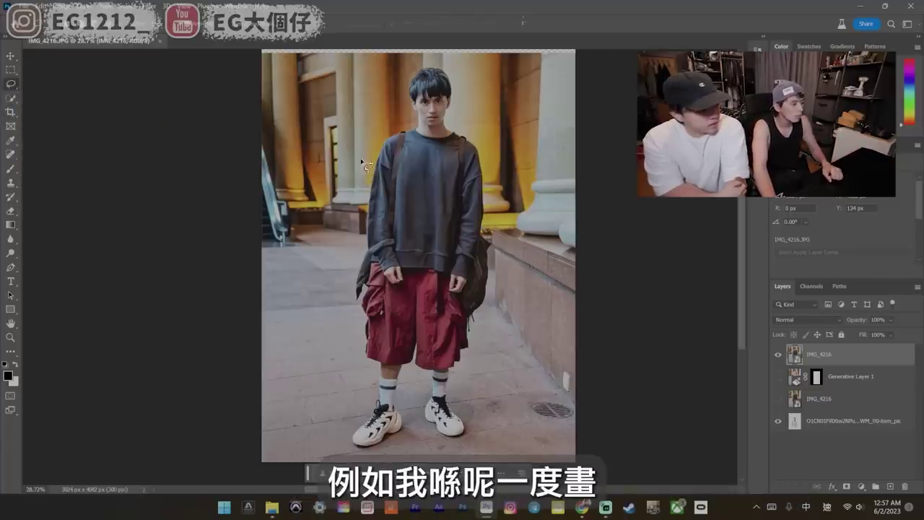
pyautogui.moveTo(341, 156); pyautogui.dragTo(404, 269)
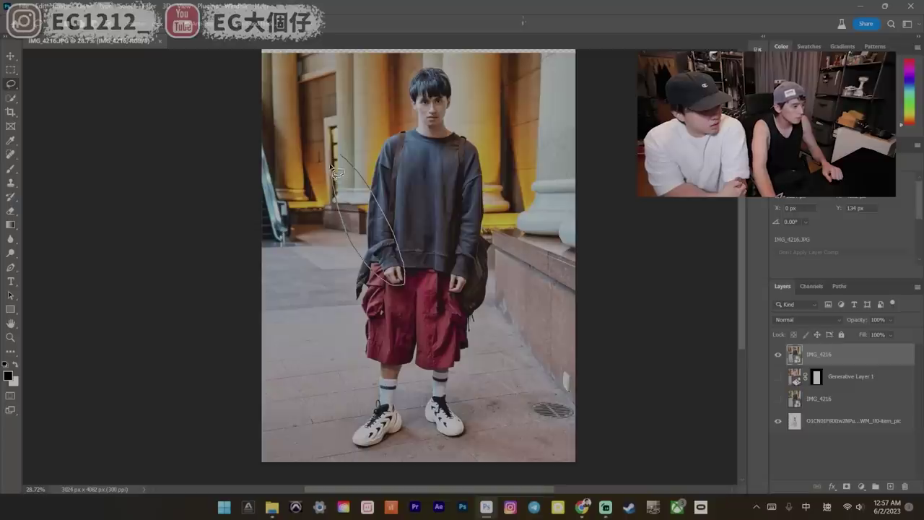
pyautogui.moveTo(332, 167); pyautogui.dragTo(333, 156)
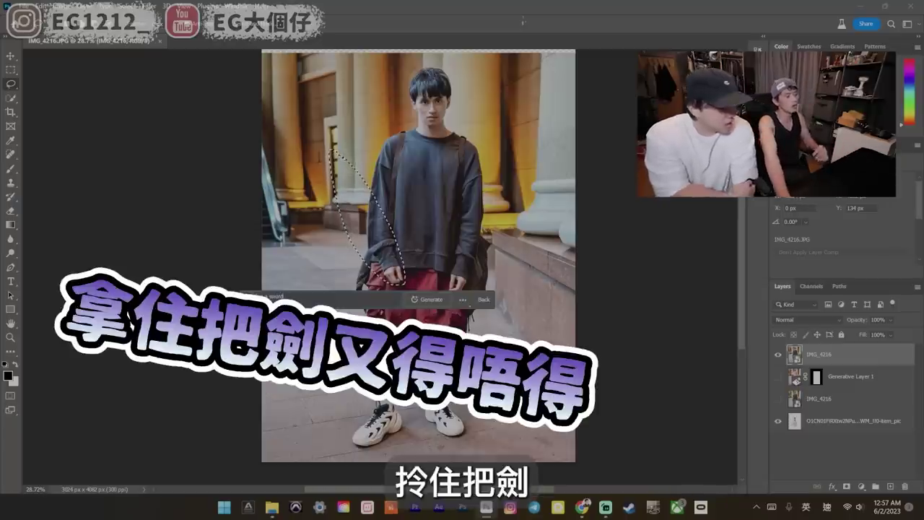
pyautogui.click(431, 298)
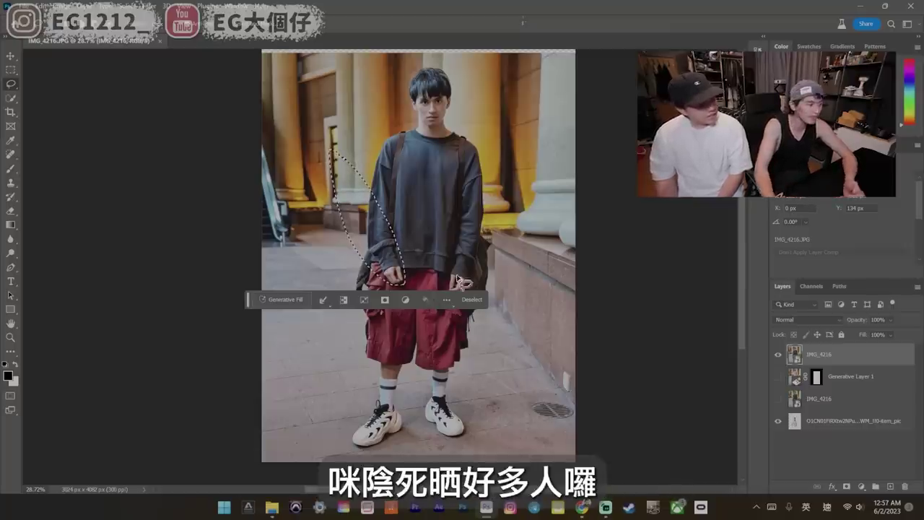
pyautogui.click(281, 299)
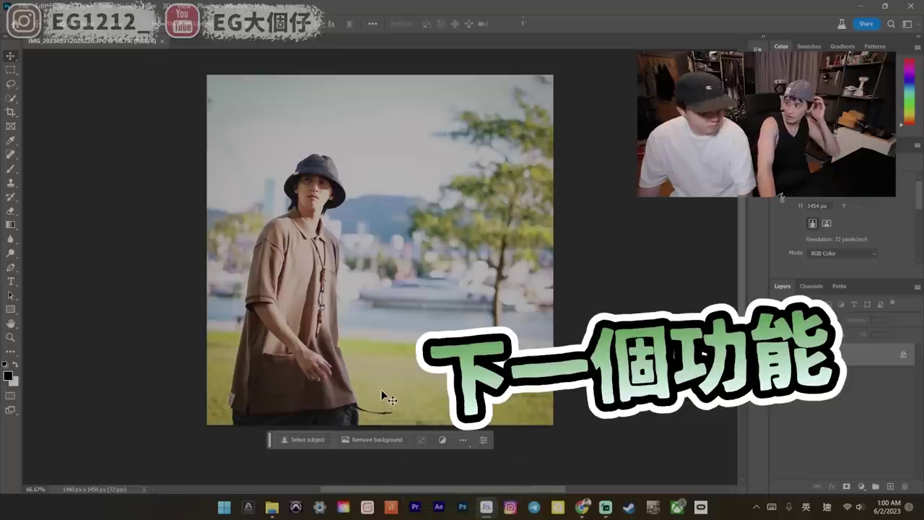
# Select the bucket-hat man as the subject and refine it in Select and Mask with Shift Edge -19%
pyautogui.click(303, 439)
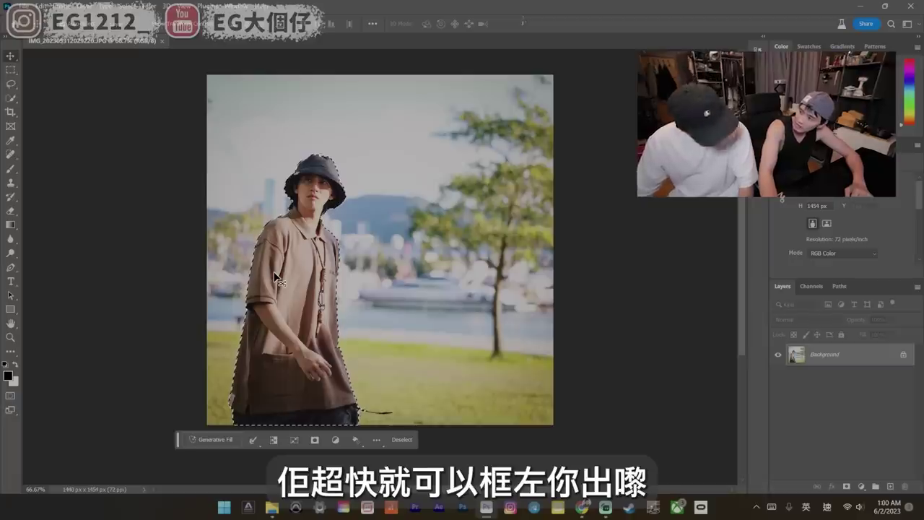
pyautogui.click(11, 99)
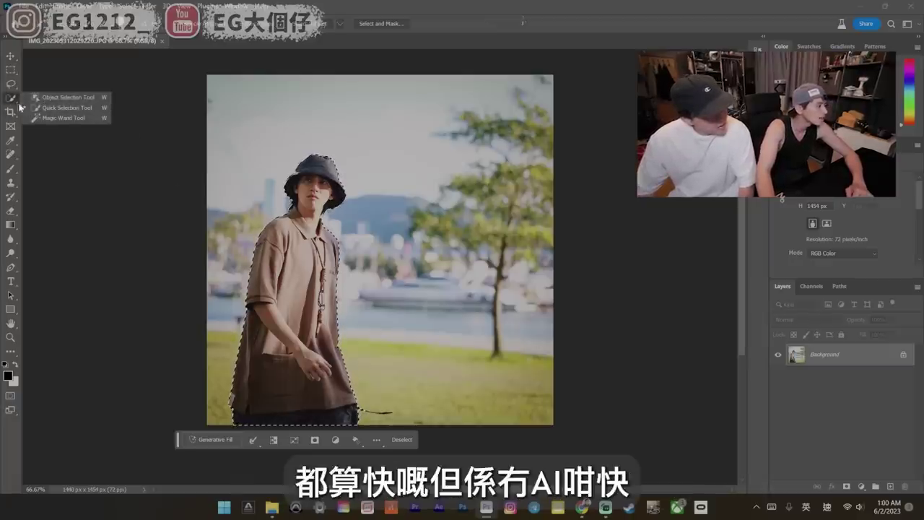
pyautogui.click(69, 109)
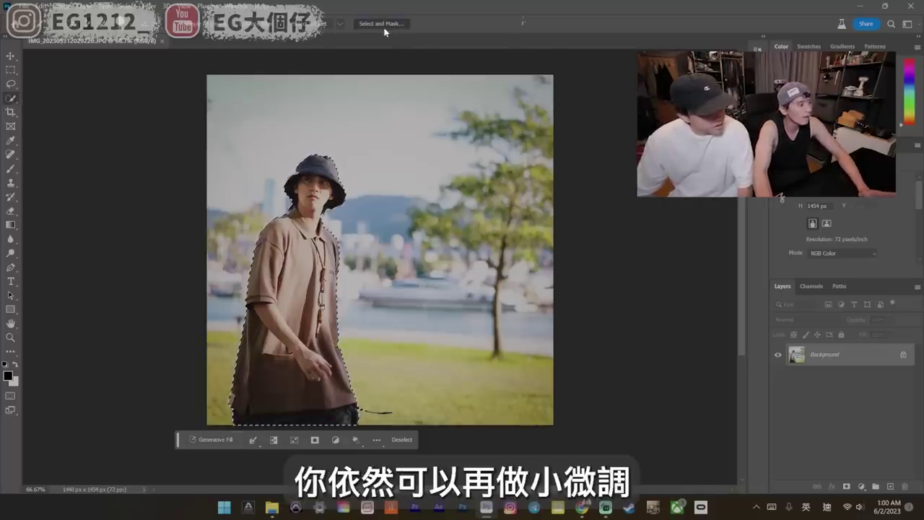
pyautogui.click(382, 24)
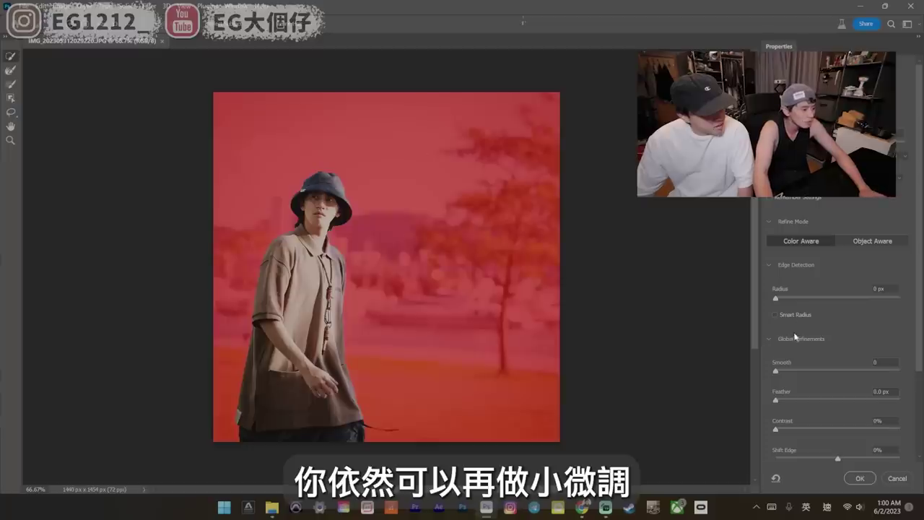
pyautogui.scroll(-2, 809, 366)
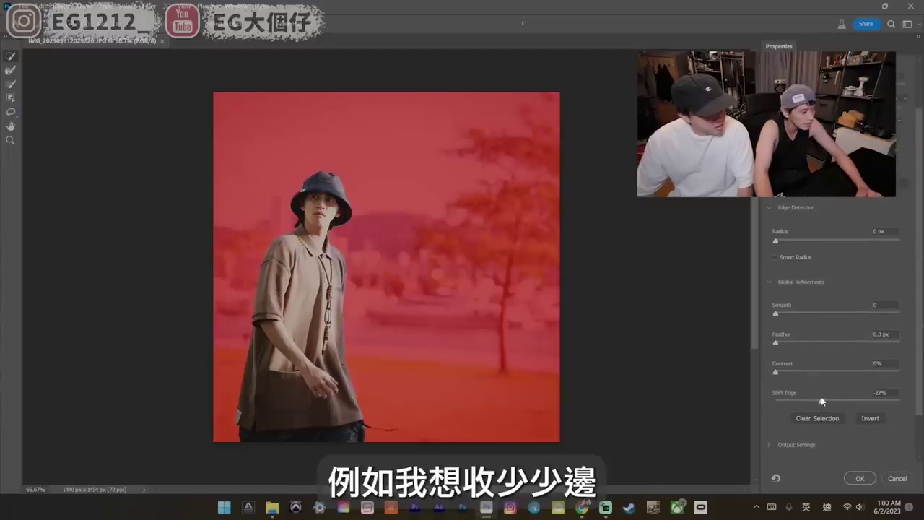
pyautogui.moveTo(821, 401); pyautogui.dragTo(827, 403)
pyautogui.click(857, 479)
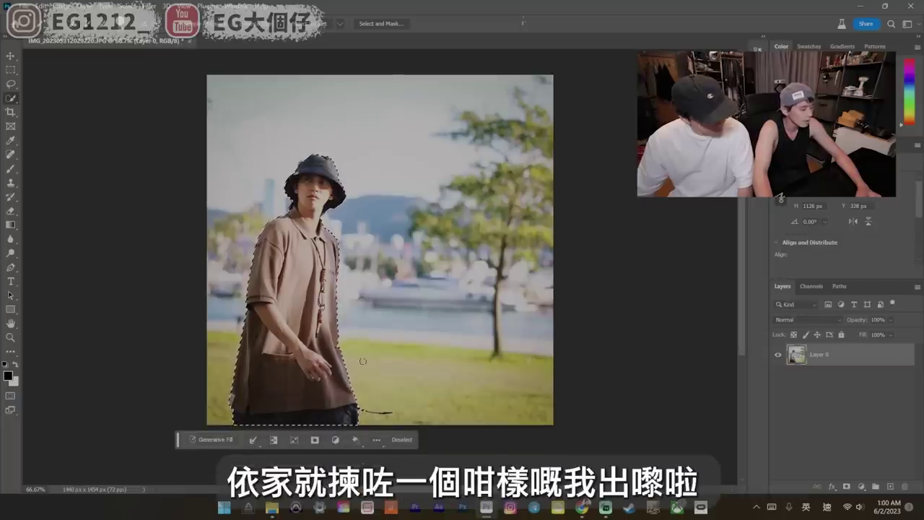
# Invert the selection to target the park background and enter a 'beach' Generative Fill prompt
pyautogui.press('m')
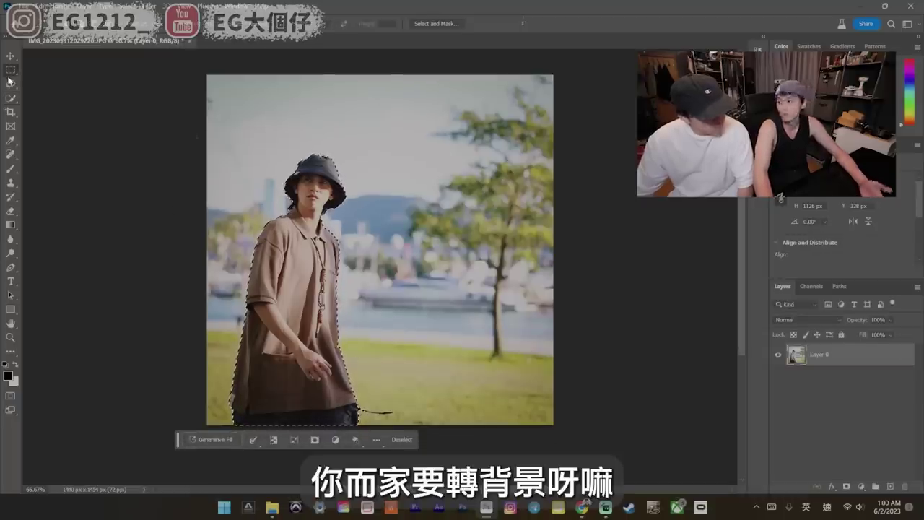
pyautogui.rightClick(296, 281)
pyautogui.click(317, 291)
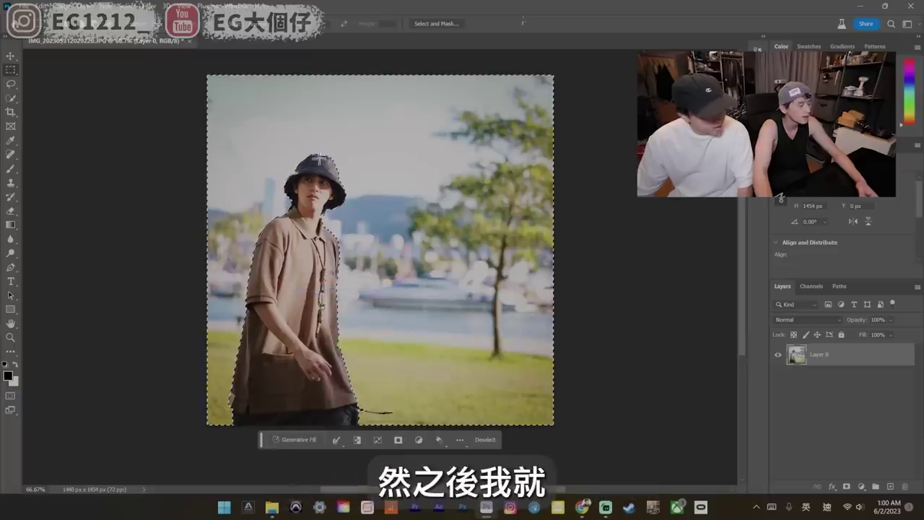
pyautogui.click(295, 440)
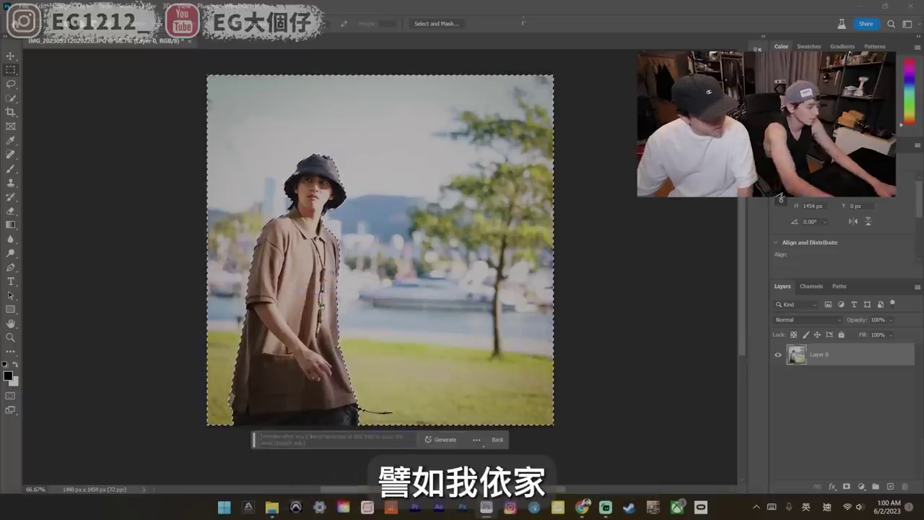
pyautogui.write('beig')
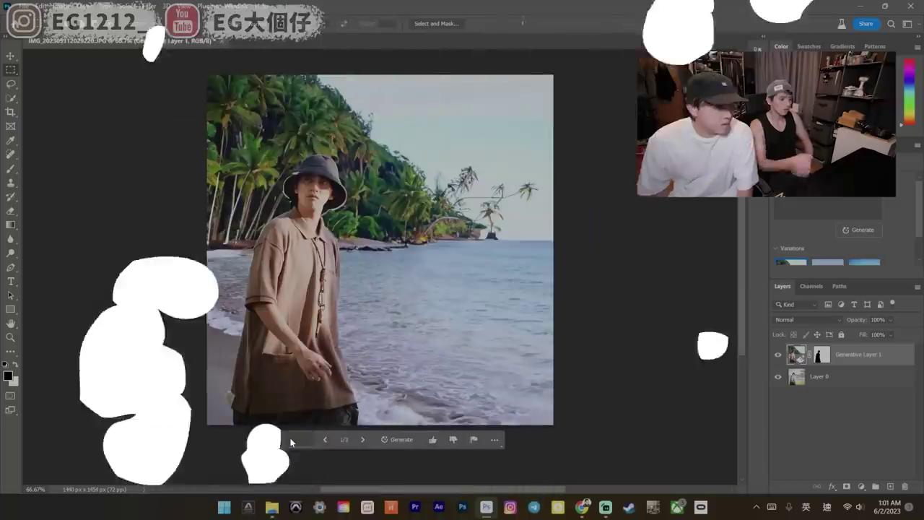
# Browse the generated backgrounds and keep the third, an open beach under blue sky
pyautogui.scroll(-1, 893, 228)
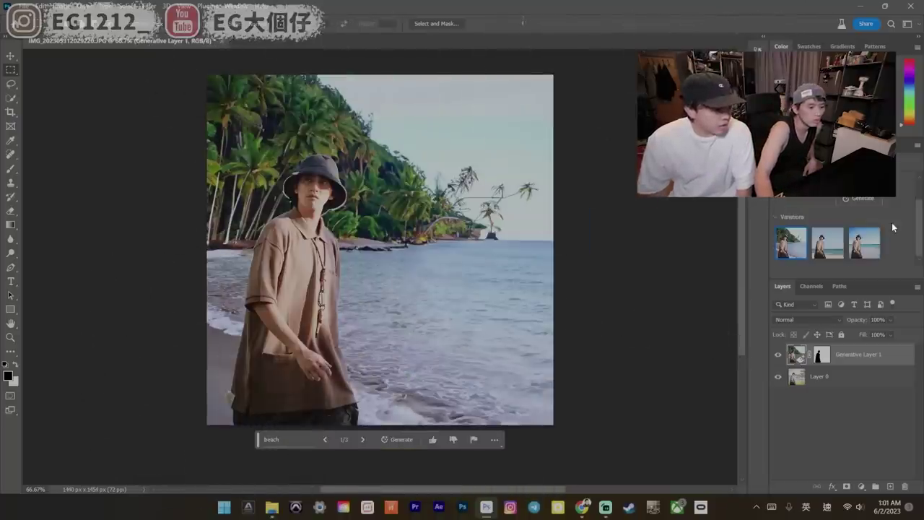
pyautogui.click(835, 245)
pyautogui.click(857, 247)
pyautogui.scroll(-2, 480, 231)
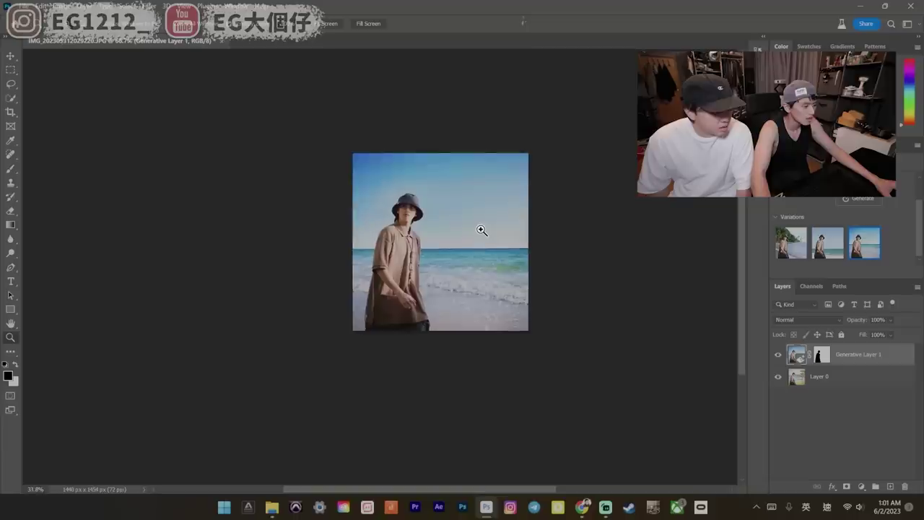
pyautogui.scroll(1, 489, 231)
pyautogui.scroll(1, 491, 218)
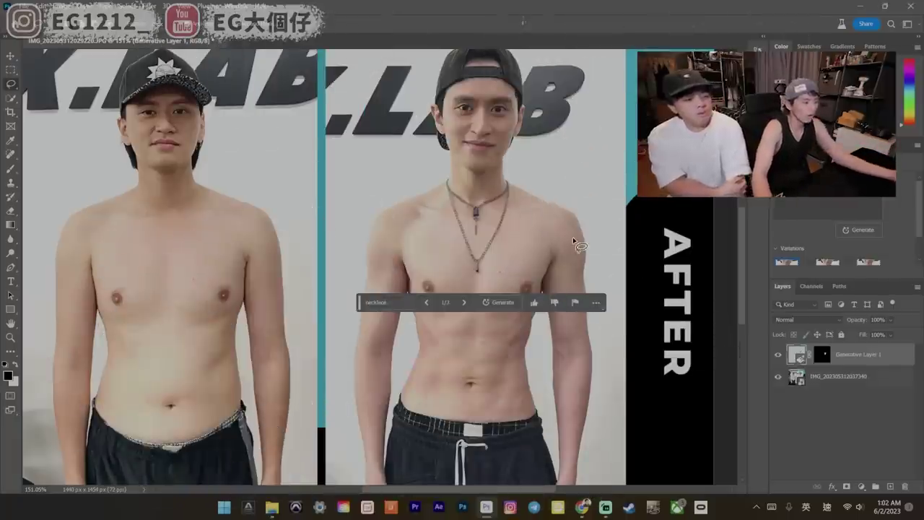
# Marquee the BEFORE figure's body and Generative Fill it with 'male, bodybuilder'
pyautogui.moveTo(221, 212)
pyautogui.mouseDown()
pyautogui.moveTo(381, 389)
pyautogui.moveTo(371, 388)
pyautogui.mouseUp()
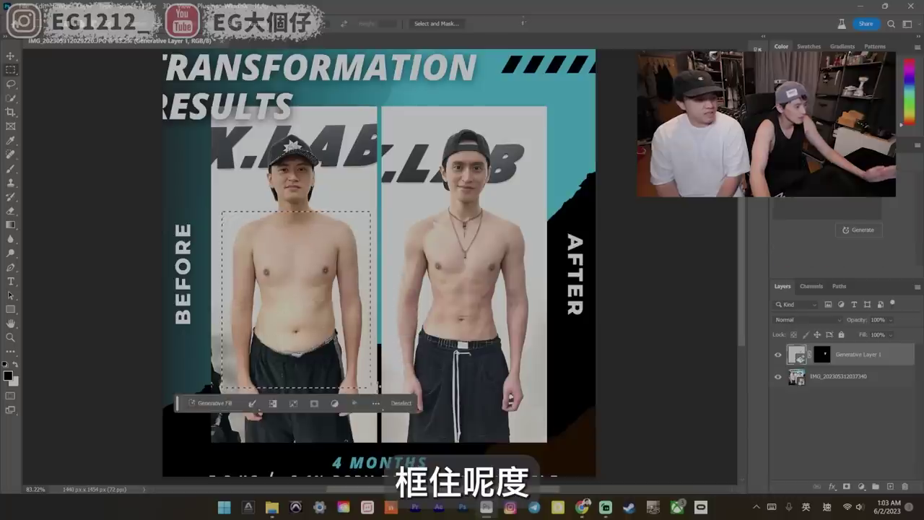
pyautogui.click(228, 402)
pyautogui.write('male')
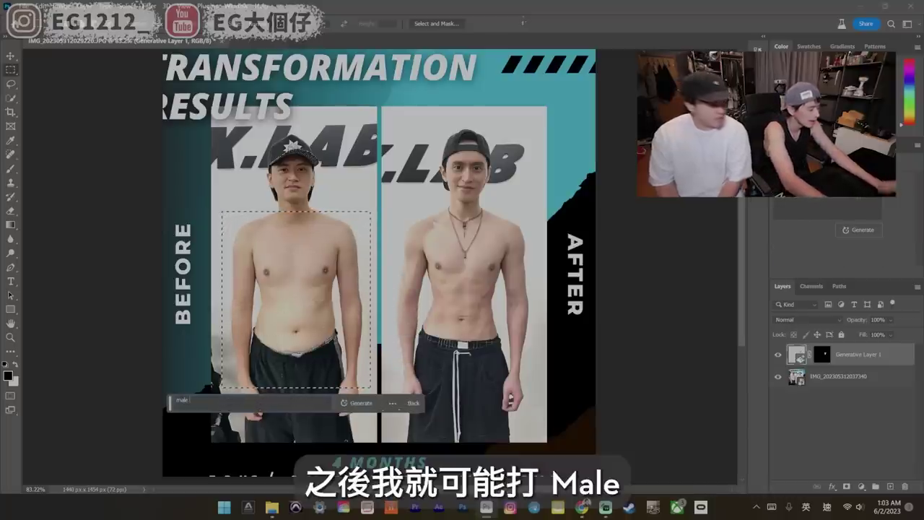
pyautogui.write(', b')
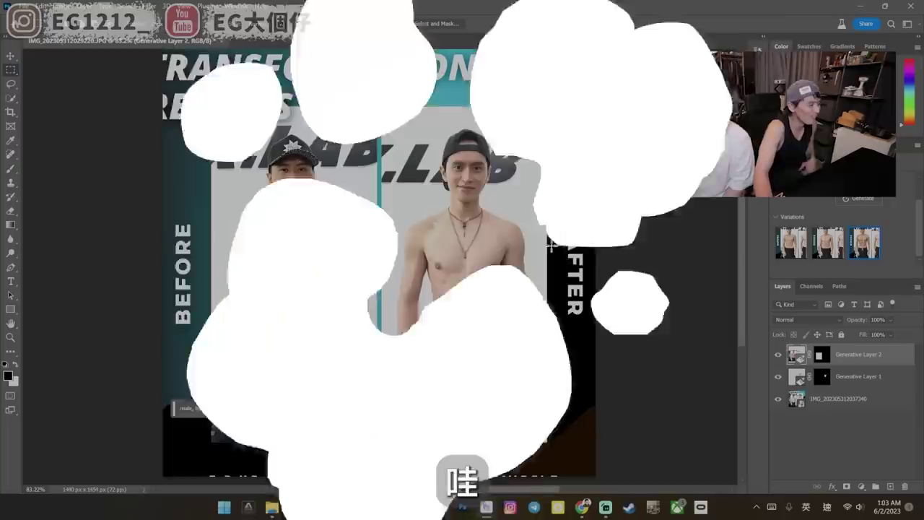
pyautogui.write('odybuiz')
pyautogui.moveTo(408, 236)
pyautogui.mouseDown()
pyautogui.moveTo(388, 229)
pyautogui.moveTo(397, 238)
pyautogui.mouseUp()
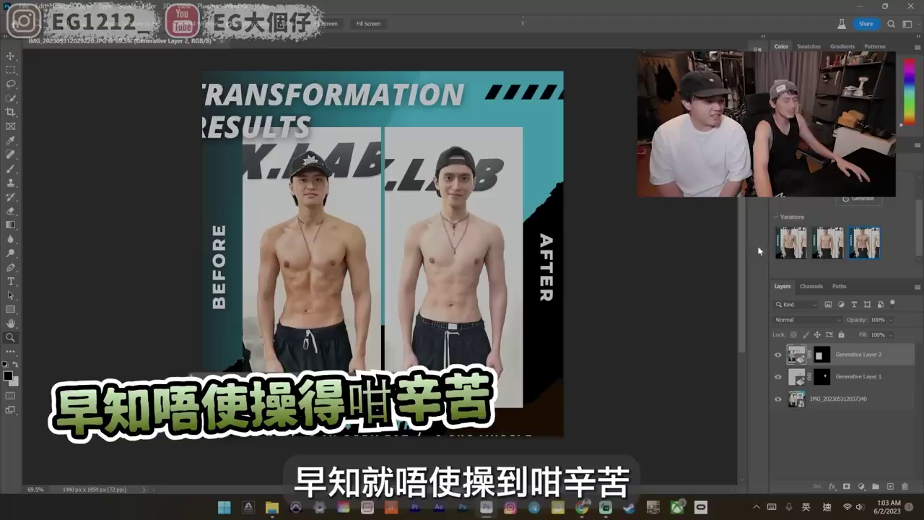
pyautogui.moveTo(398, 122)
pyautogui.mouseDown()
pyautogui.moveTo(367, 152)
pyautogui.moveTo(339, 153)
pyautogui.mouseUp()
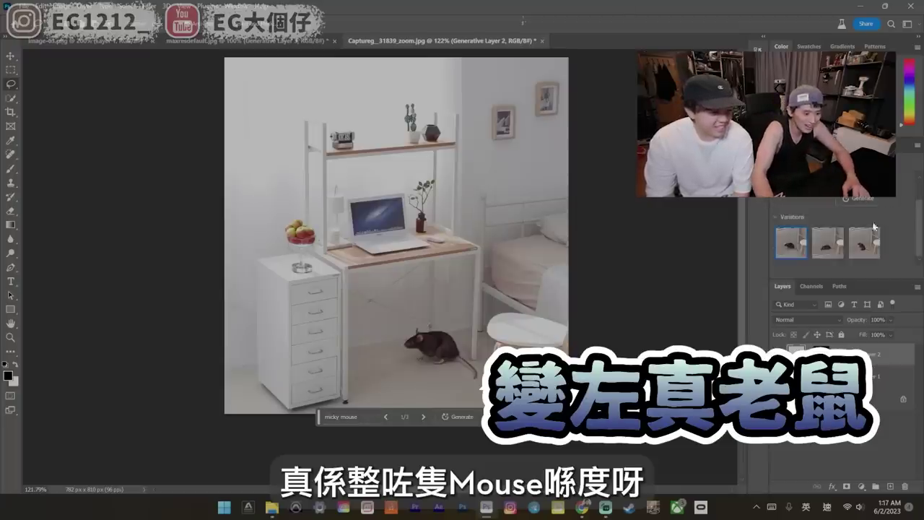
# Use the second variation, a smaller brown mouse on the floor
pyautogui.click(422, 417)
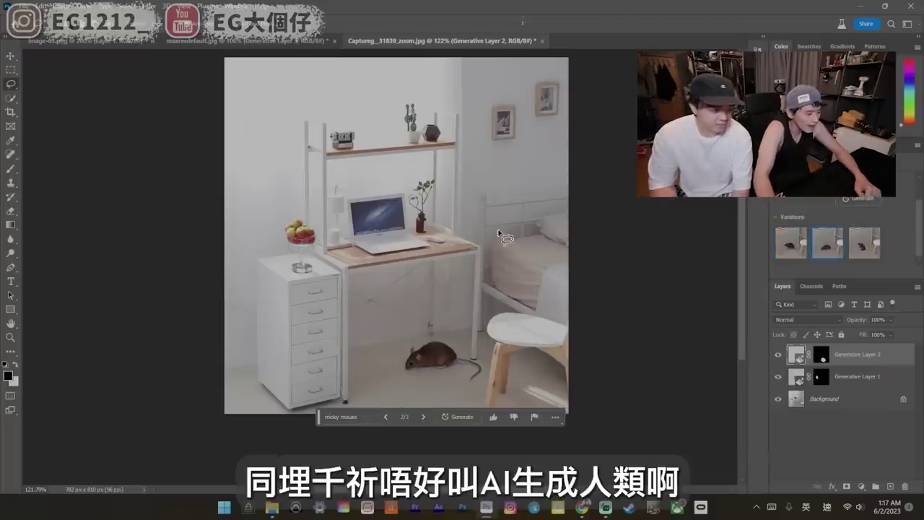
# Lasso beside the bed, generate 'a human', inspect the face up close, and keep the third variation
pyautogui.moveTo(506, 238); pyautogui.dragTo(525, 358)
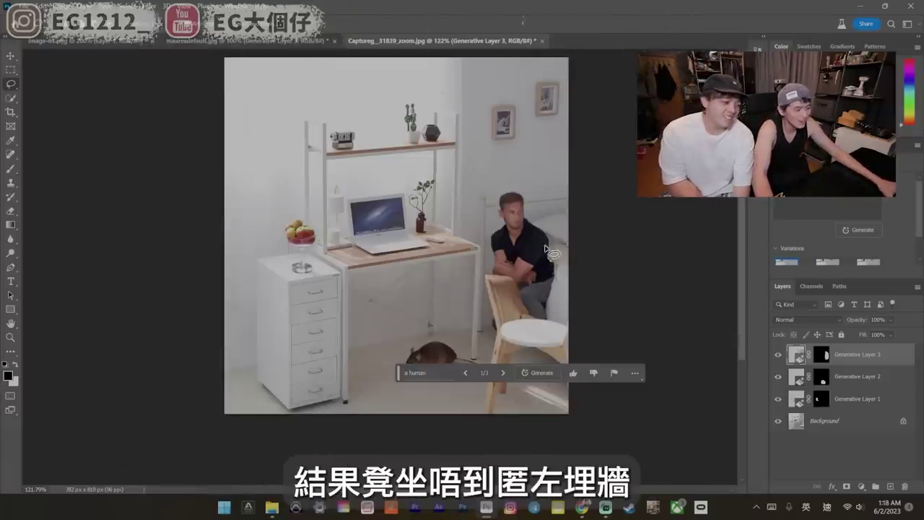
pyautogui.press('z')
pyautogui.moveTo(550, 251); pyautogui.dragTo(567, 232)
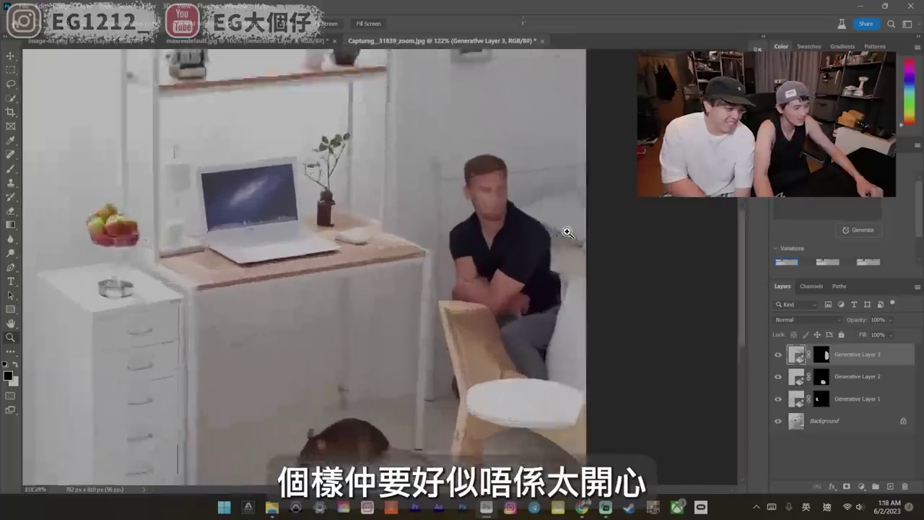
pyautogui.click(567, 232)
pyautogui.click(505, 173)
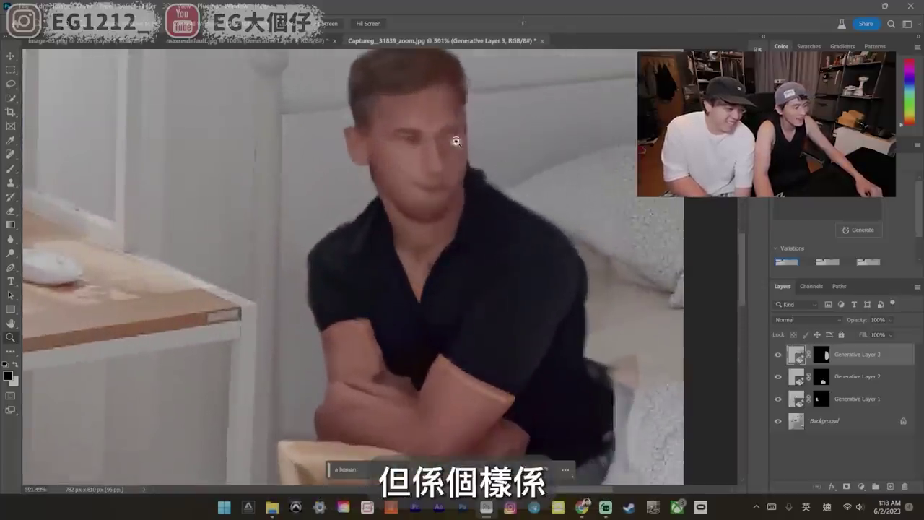
pyautogui.scroll(-5, 470, 155)
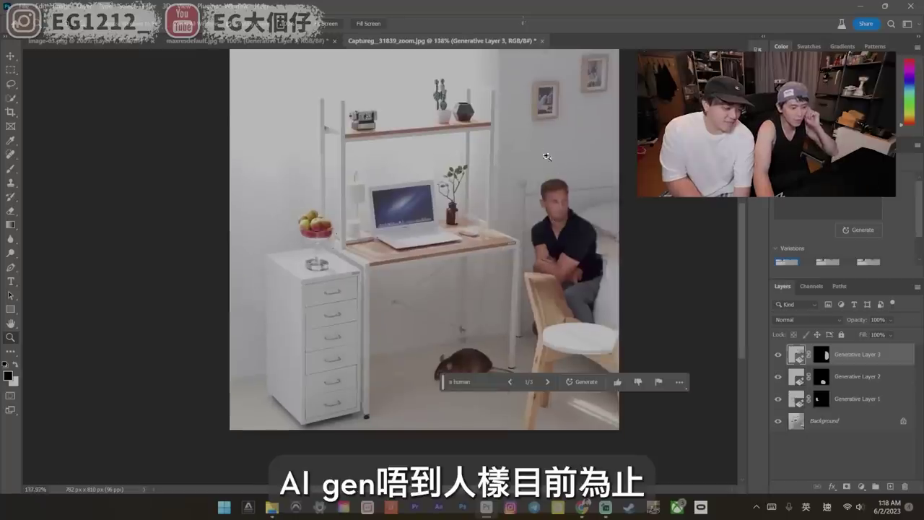
pyautogui.click(827, 249)
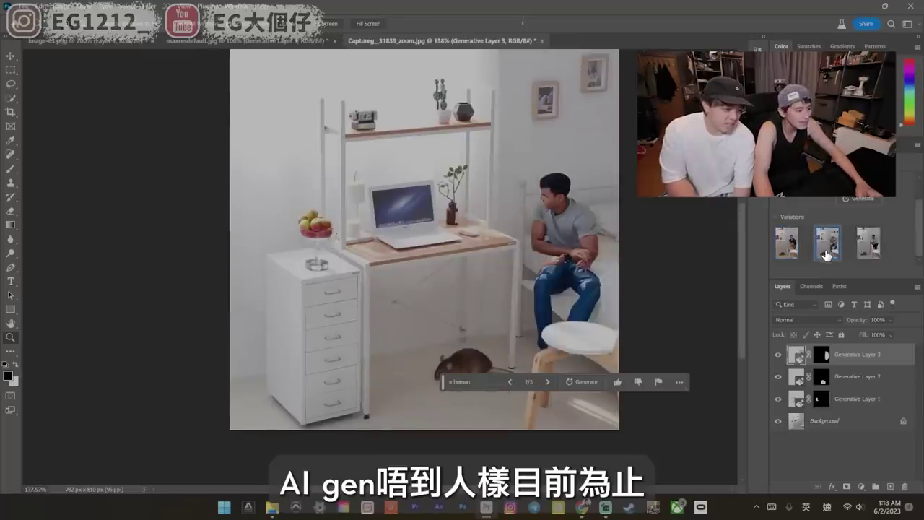
pyautogui.click(867, 243)
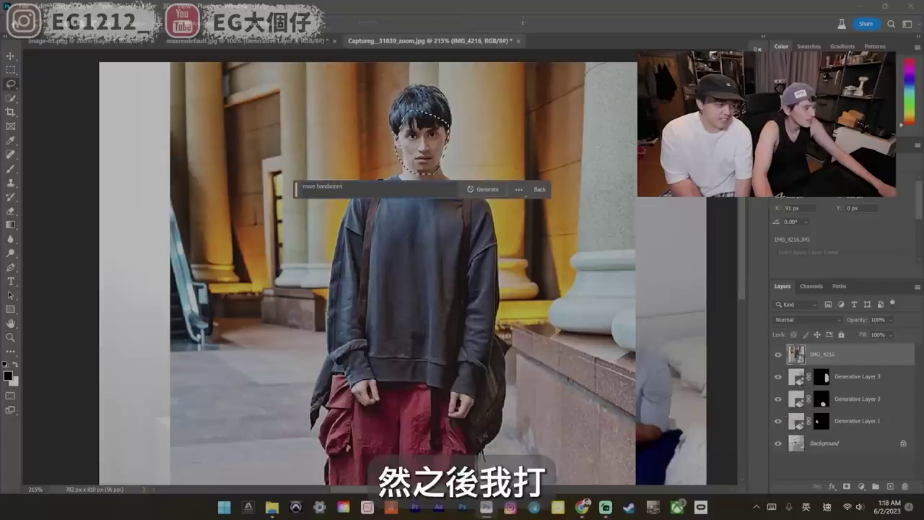
# Browse the 'more handsome' face variations through to the third
pyautogui.write('m')
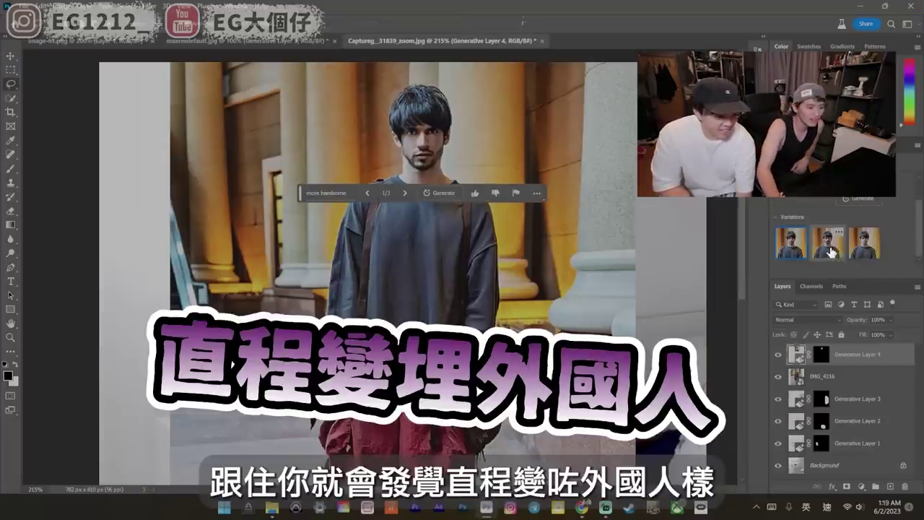
pyautogui.click(866, 251)
pyautogui.click(866, 251)
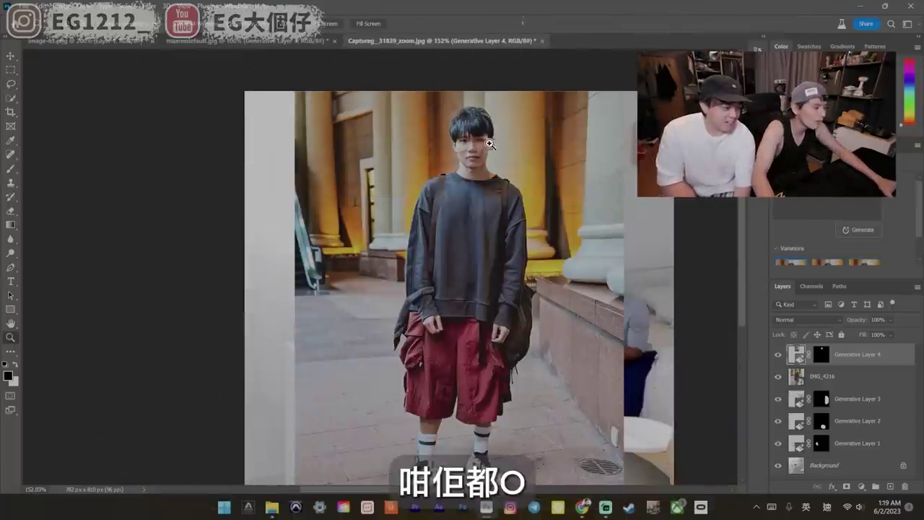
# Generative Fill the selected mouth with 'angry' and try the second variation
pyautogui.click(508, 138)
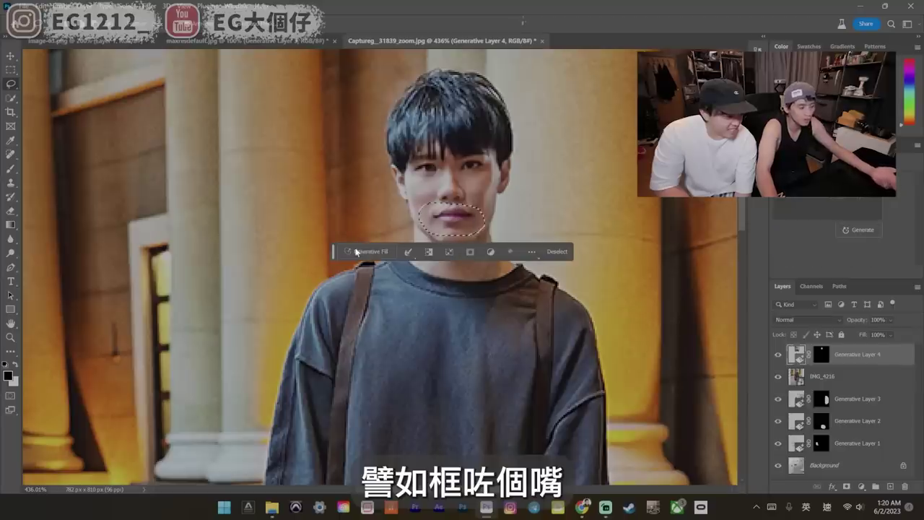
pyautogui.click(355, 251)
pyautogui.write('angry')
pyautogui.press('Return')
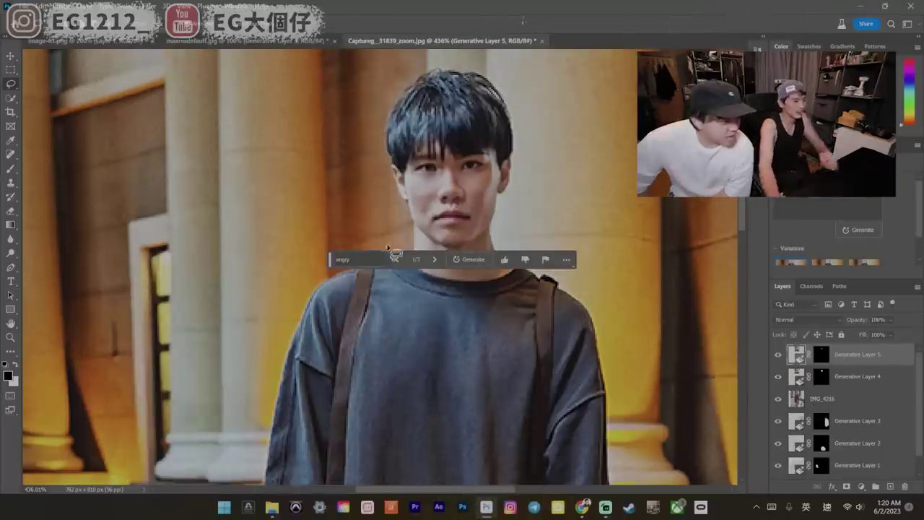
pyautogui.click(828, 246)
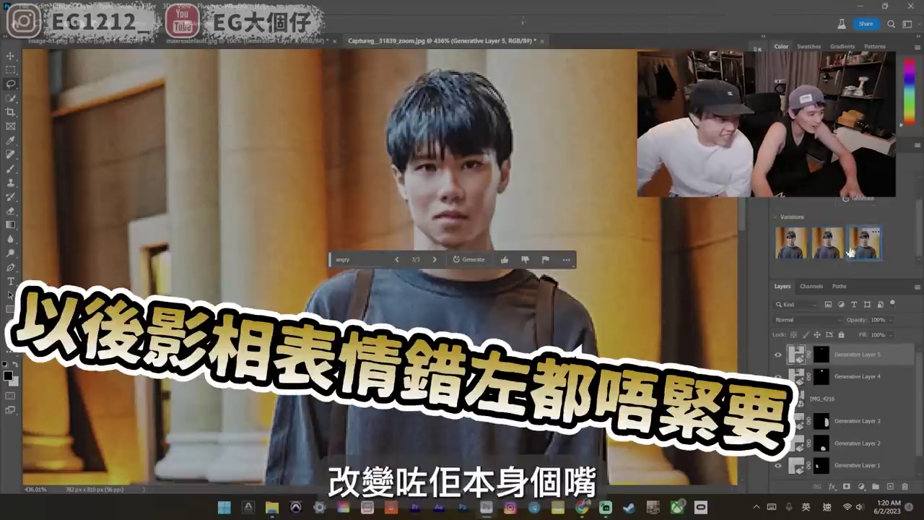
pyautogui.scroll(-1, 554, 204)
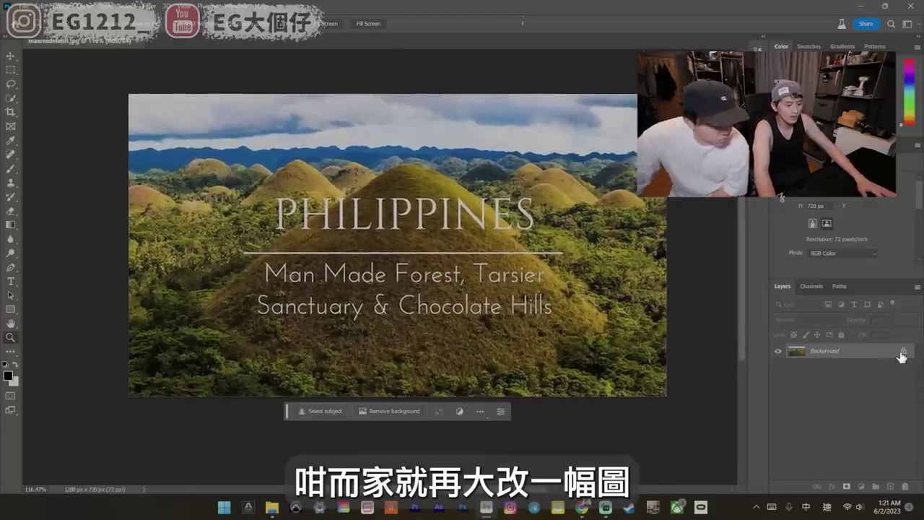
# Unlock the landscape layer and toggle the generative layer erasing the PHILIPPINES title to compare
pyautogui.click(902, 353)
pyautogui.click(11, 84)
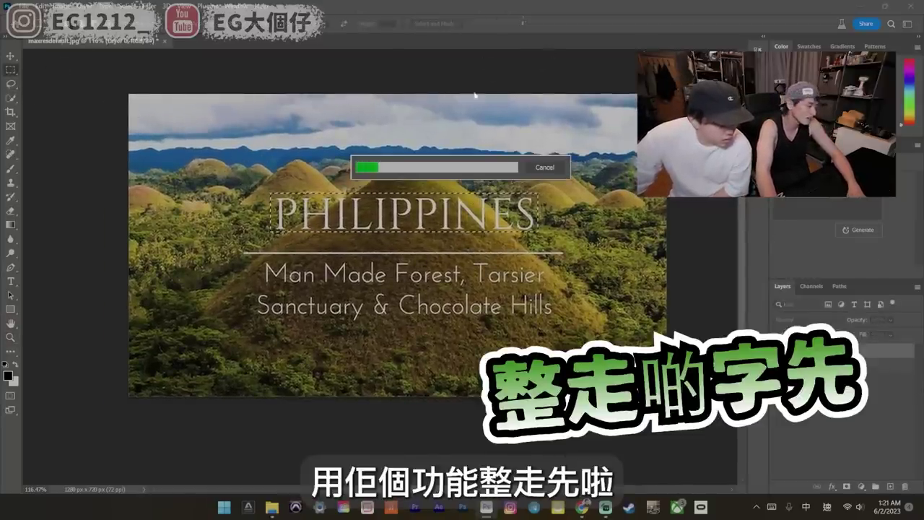
pyautogui.click(779, 352)
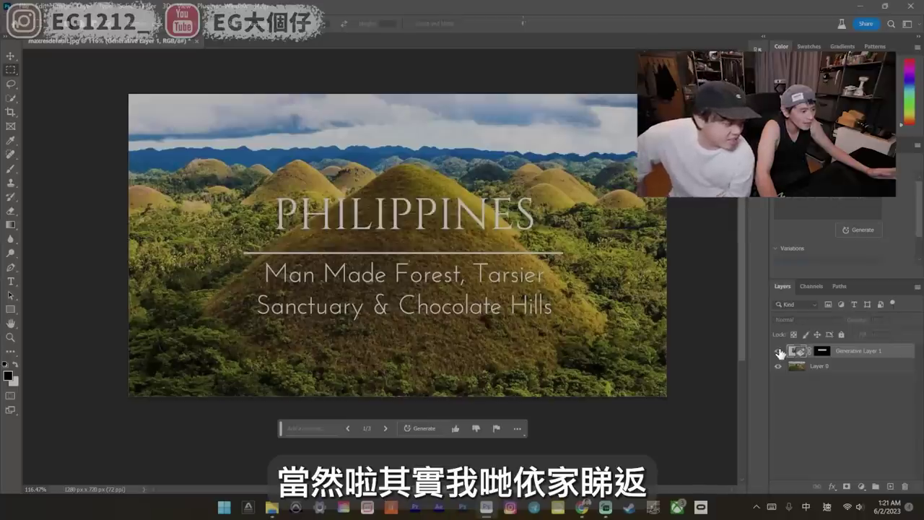
pyautogui.click(778, 351)
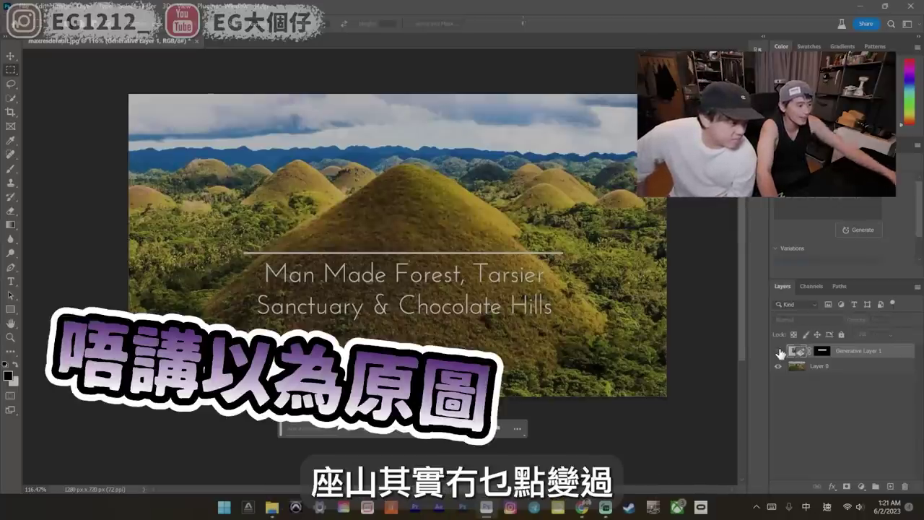
pyautogui.click(778, 351)
pyautogui.click(779, 351)
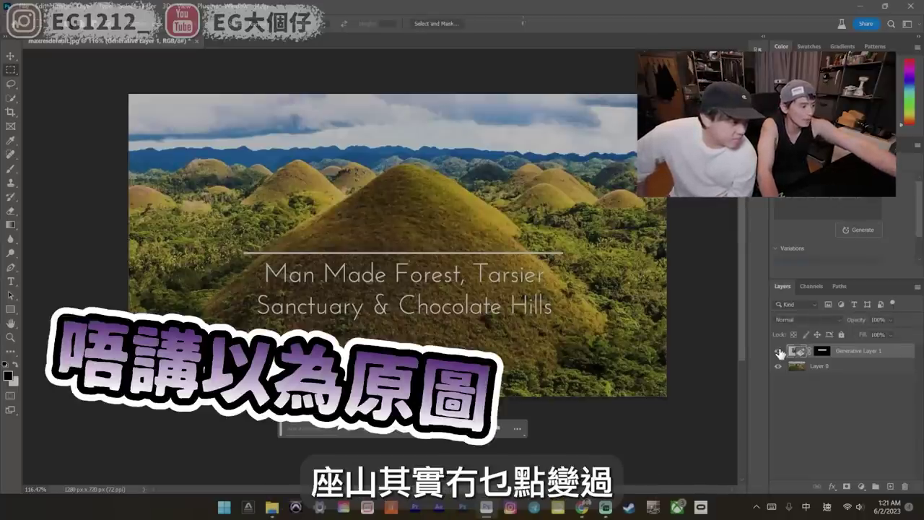
pyautogui.click(779, 352)
pyautogui.click(779, 351)
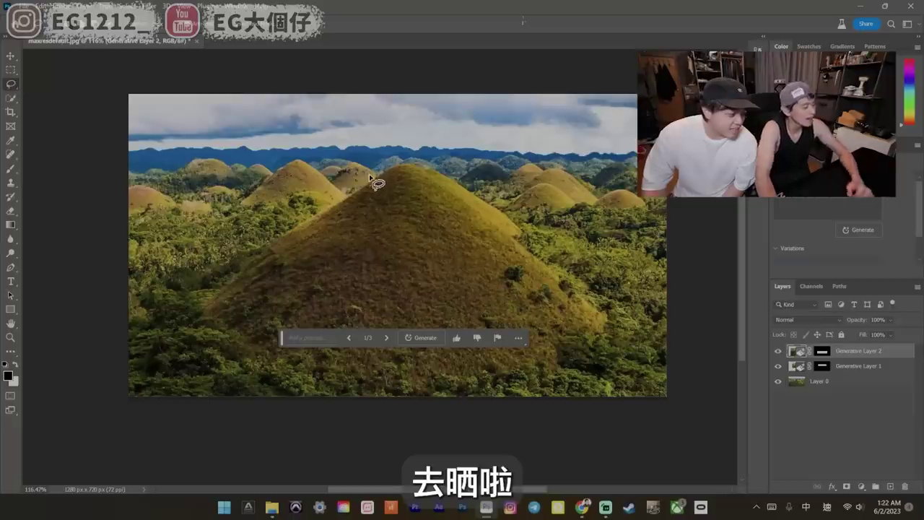
# Lasso the sky above the central peak and generate a 'century castle' there
pyautogui.moveTo(378, 179); pyautogui.dragTo(425, 196)
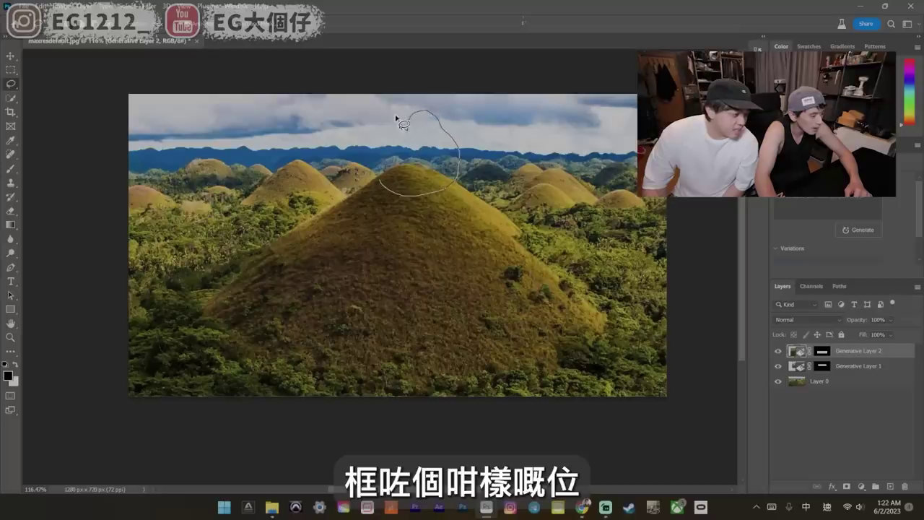
pyautogui.moveTo(370, 152); pyautogui.dragTo(388, 192)
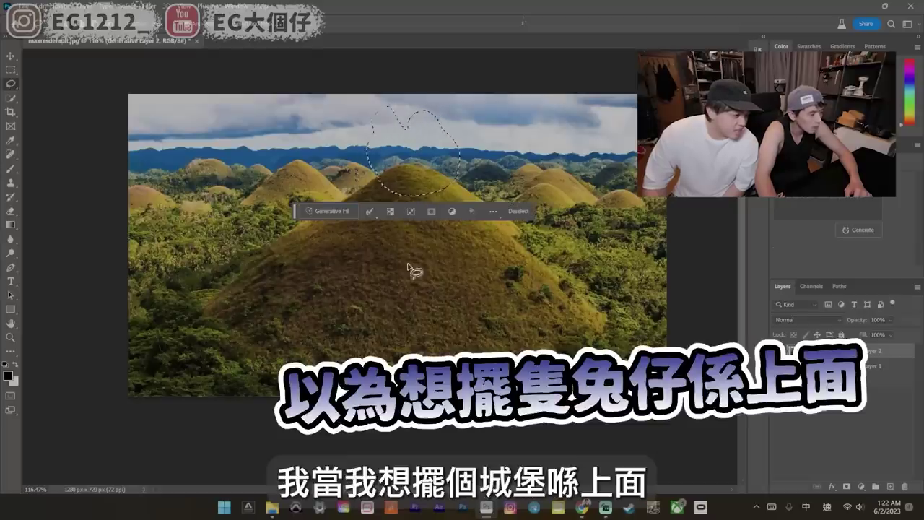
pyautogui.click(332, 211)
pyautogui.write('century castle')
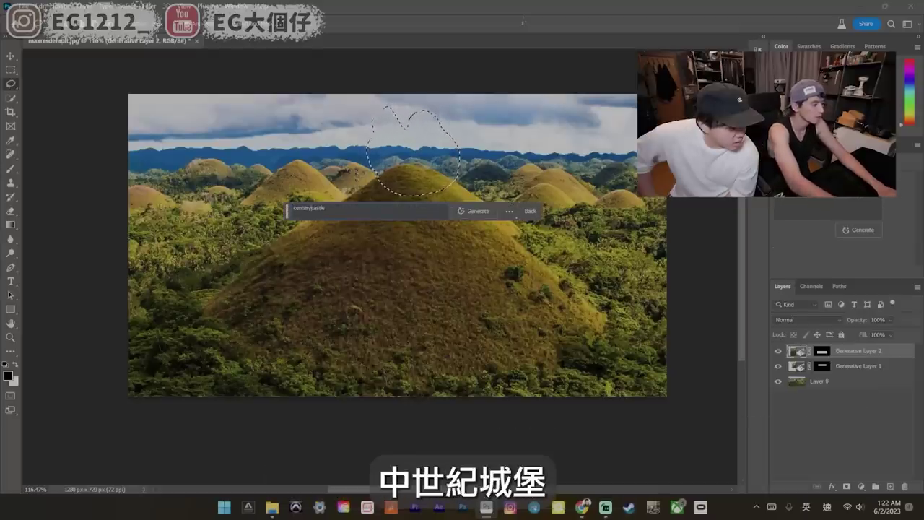
pyautogui.click(473, 210)
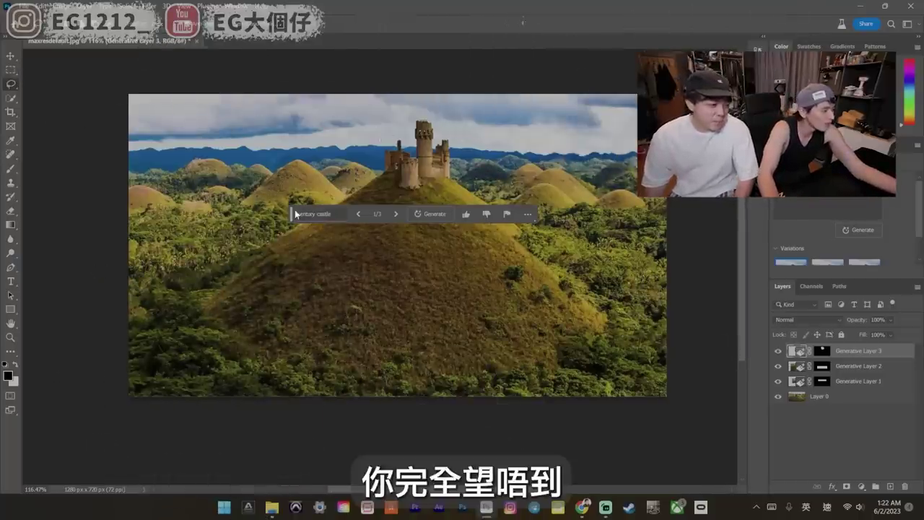
# Keep the second, full castle variation, then outline the central hill's base for the moat
pyautogui.moveTo(295, 214); pyautogui.dragTo(345, 421)
pyautogui.scroll(1, 426, 238)
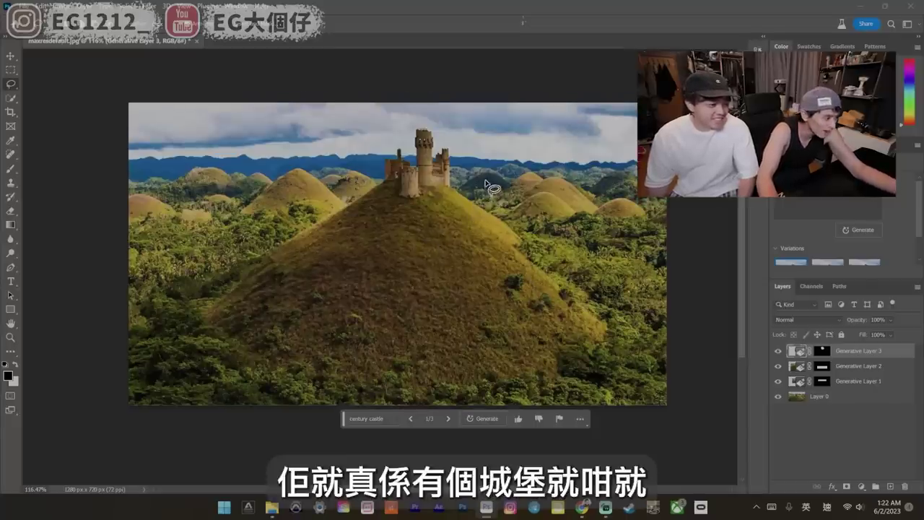
pyautogui.click(829, 245)
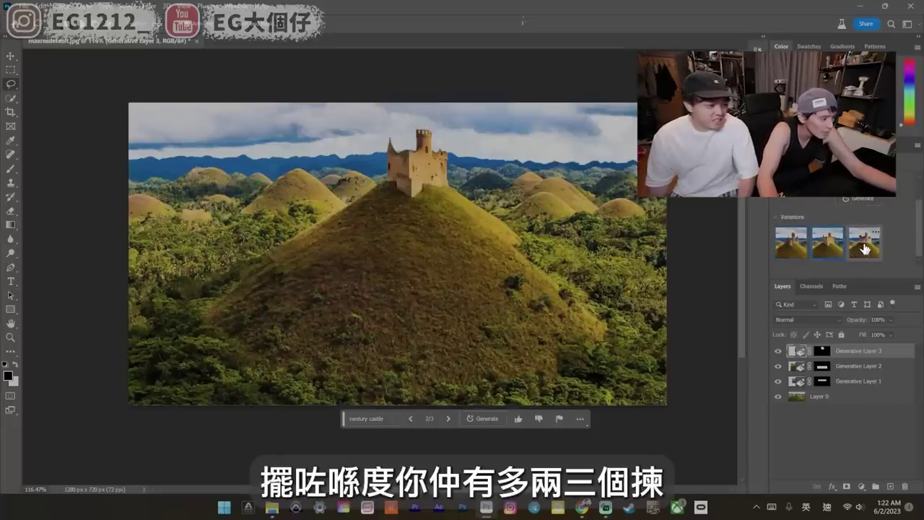
pyautogui.click(868, 245)
pyautogui.click(832, 250)
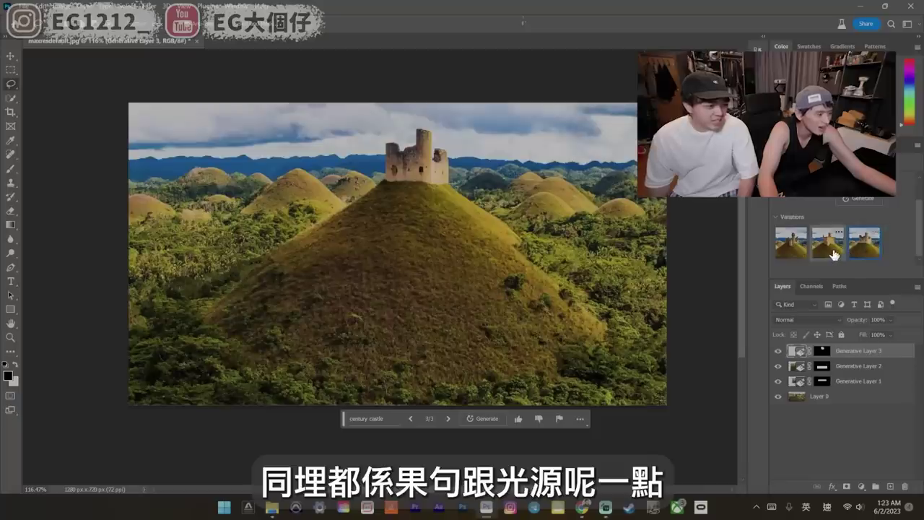
pyautogui.scroll(-1, 498, 180)
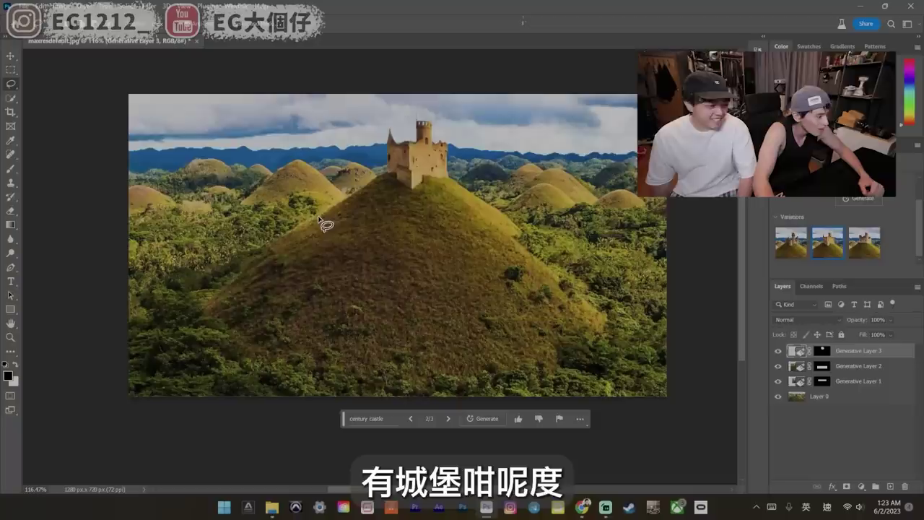
pyautogui.moveTo(313, 215); pyautogui.dragTo(393, 240)
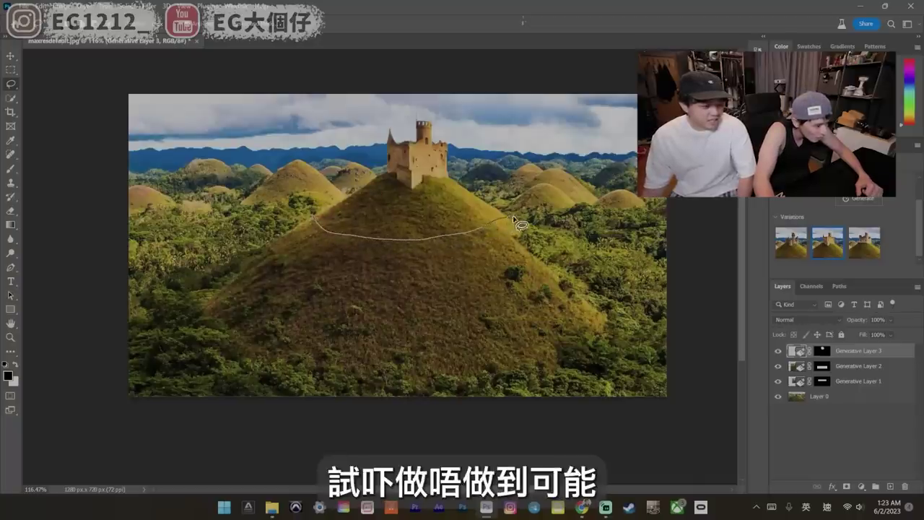
pyautogui.moveTo(550, 226); pyautogui.dragTo(375, 375)
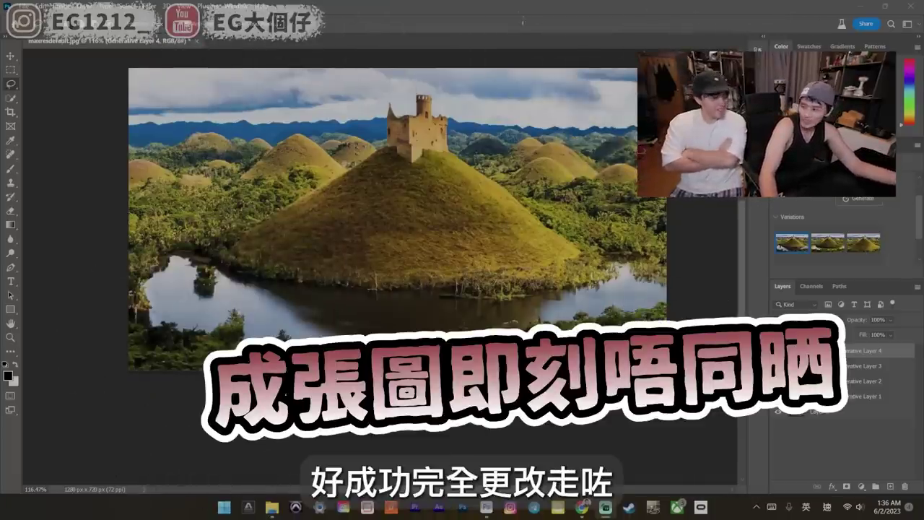
# Toggle the moat layer off and on to compare with the original
pyautogui.click(778, 351)
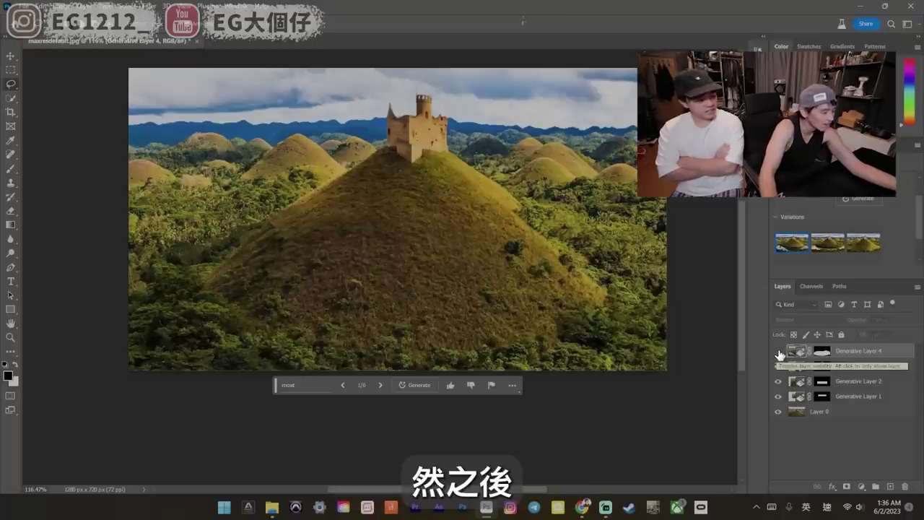
pyautogui.click(778, 351)
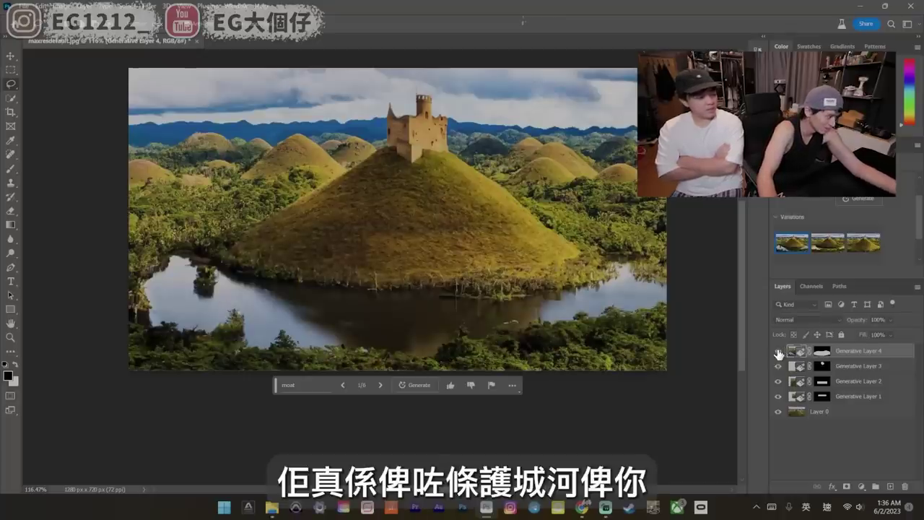
pyautogui.scroll(2, 260, 253)
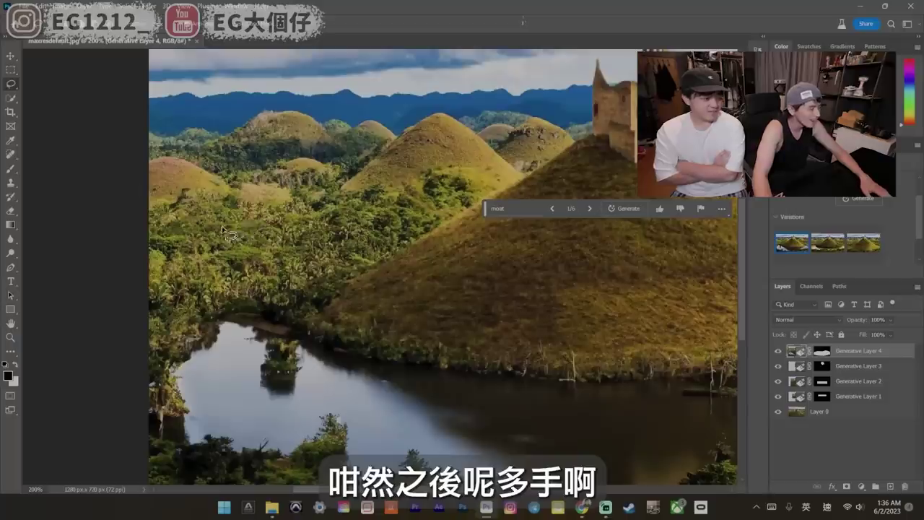
# Lasso the wooded left slope, Generative Fill 'century building', and keep the third variation
pyautogui.moveTo(217, 269); pyautogui.dragTo(262, 277)
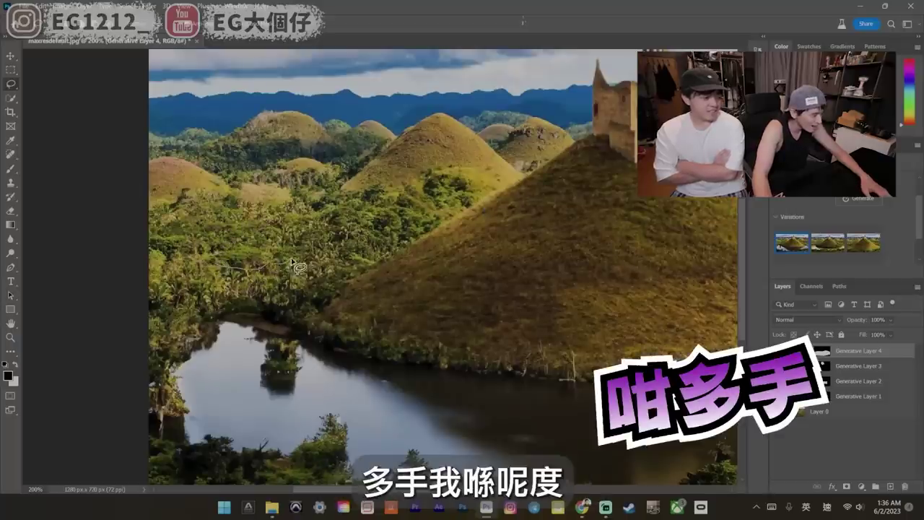
pyautogui.moveTo(307, 210); pyautogui.dragTo(243, 245)
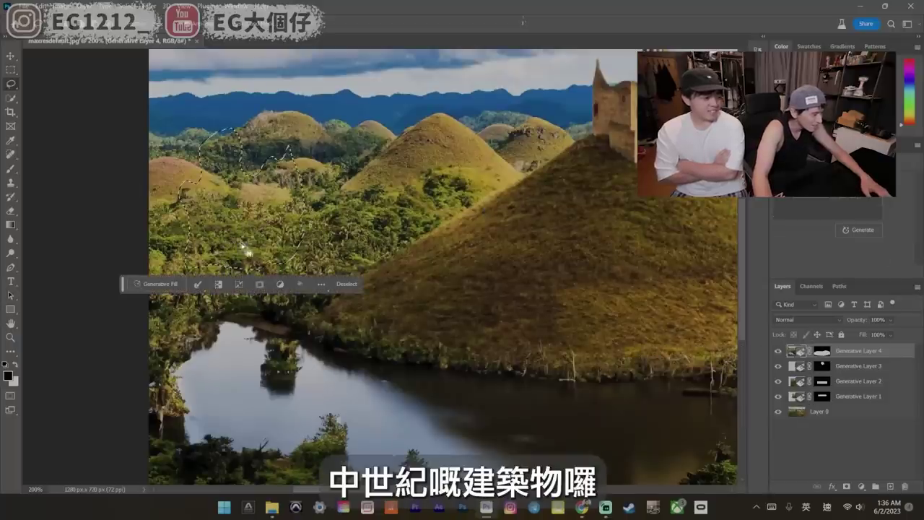
pyautogui.click(161, 285)
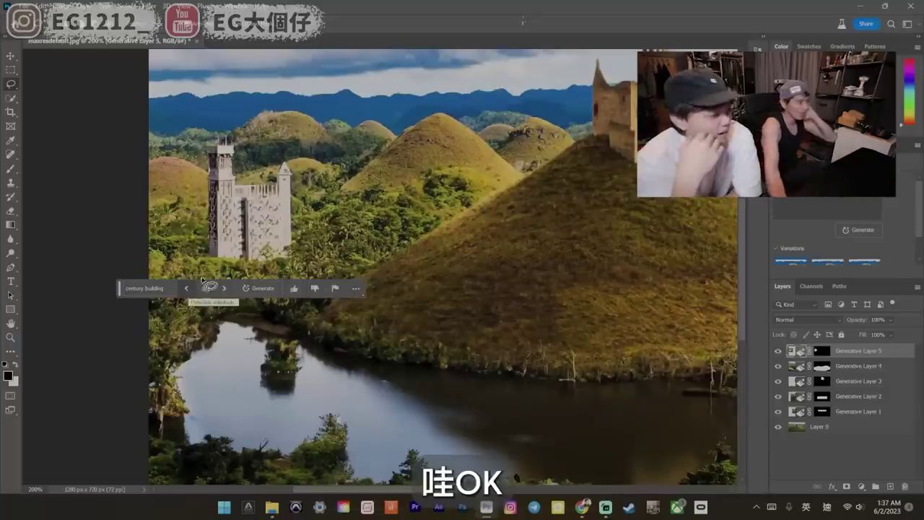
pyautogui.scroll(-1, 855, 238)
pyautogui.click(855, 253)
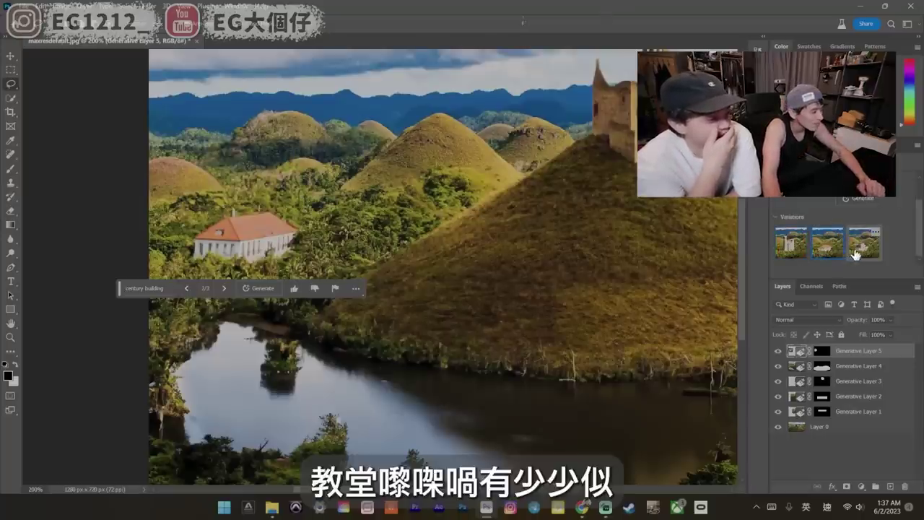
pyautogui.click(863, 254)
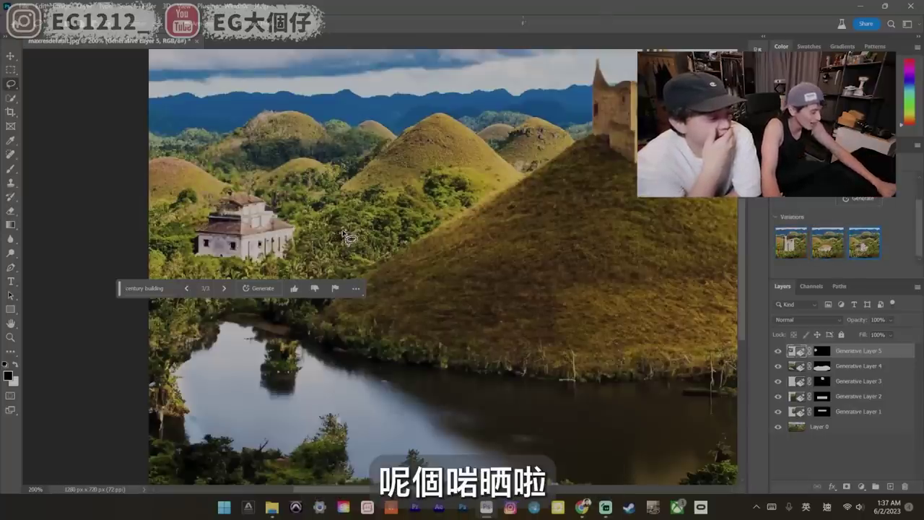
pyautogui.press('h')
pyautogui.scroll(-5, 392, 212)
pyautogui.scroll(4, 516, 243)
# Pick the second 'century army' variation for the slope right of the castle hill
pyautogui.moveTo(515, 243); pyautogui.dragTo(475, 227)
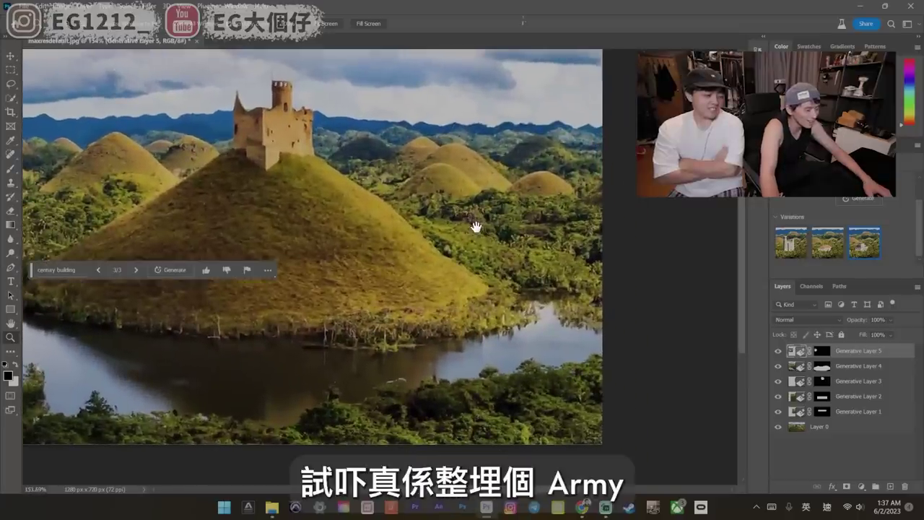
pyautogui.click(11, 71)
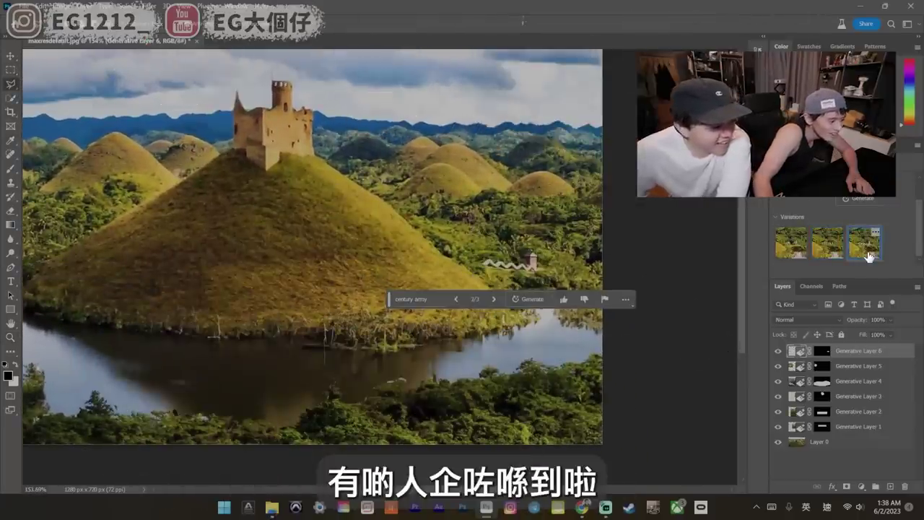
pyautogui.click(827, 243)
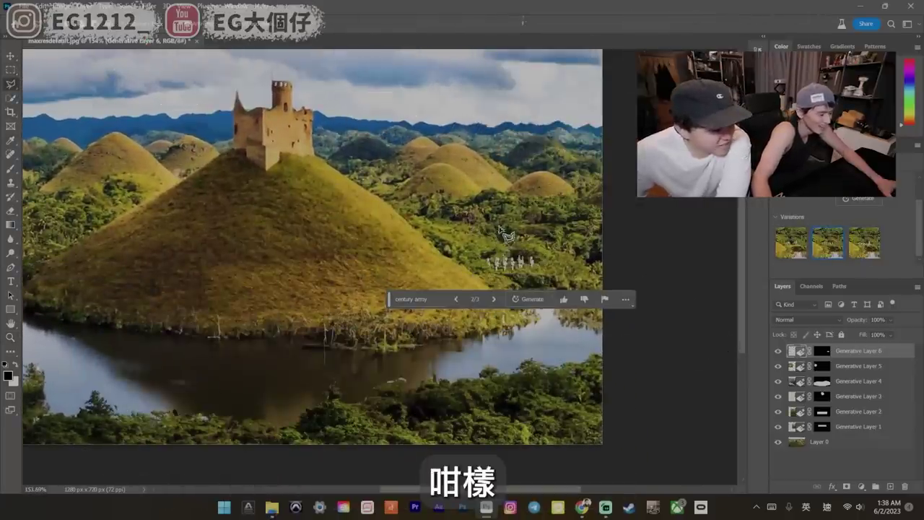
pyautogui.scroll(-3, 529, 252)
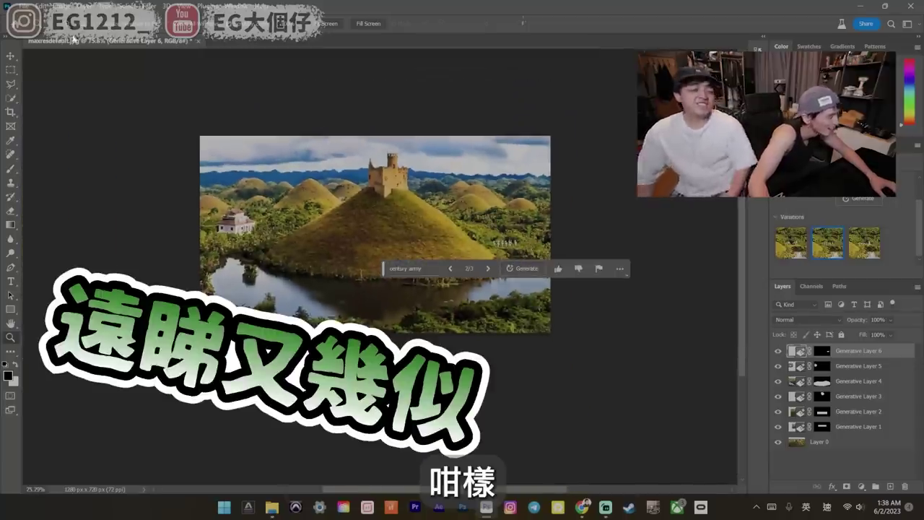
# Toggle the generative layers off and on to compare with the original photo
pyautogui.press('v')
pyautogui.moveTo(777, 350); pyautogui.dragTo(778, 396)
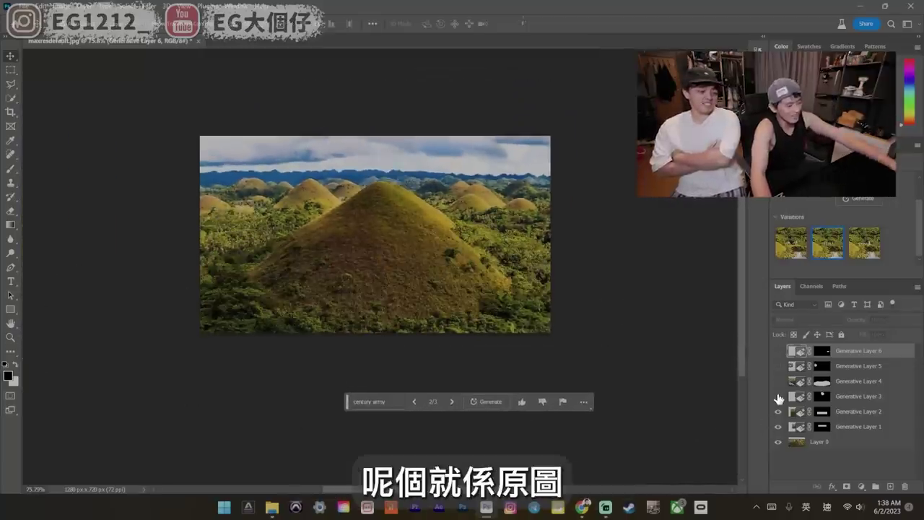
pyautogui.moveTo(777, 351); pyautogui.dragTo(778, 396)
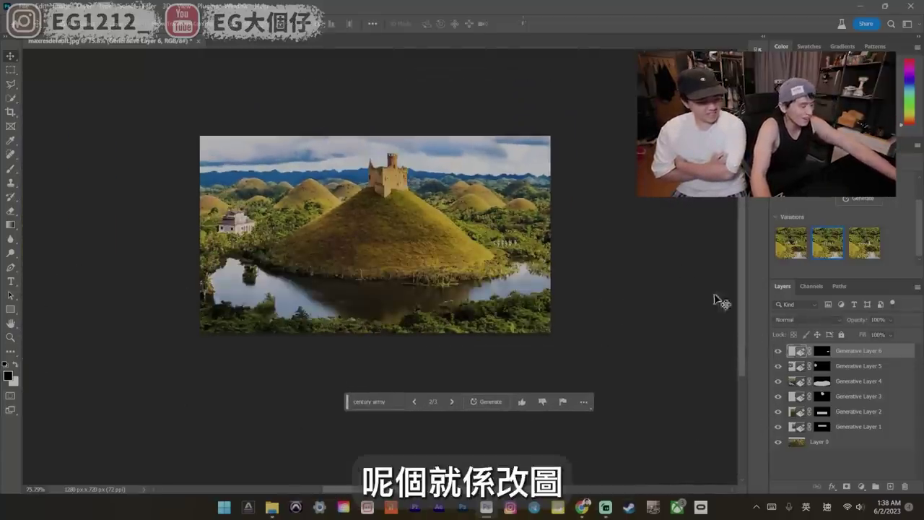